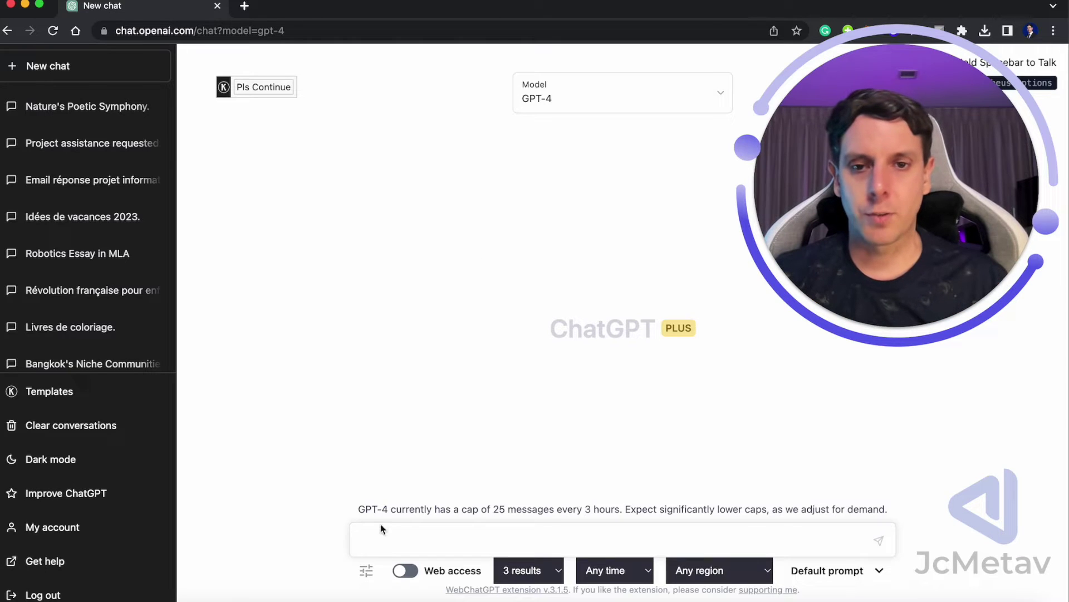
# Step: Send the prompt "Rédigez une liste de 10 titres d'annonces Facebook très attrayants pour une nouvelle gamme de barres protéinées végétaliennes"
pyautogui.click(396, 538)
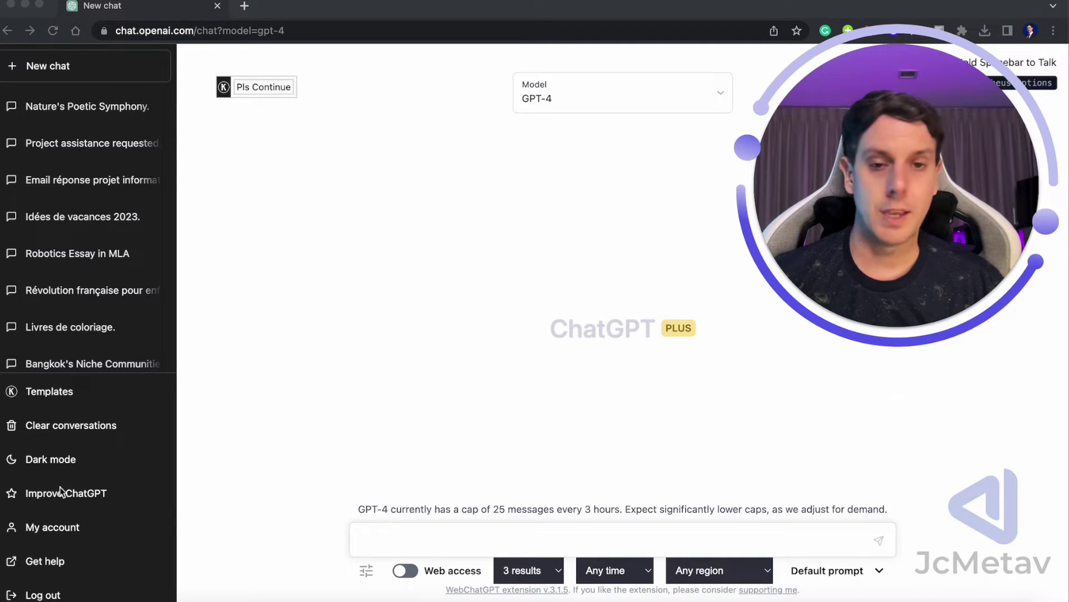
pyautogui.click(382, 540)
pyautogui.write("Rédigez une liste de 10 titres d'annonces Facebook très attrayants pour une nouvelle gamme de barres protéinées végétaliennes")
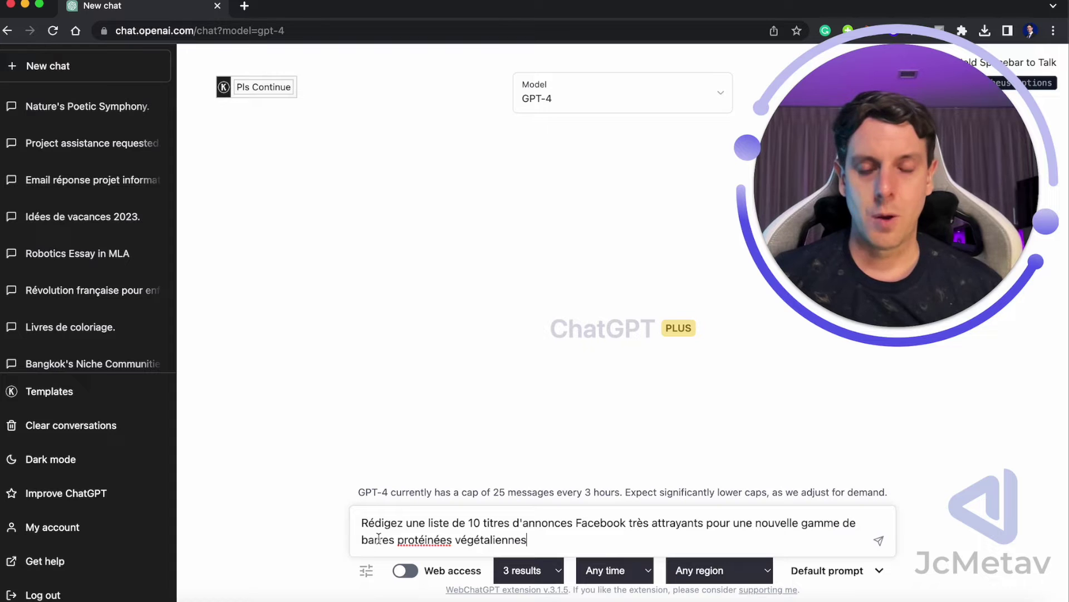
pyautogui.press('Return')
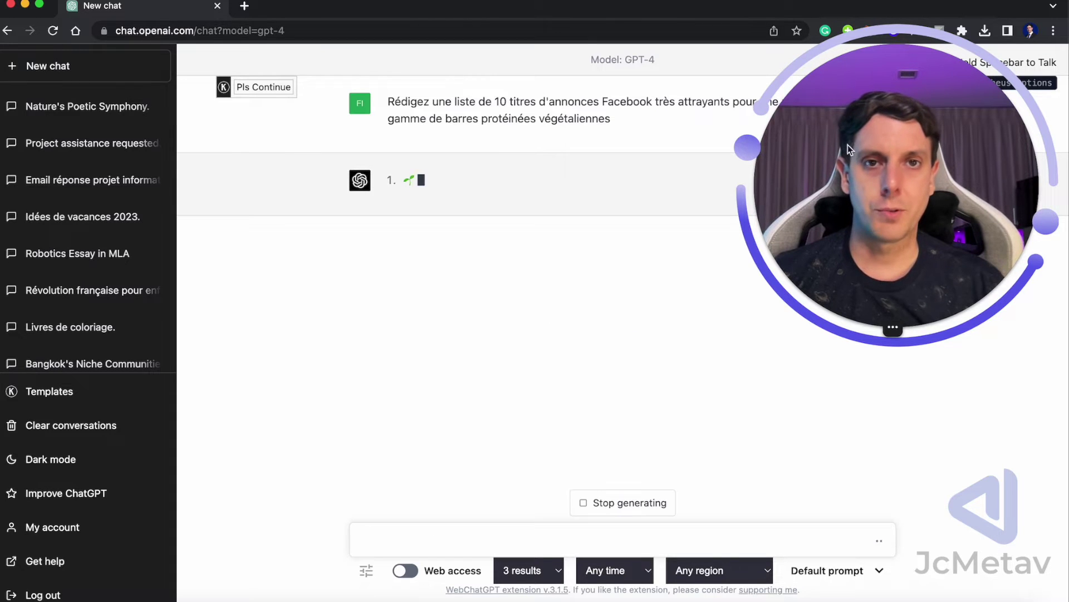
pyautogui.moveTo(871, 146); pyautogui.dragTo(884, 167)
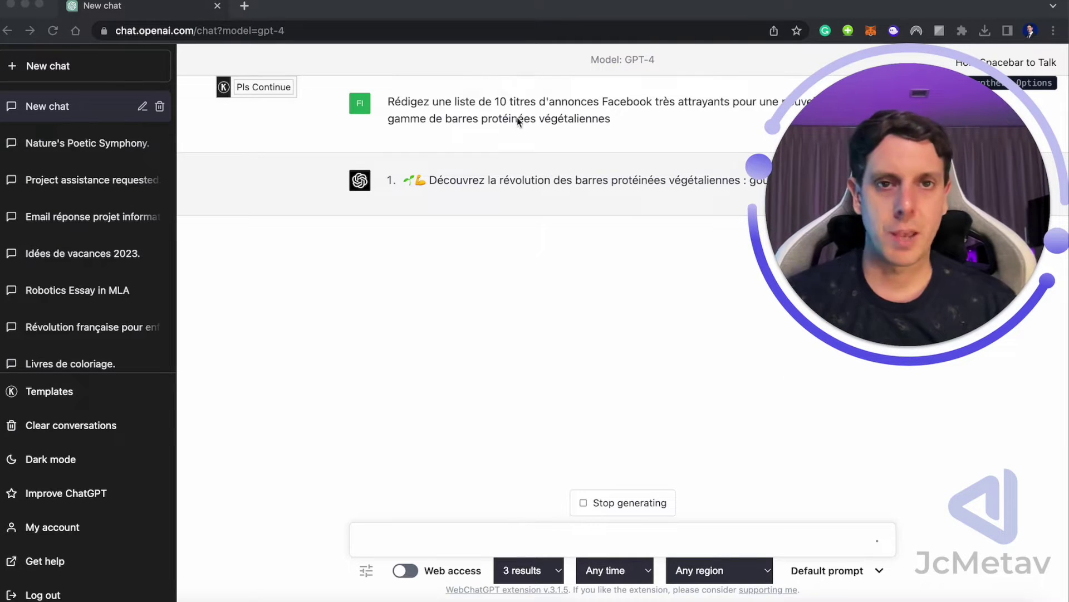
pyautogui.moveTo(891, 204); pyautogui.dragTo(156, 236)
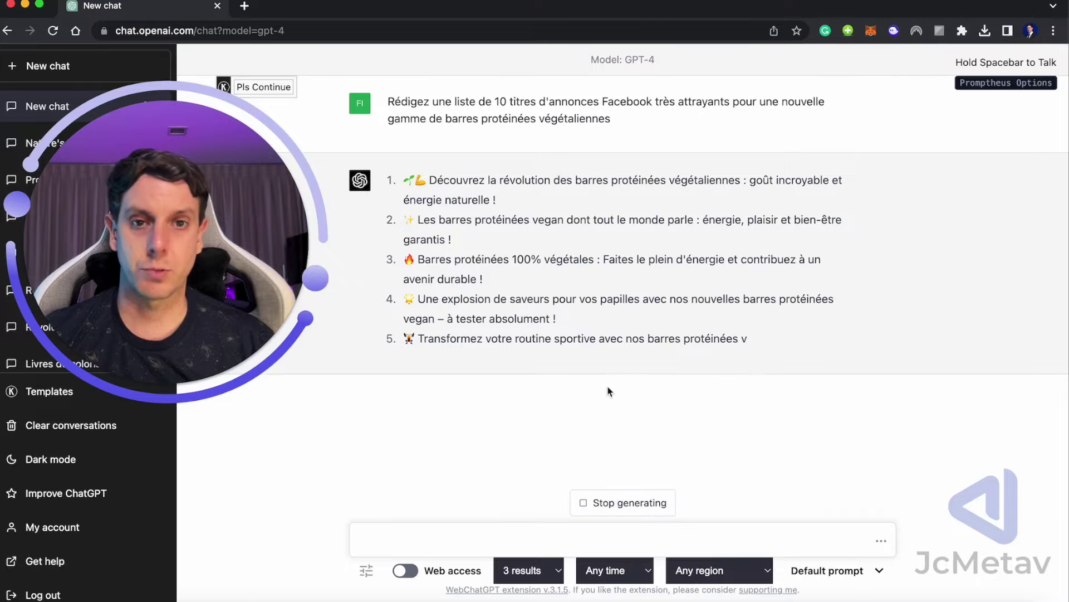
# Step: Stop generating and send "Rédigez une description de publicité Facebook convaincante et axée sur la valeur pour un cours en ligne sur le marketing des médias sociaux"
pyautogui.click(638, 509)
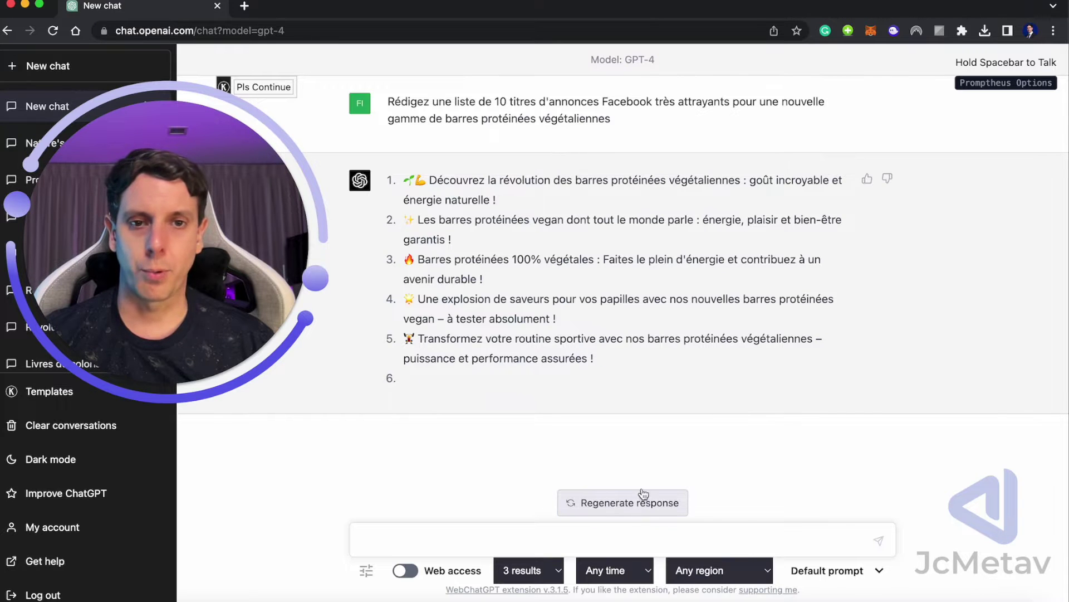
pyautogui.click(472, 534)
pyautogui.write('Rédigez une description de publicité Facebook convaincante et axée sur la valeur pour un cours en ligne sur le marketing des médias sociaux')
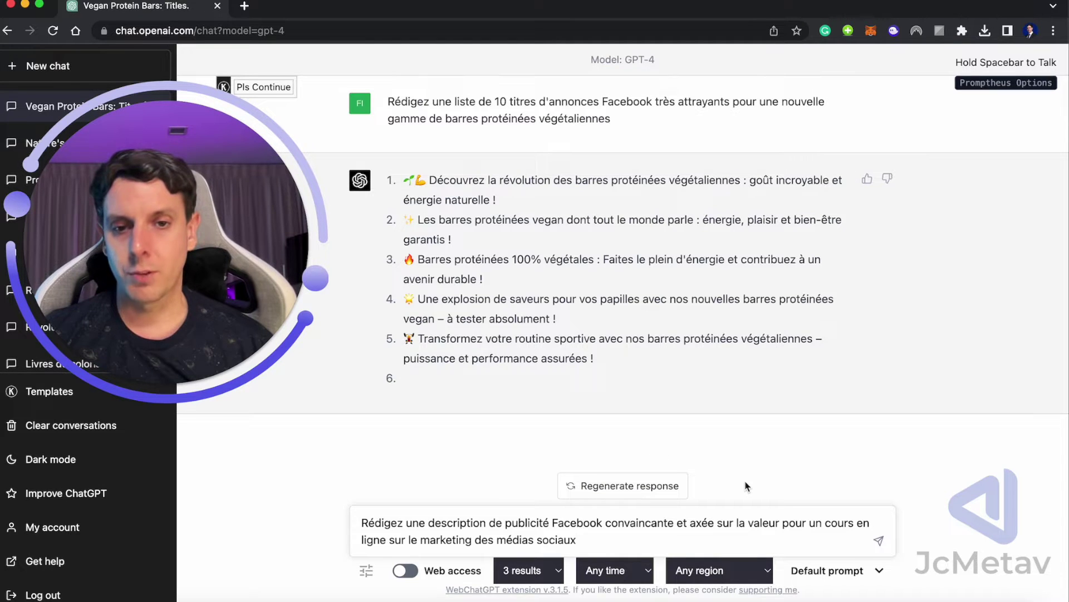
pyautogui.press('super+a')
pyautogui.press('Return')
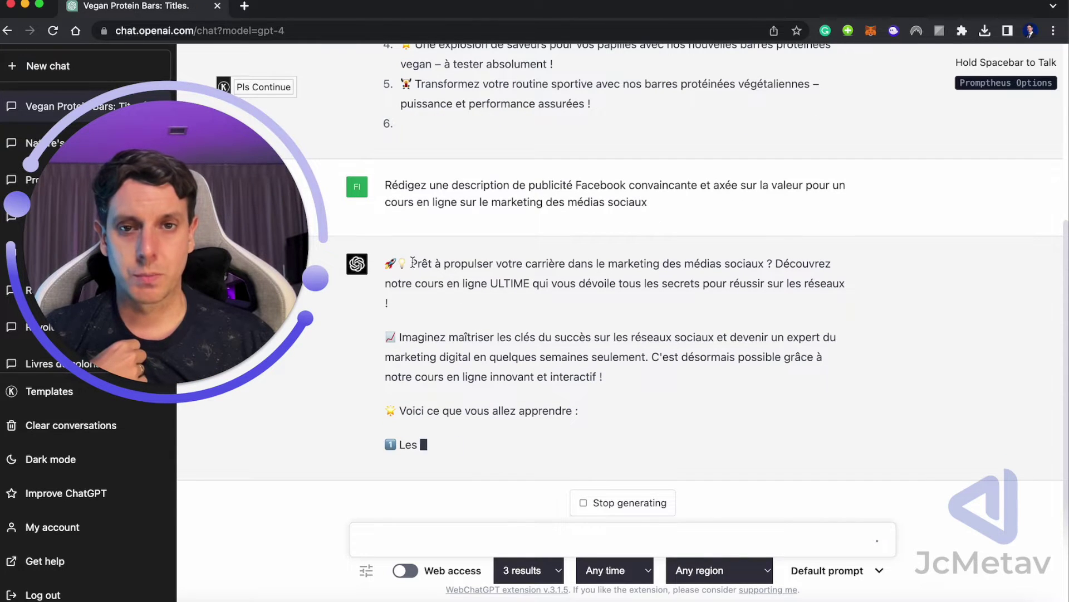
# Step: Review the generated course advertisement, examining its opening hook, learning points, course benefits, launch offer and closing call to action
pyautogui.moveTo(411, 264); pyautogui.dragTo(697, 303)
pyautogui.click(518, 353)
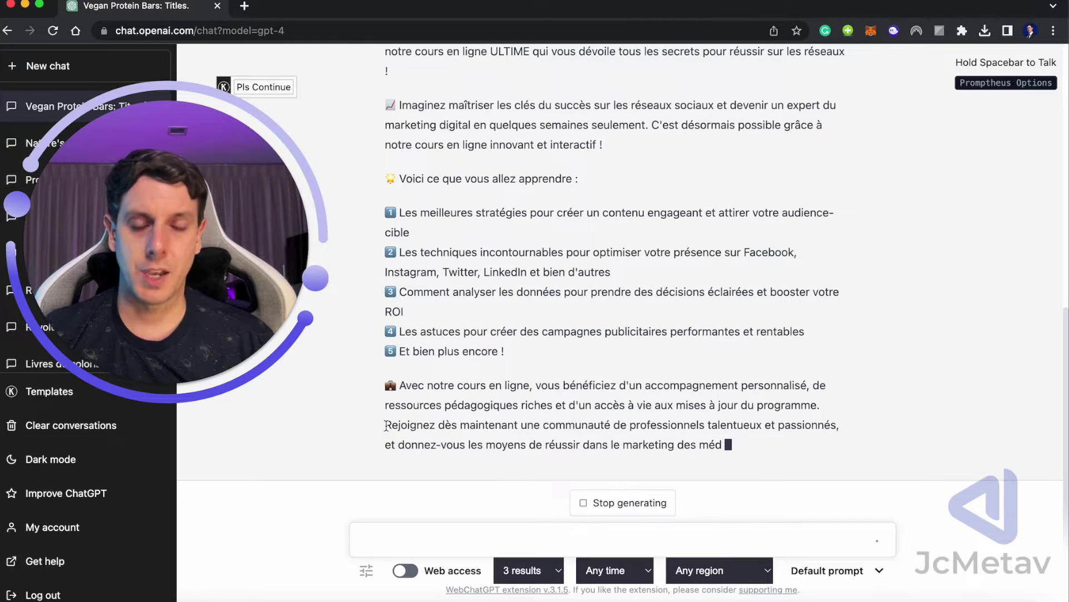
pyautogui.moveTo(394, 422); pyautogui.dragTo(640, 428)
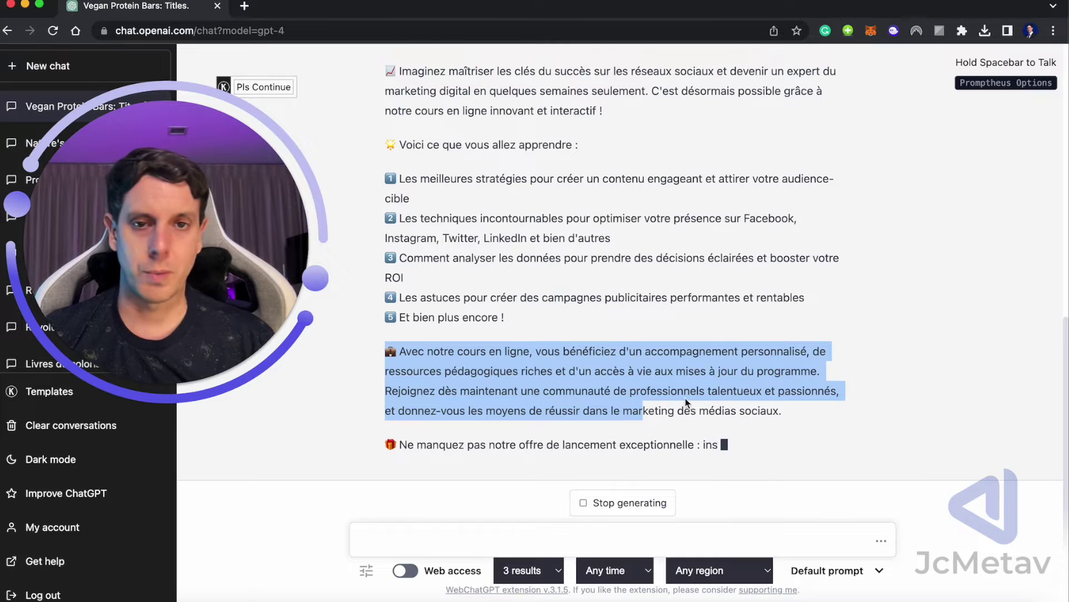
pyautogui.click(510, 372)
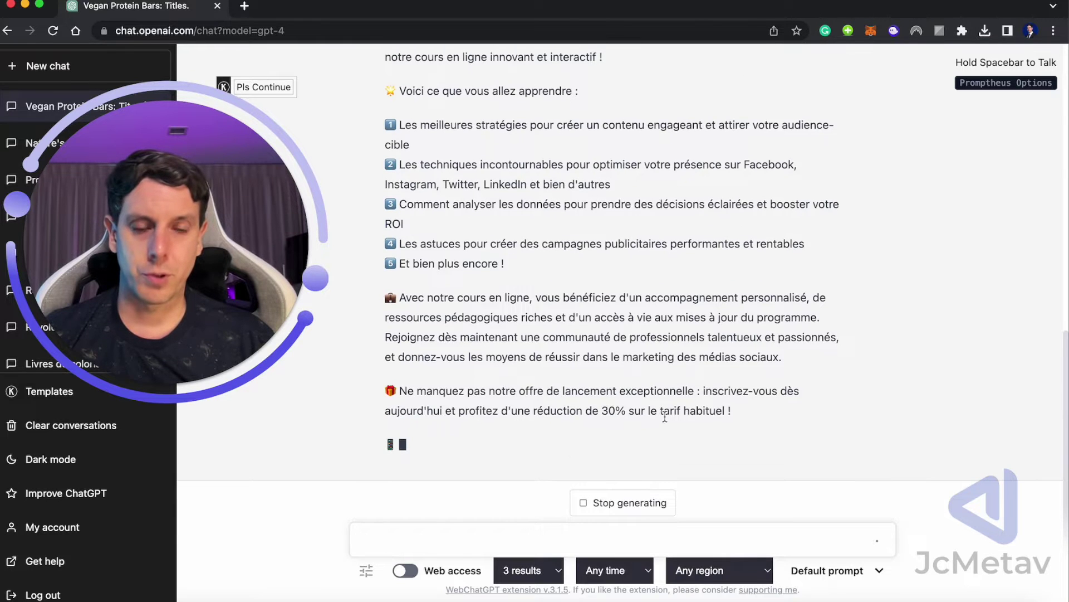
pyautogui.moveTo(732, 414); pyautogui.dragTo(441, 392)
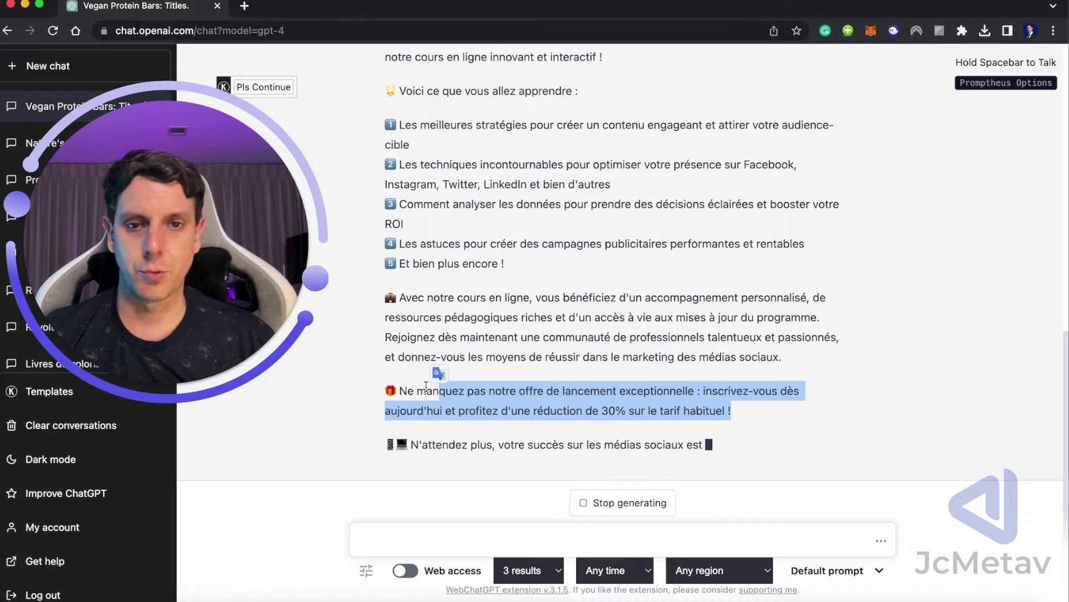
pyautogui.click(558, 392)
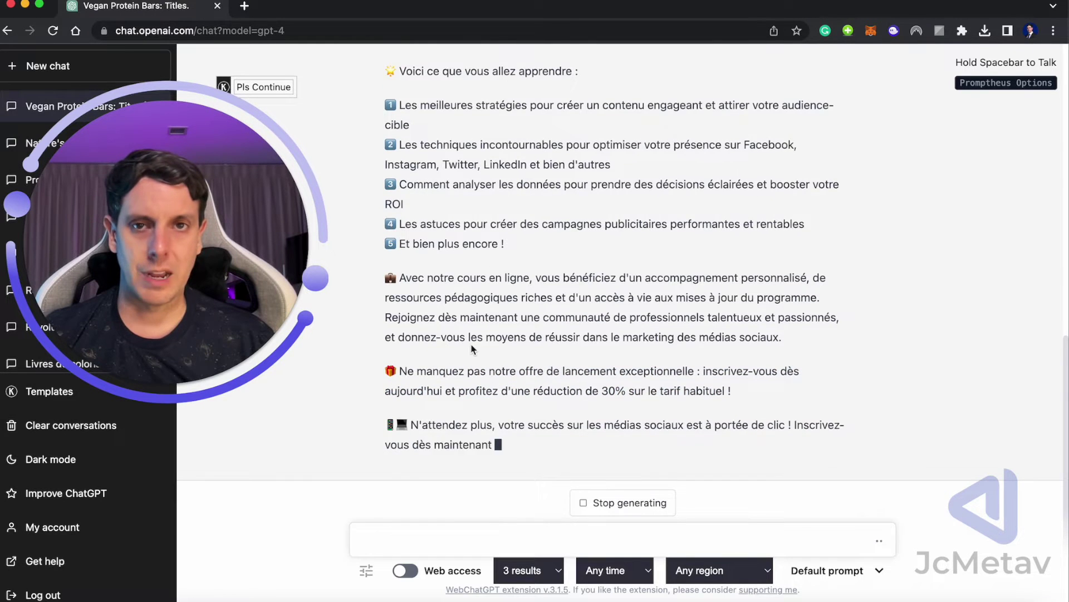
pyautogui.scroll(5, 477, 354)
pyautogui.scroll(-2, 476, 354)
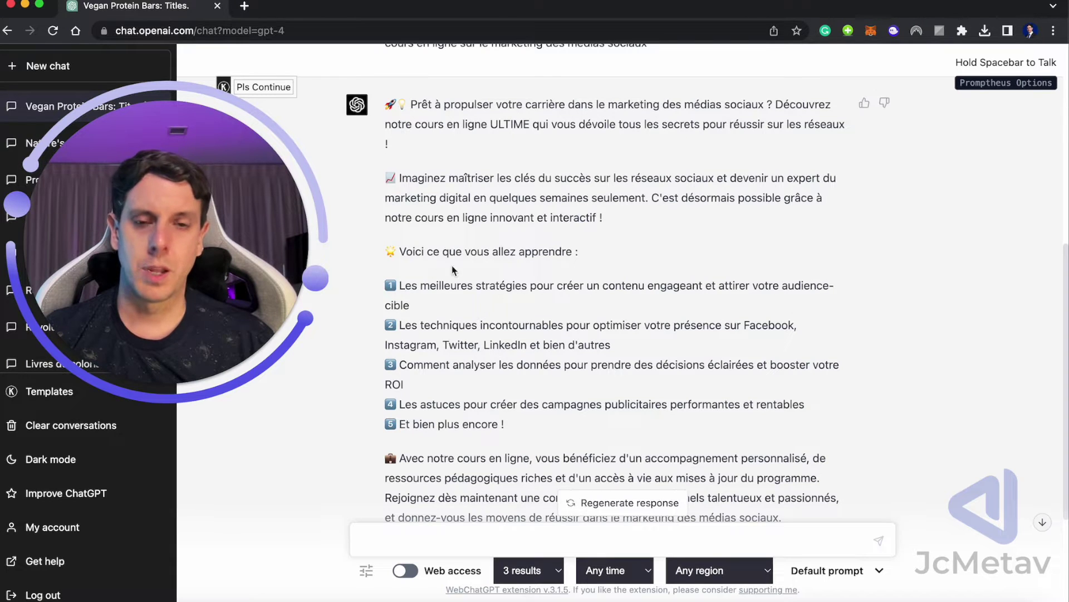
pyautogui.scroll(-2, 587, 408)
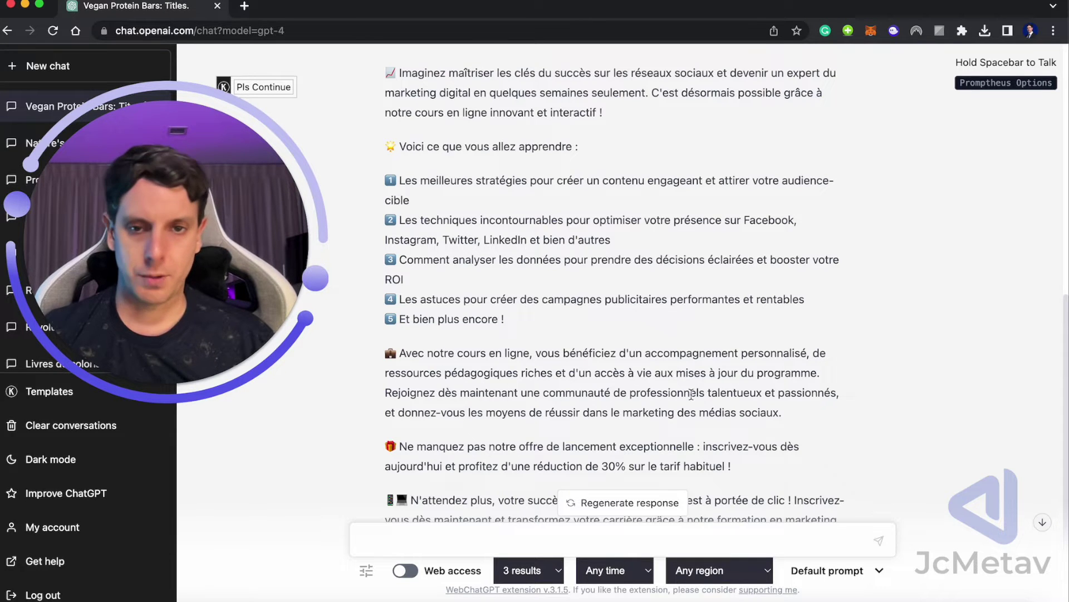
pyautogui.scroll(-1, 689, 393)
pyautogui.scroll(-1, 689, 394)
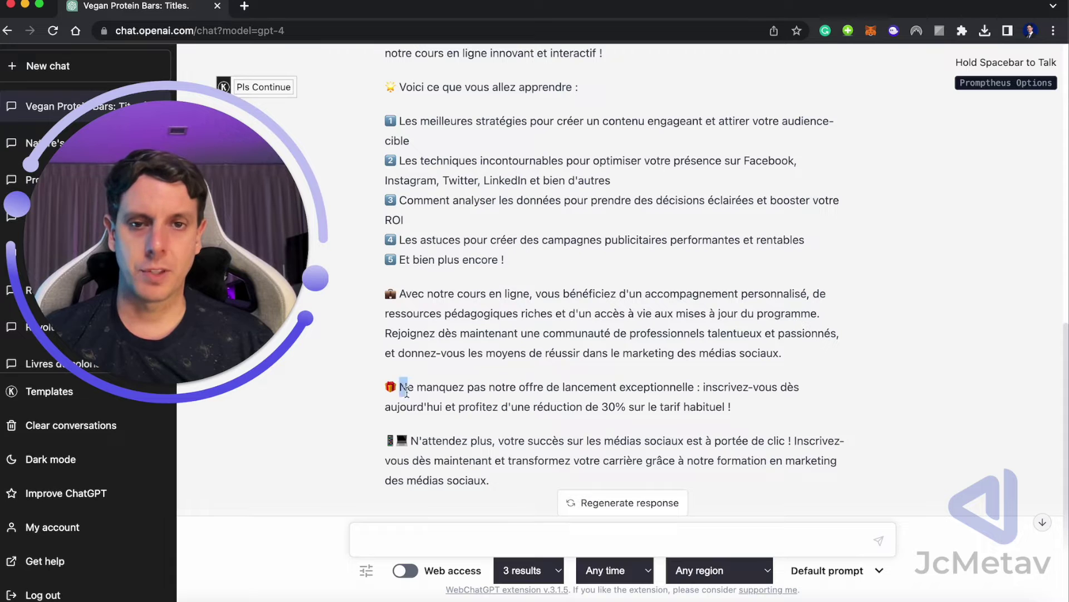
pyautogui.moveTo(406, 389); pyautogui.dragTo(487, 480)
pyautogui.scroll(3, 509, 450)
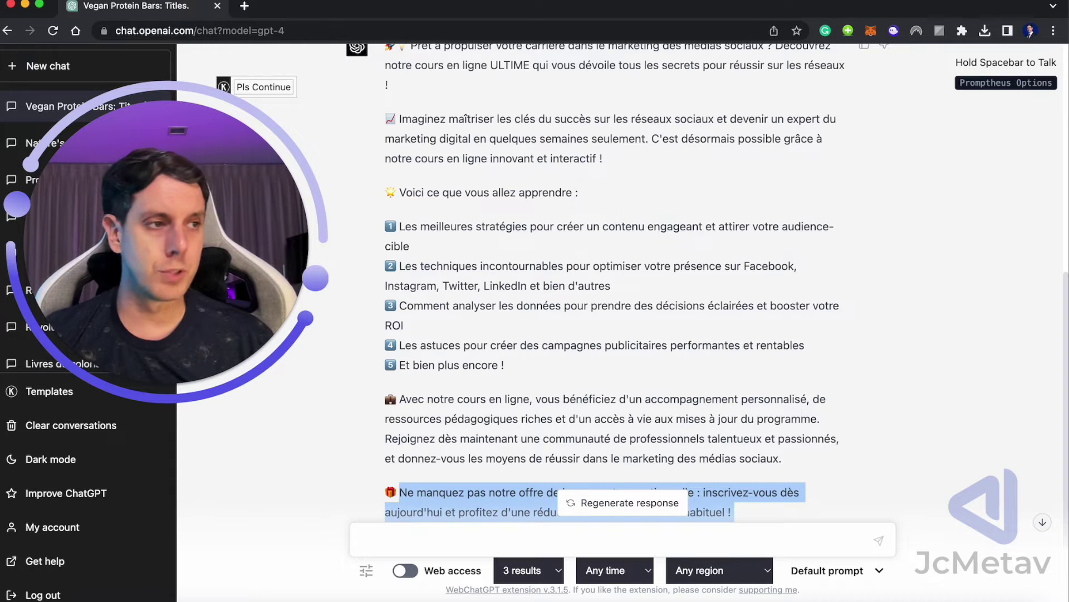
# Step: Send the prompt "Rédigez une liste de 3 appels à l'action persuasifs et exploitables pour une chaîne d'hôtels de luxe"
pyautogui.press('super+Tab')
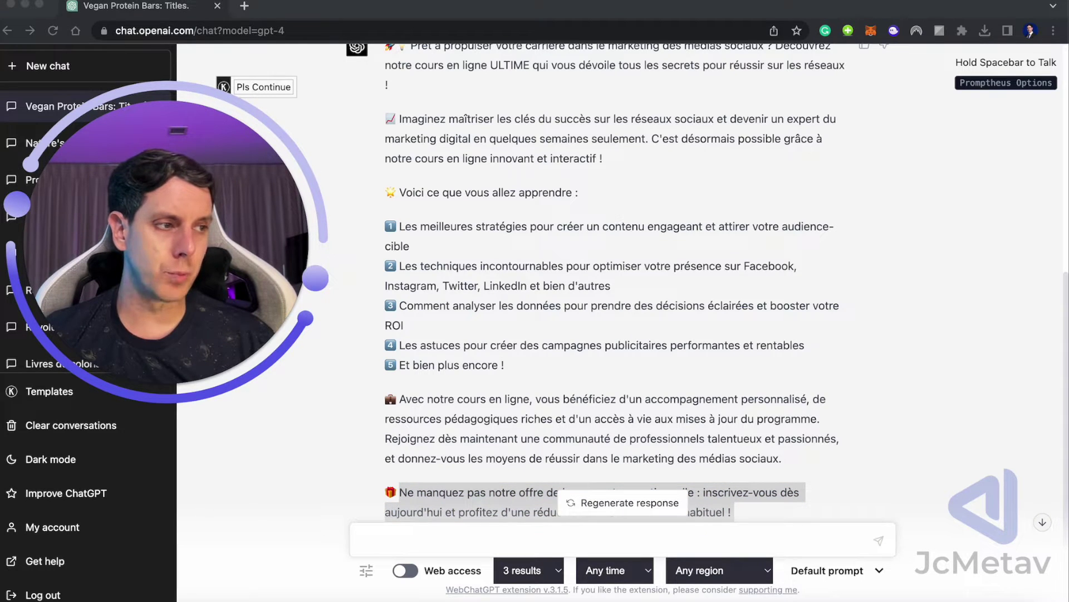
pyautogui.press('super+Tab')
pyautogui.click(411, 538)
pyautogui.write("Rédigez une liste de 3 boutons d'appel à l'action persuasifs et exploitables pour une chaîne d'hôtels de luxe")
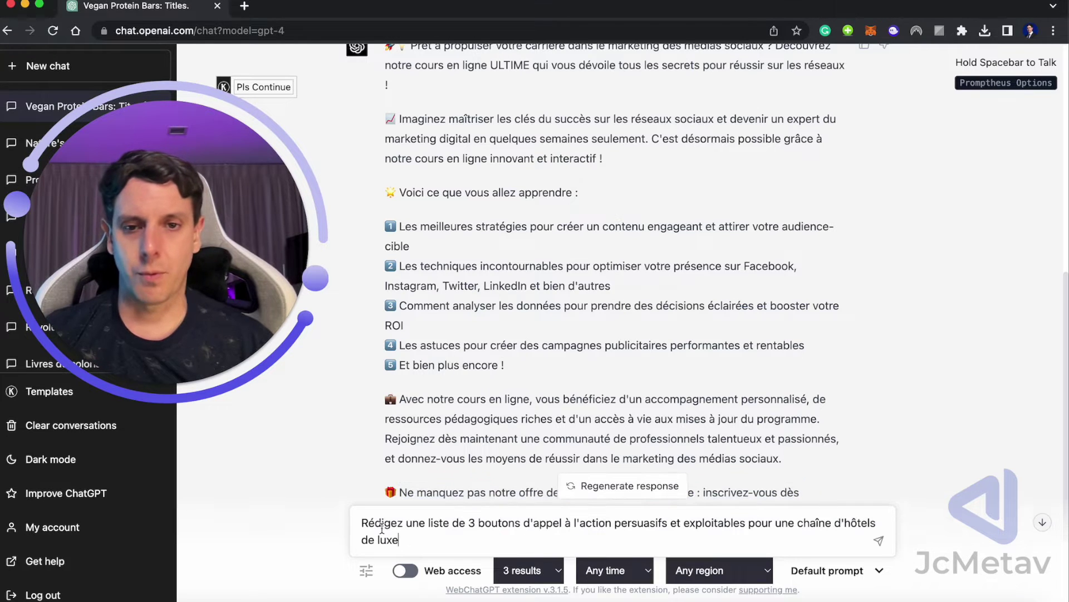
pyautogui.doubleClick(495, 523)
pyautogui.press('BackSpace')
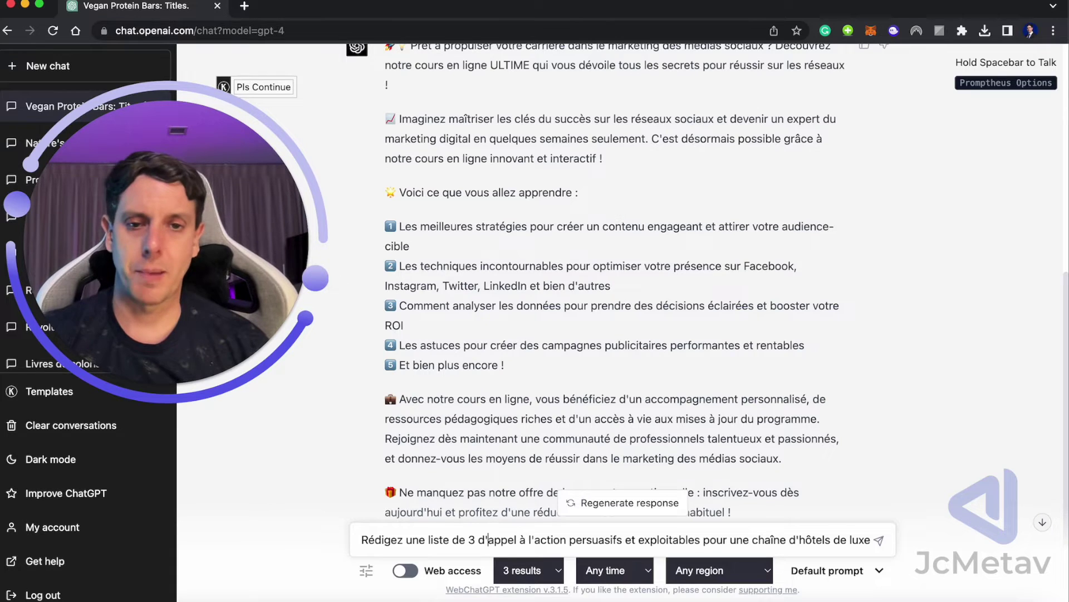
pyautogui.press('BackSpace')
pyautogui.press('BackSpace')
pyautogui.click(501, 539)
pyautogui.write('s')
pyautogui.press('Return')
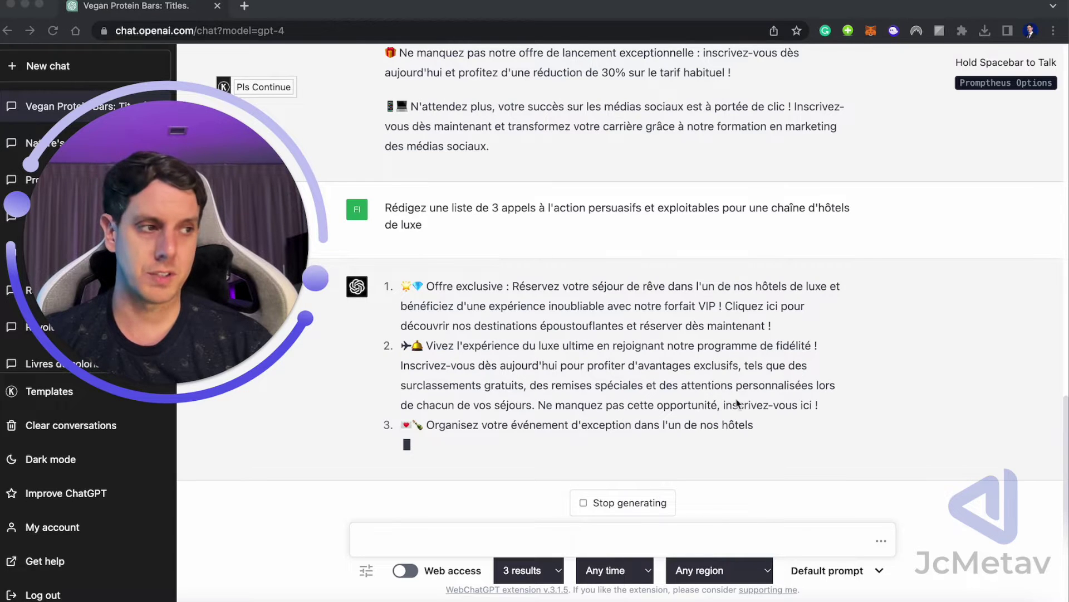
# Step: Send "Rédigez une liste de 10 options de ciblage publicitaire Facebook très spécifiques et pertinentes pour une entreprise de logiciels B2B"
pyautogui.click(576, 441)
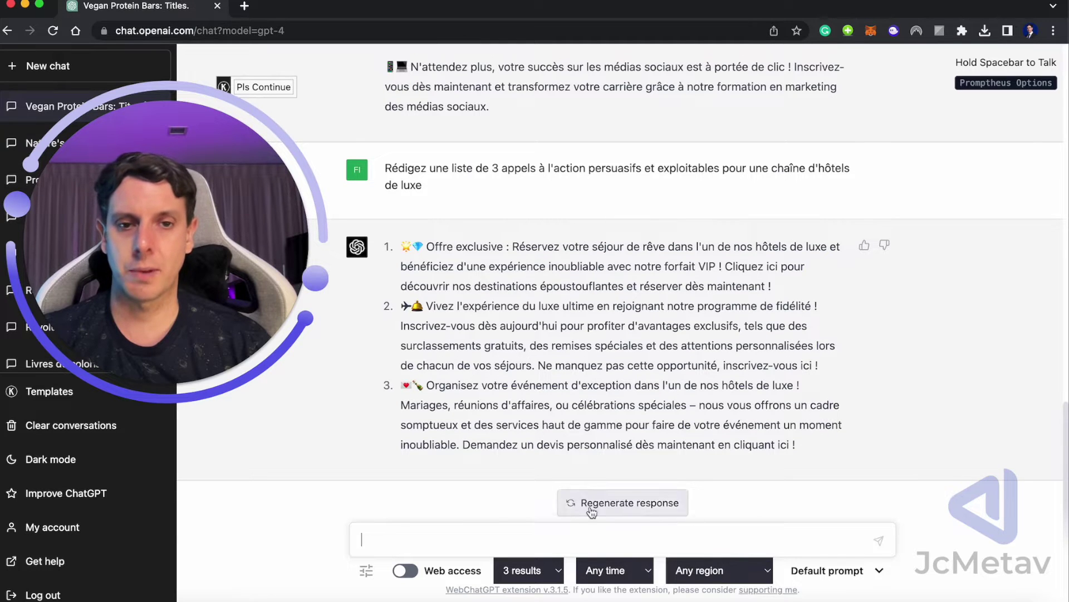
pyautogui.write('Rédigez une liste de 10 options de ciblage publicitaire Facebook très spécifiques et pertinentes pour une entreprise de logiciels B2B')
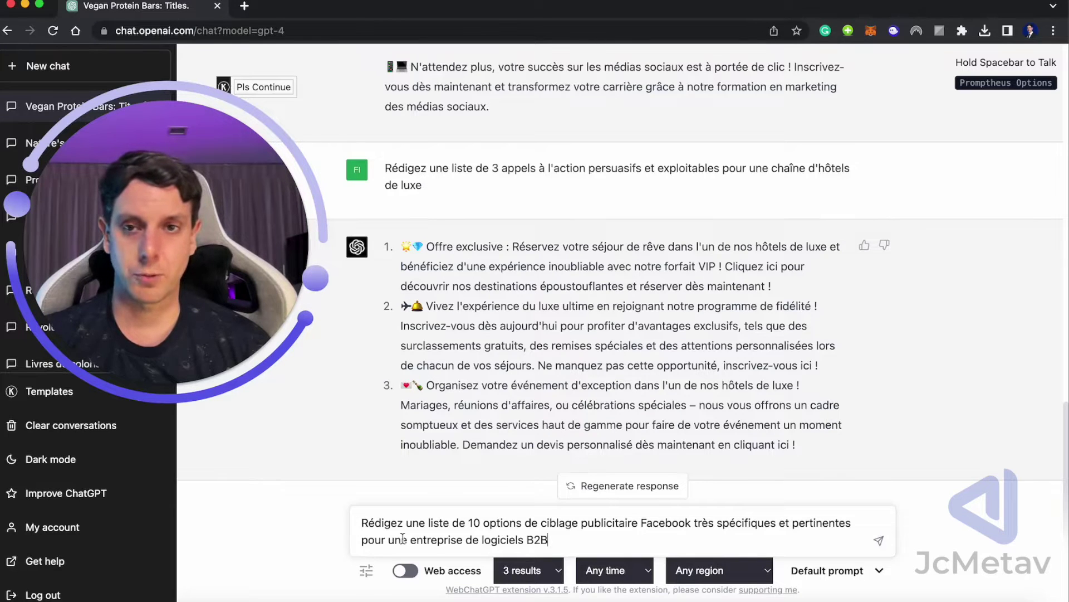
pyautogui.press('Return')
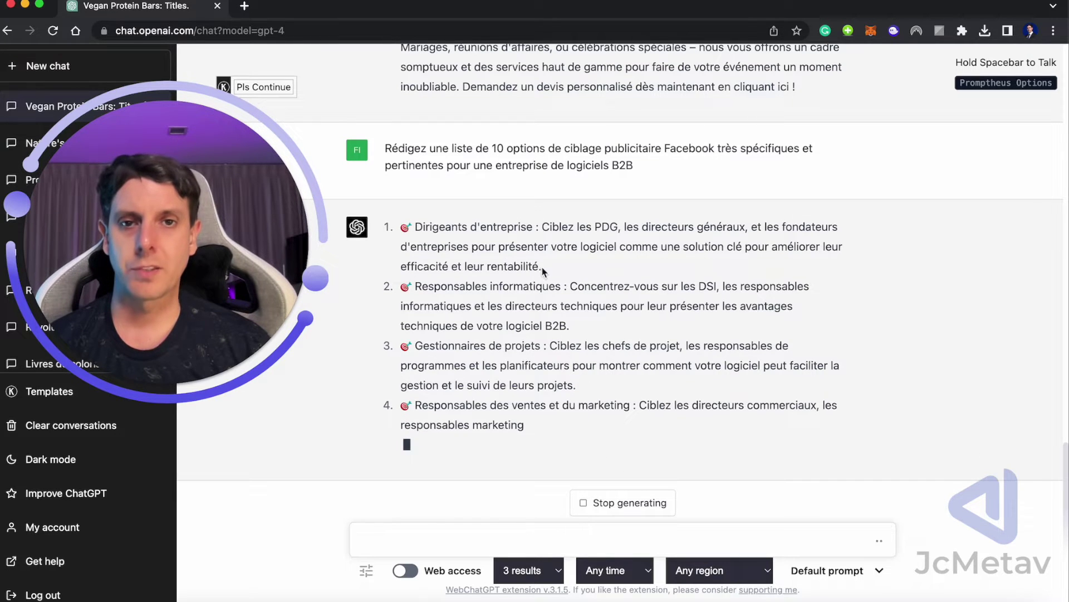
# Step: Examine the suggested Facebook targeting options for the B2B software company, including the audience roles, sectors and company sizes
pyautogui.moveTo(416, 223); pyautogui.dragTo(573, 210)
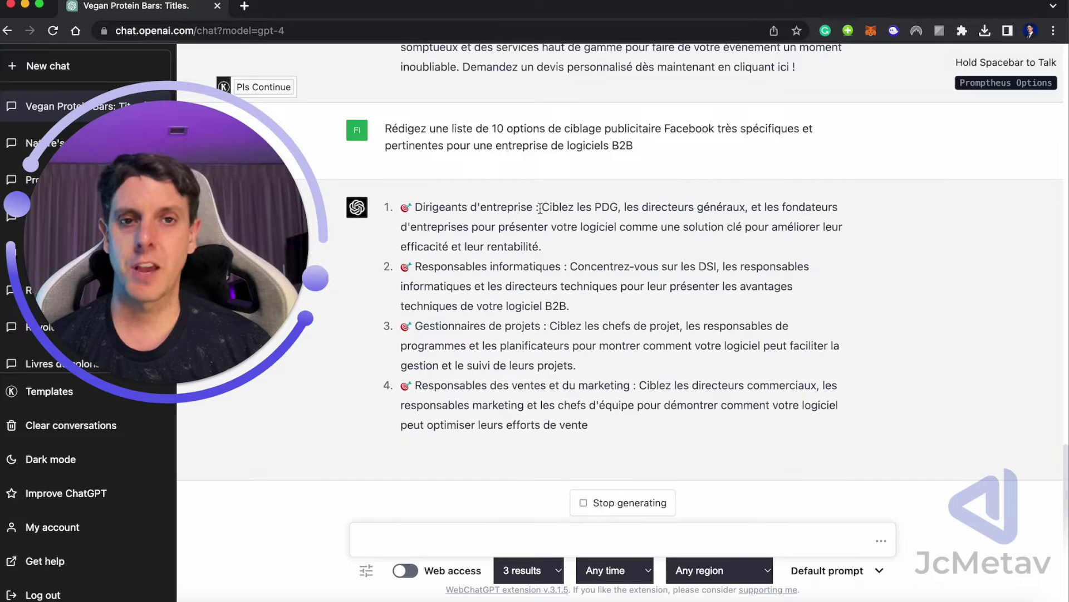
pyautogui.moveTo(562, 207); pyautogui.dragTo(625, 207)
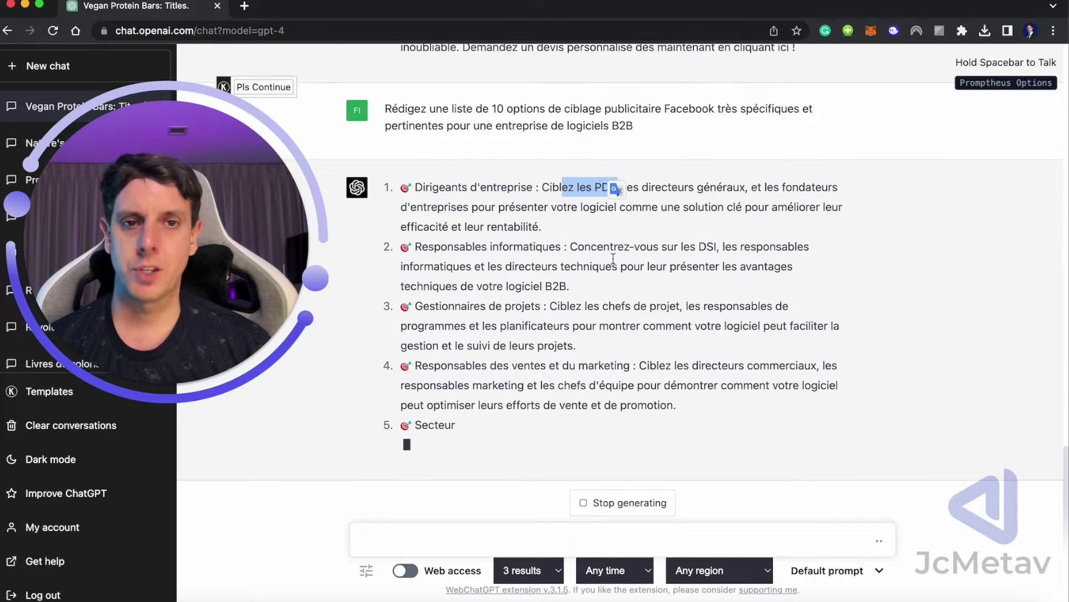
pyautogui.moveTo(610, 246); pyautogui.dragTo(678, 244)
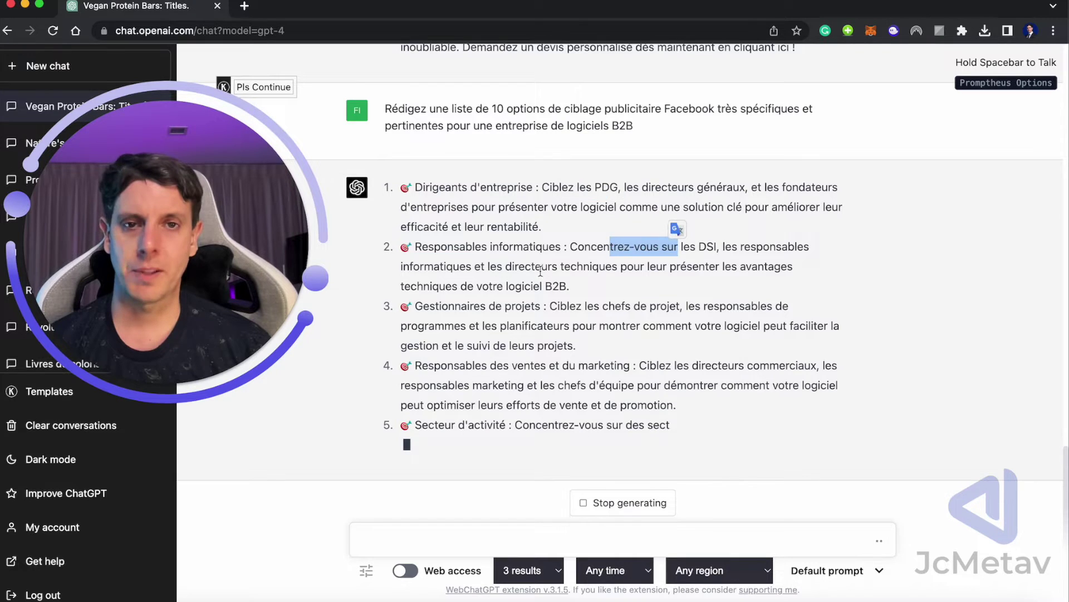
pyautogui.moveTo(524, 267); pyautogui.dragTo(592, 268)
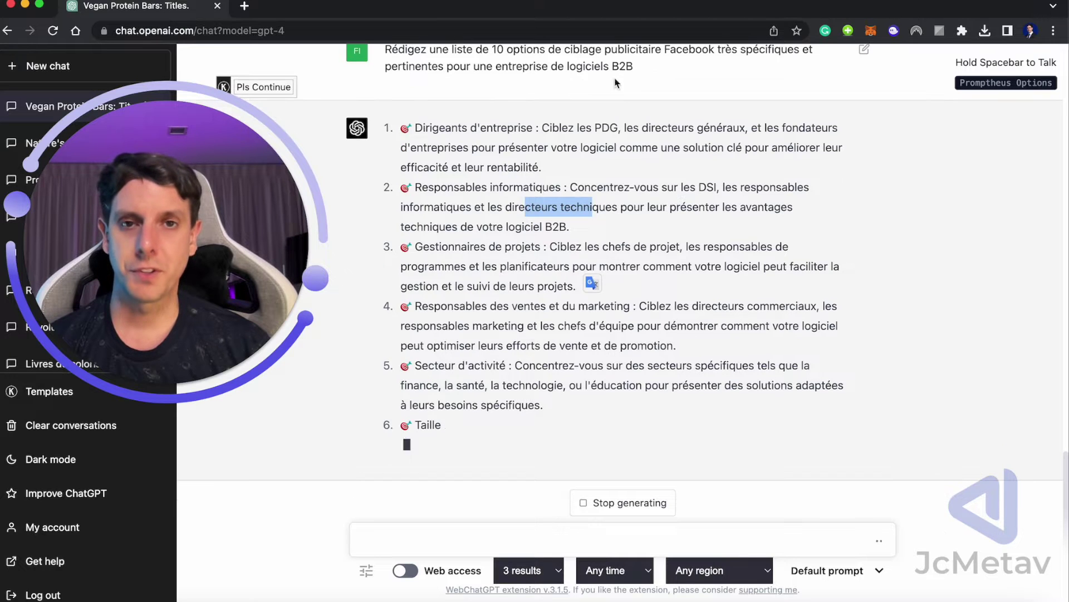
pyautogui.scroll(1, 474, 167)
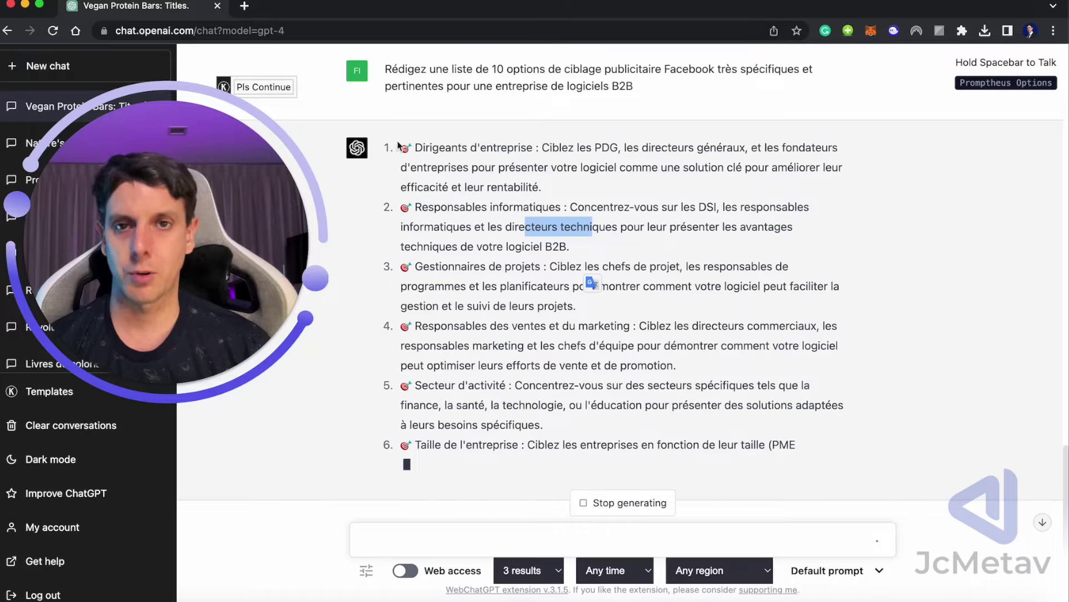
pyautogui.doubleClick(404, 147)
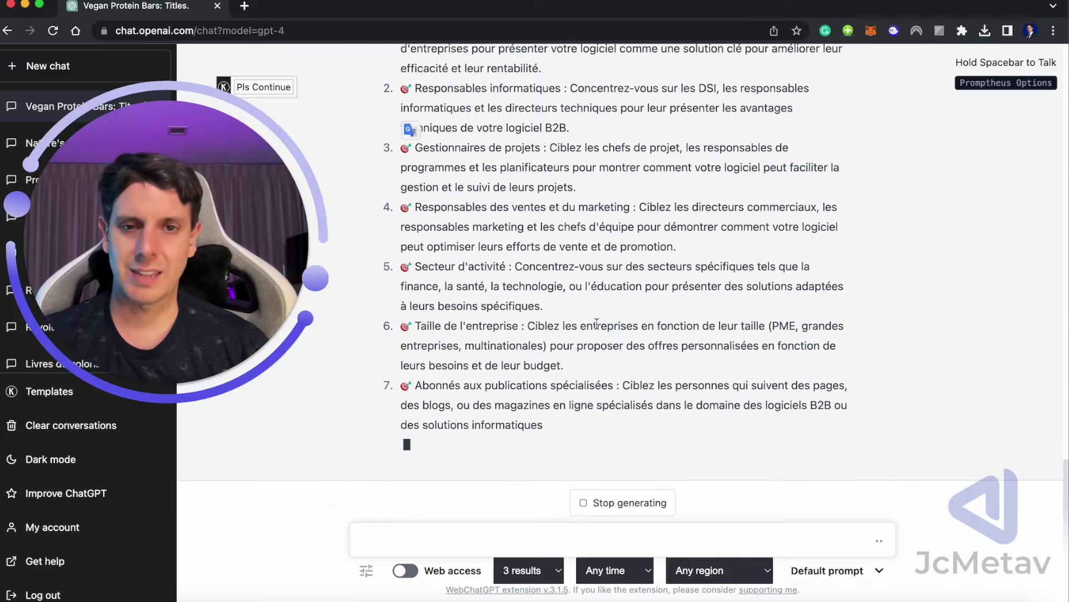
pyautogui.scroll(1, 627, 323)
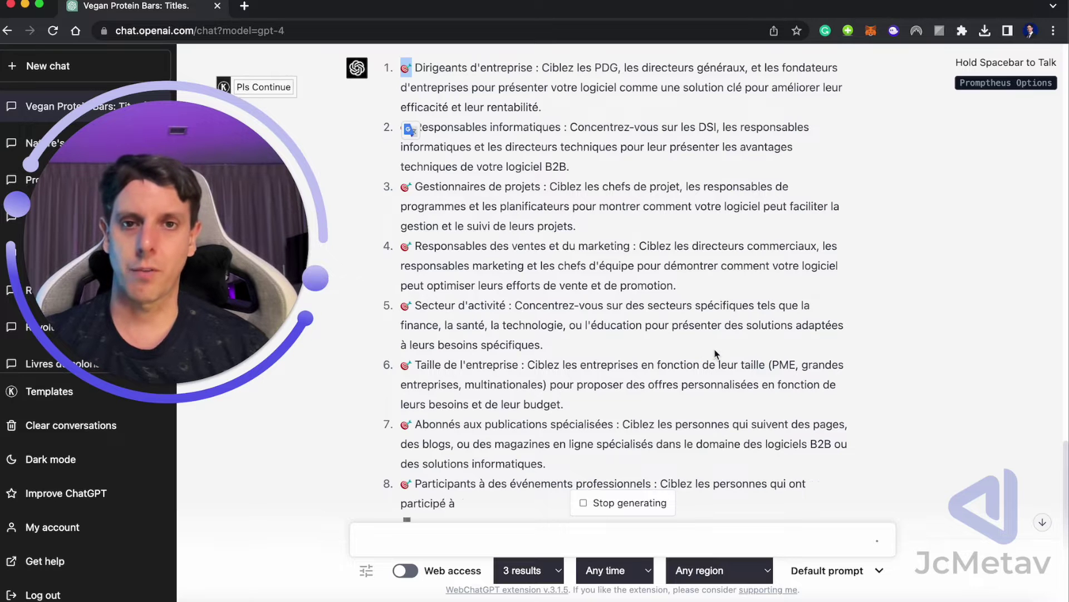
pyautogui.scroll(5, 696, 349)
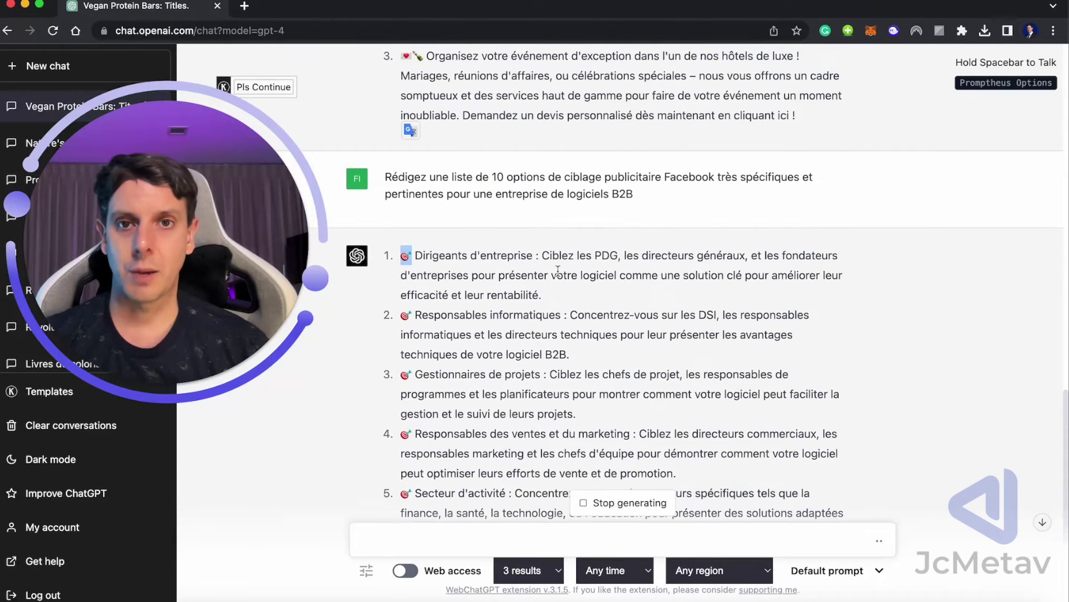
pyautogui.scroll(-5, 611, 346)
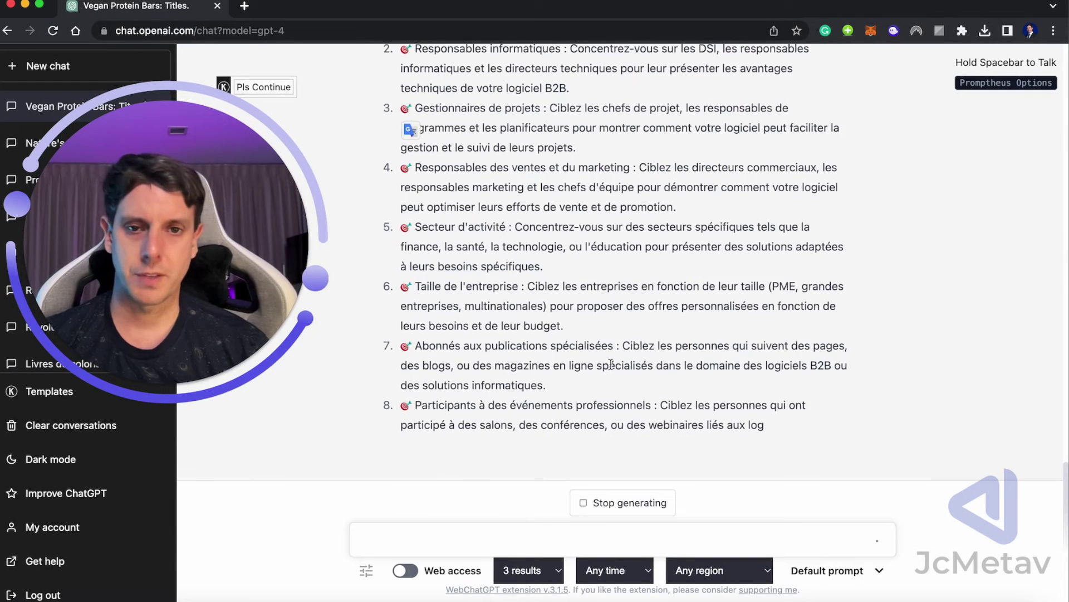
# Step: Stop the running response and draft a French prompt requesting 10 visually attractive, on-brand Facebook ad images "pour une marque de mode"
pyautogui.click(618, 508)
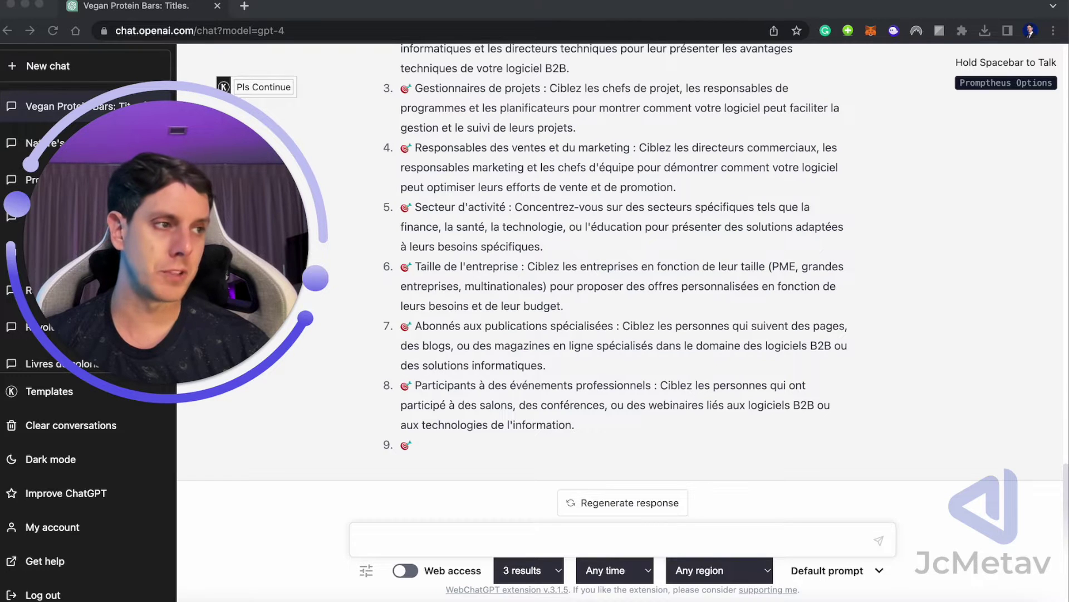
pyautogui.click(410, 536)
pyautogui.write("Rédigez une liste de 10 images publicitaires Facebook visuellement attrayantes et conformes à l'image de marque de la diffusion stable pour une marque de mode")
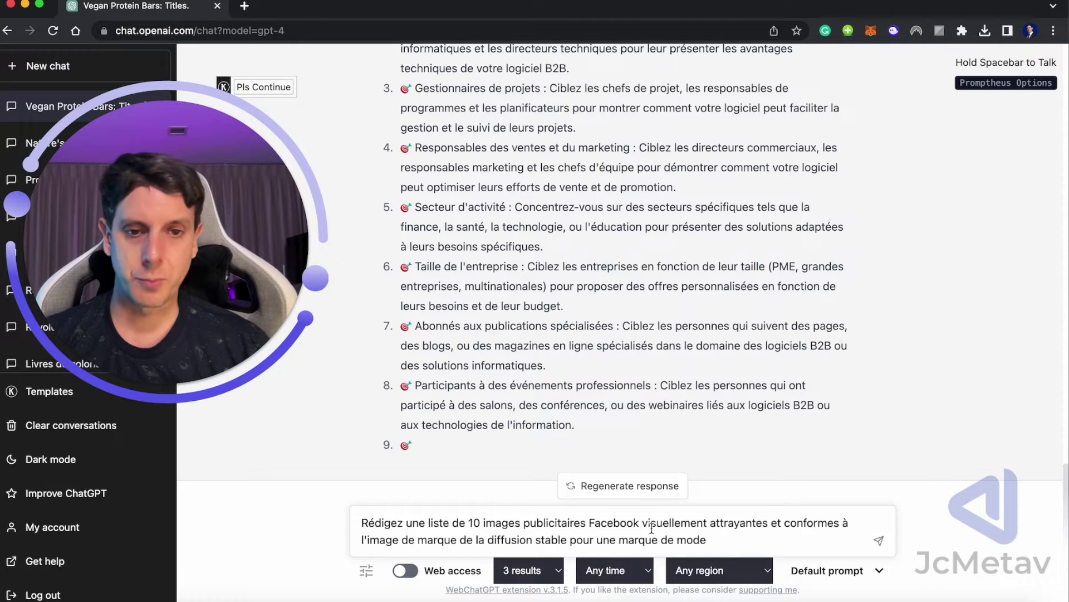
pyautogui.doubleClick(562, 538)
pyautogui.press('BackSpace')
pyautogui.click(674, 539)
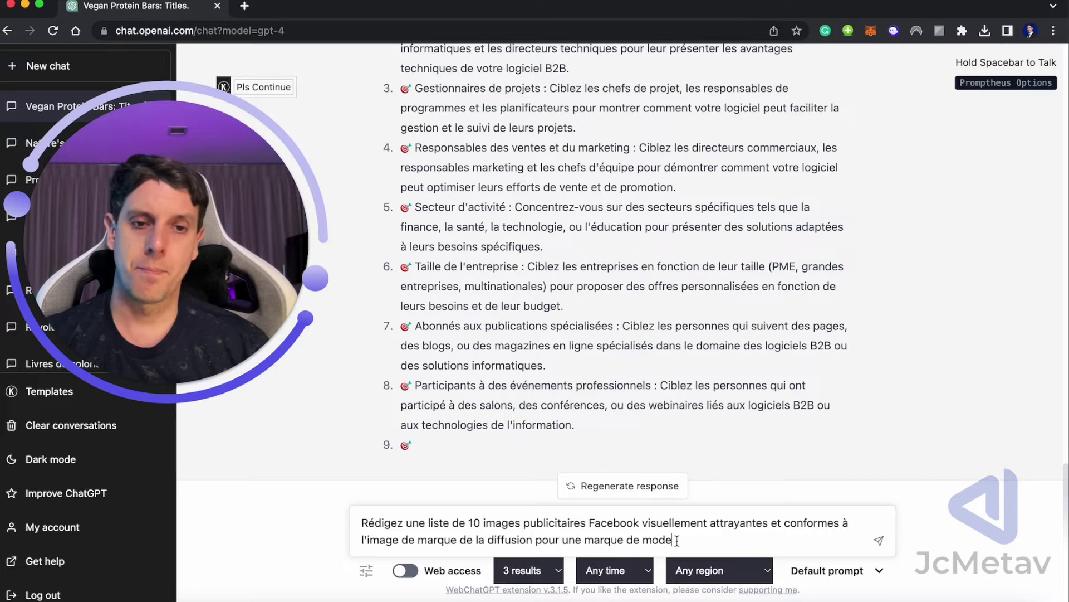
# Step: Complete the fashion-brand image prompt with "feminine de luxe" and send it
pyautogui.write('fem')
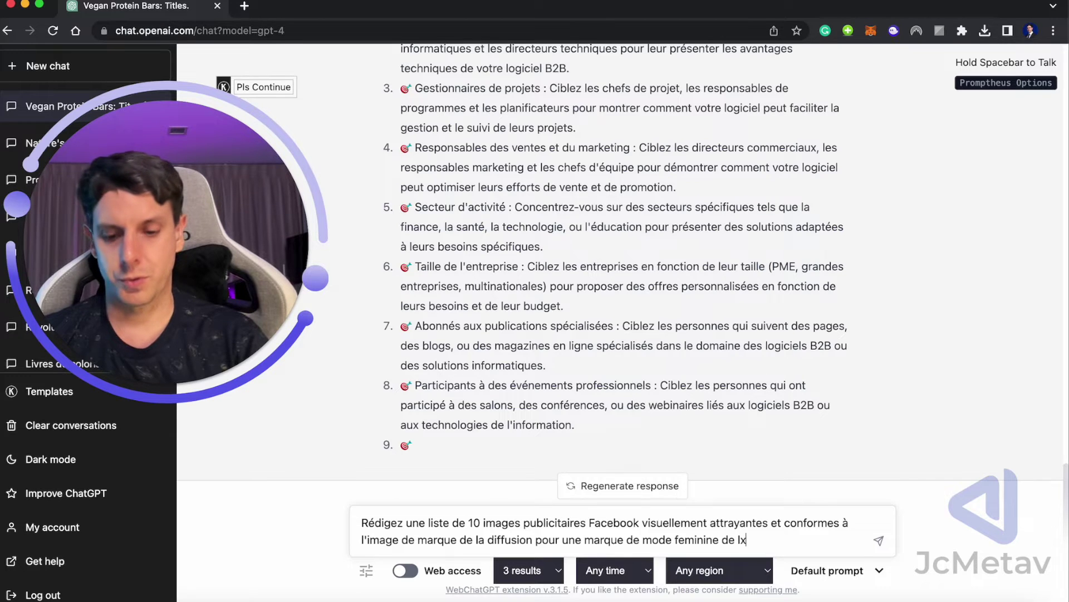
pyautogui.write('inine de luxr')
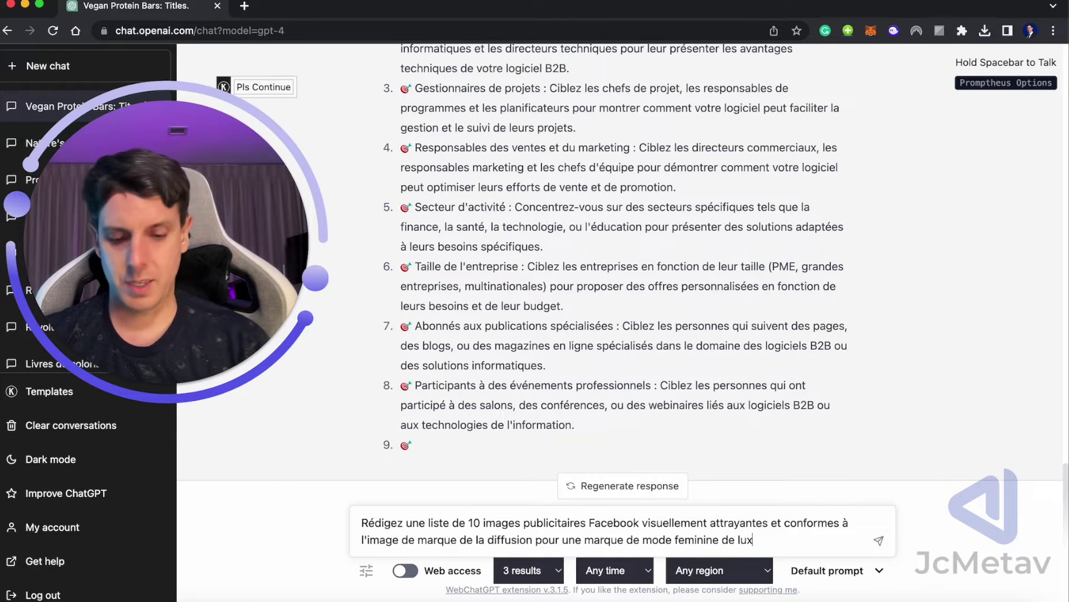
pyautogui.write('e')
pyautogui.hotkey('ctrl', 'a')
pyautogui.press('Return')
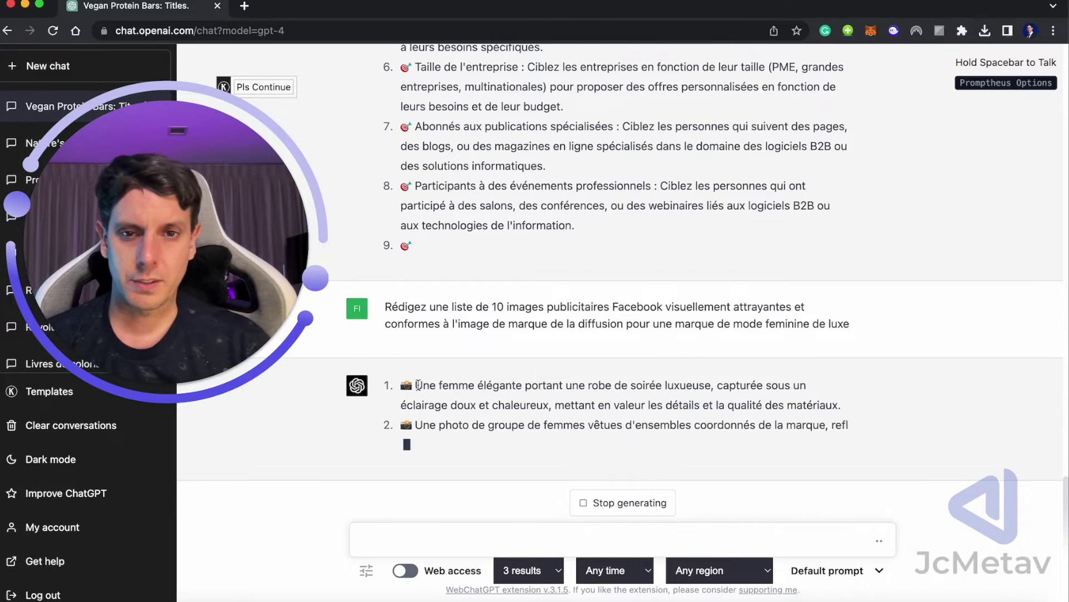
# Step: Select the full text of the first image idea about the elegant woman in an evening dress, and switch to Discord
pyautogui.moveTo(415, 385); pyautogui.dragTo(655, 388)
pyautogui.click(424, 361)
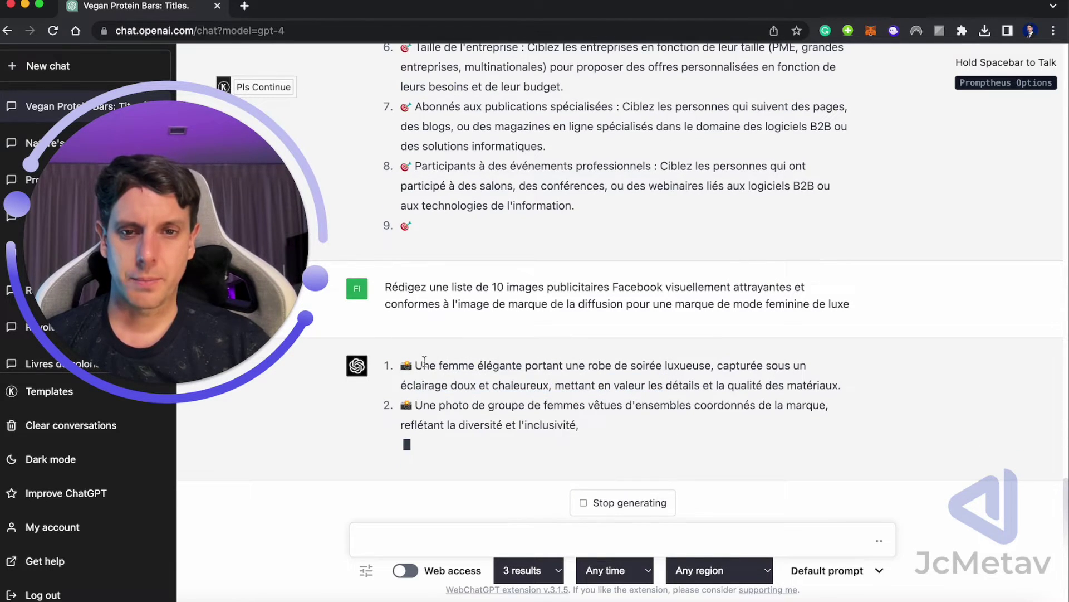
pyautogui.moveTo(416, 365); pyautogui.dragTo(841, 385)
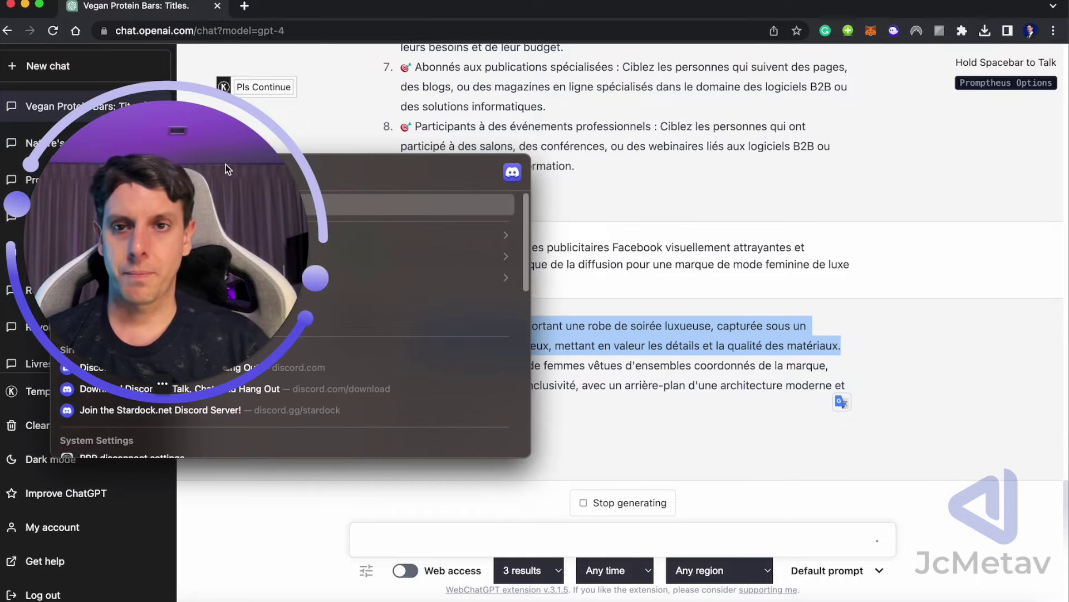
pyautogui.moveTo(193, 168); pyautogui.dragTo(936, 131)
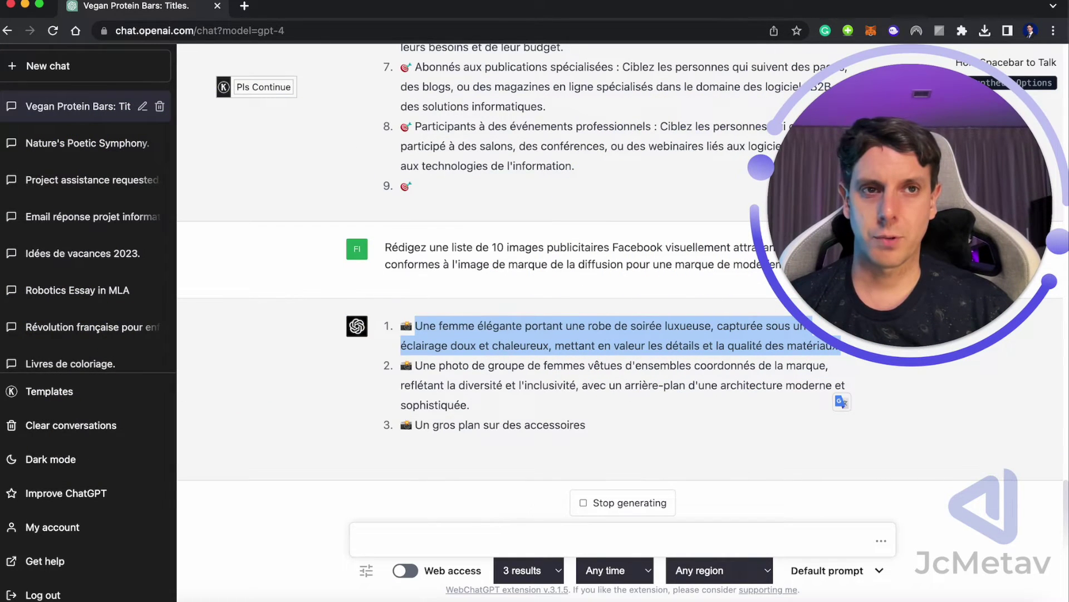
pyautogui.press('super+space')
pyautogui.write('r')
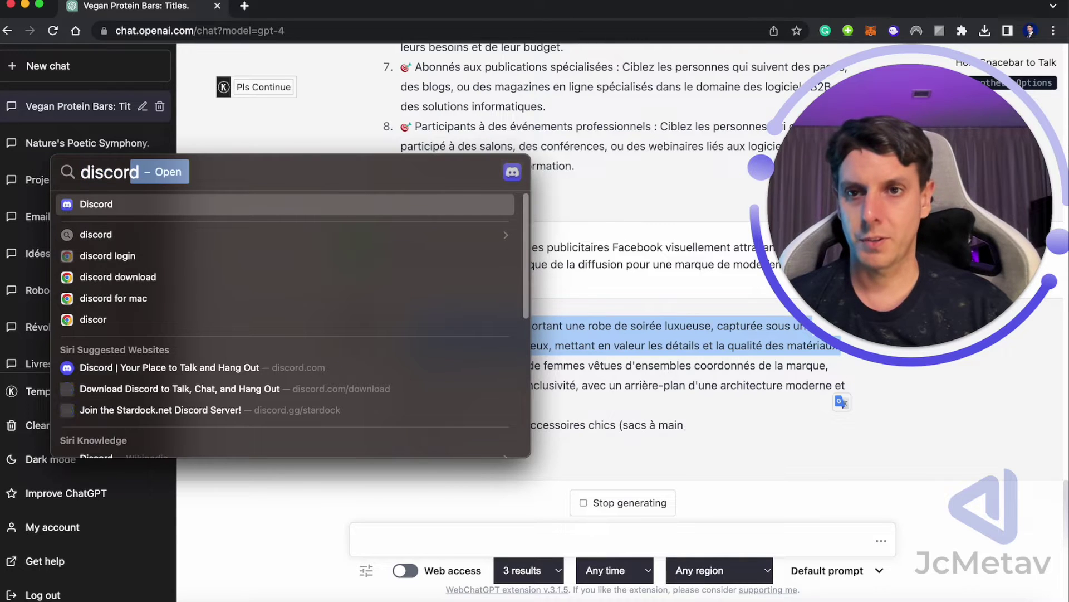
pyautogui.press('Return')
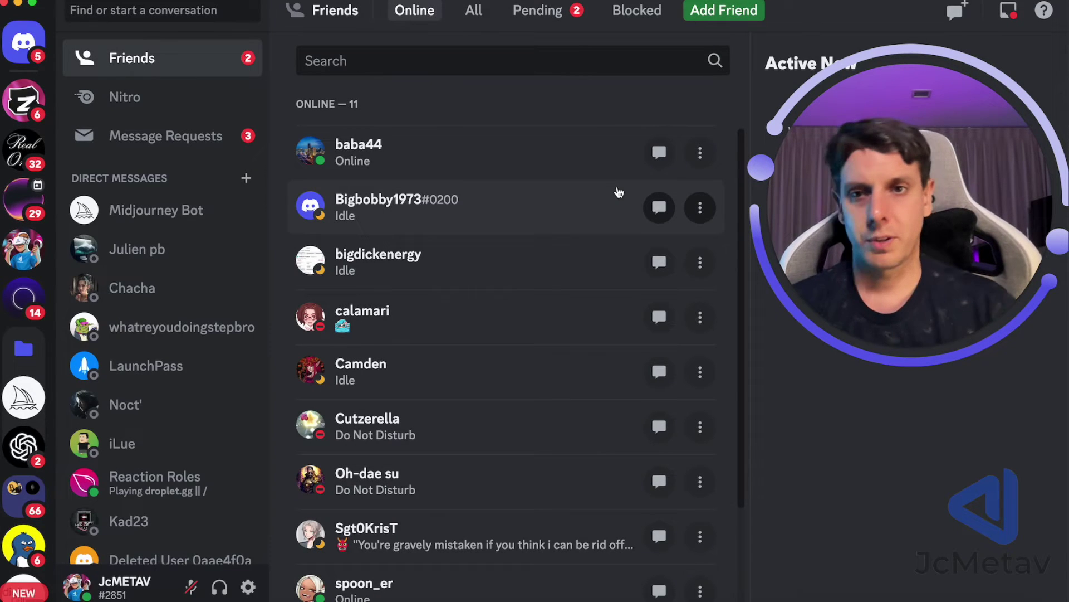
# Step: Open the Midjourney Bot conversation, start an /imagine command and look through the previously generated images
pyautogui.click(143, 219)
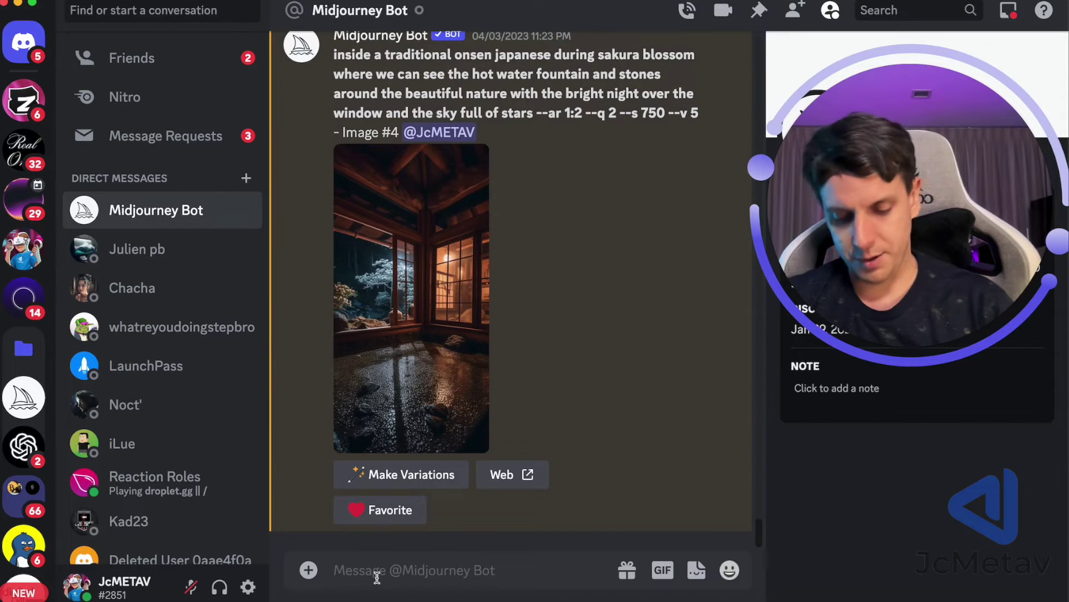
pyautogui.write('/imagine')
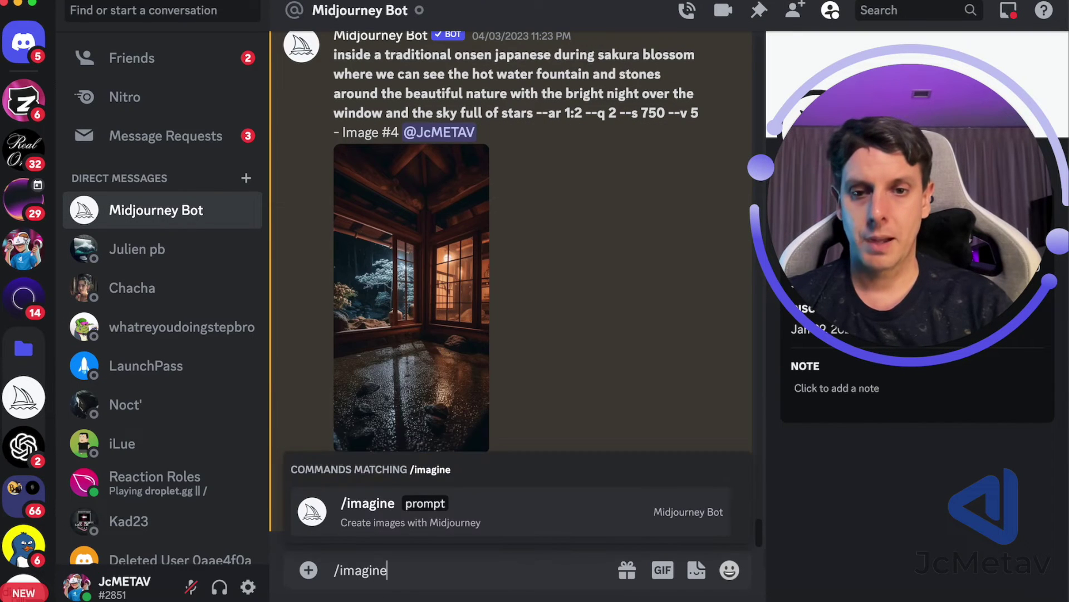
pyautogui.press('Tab')
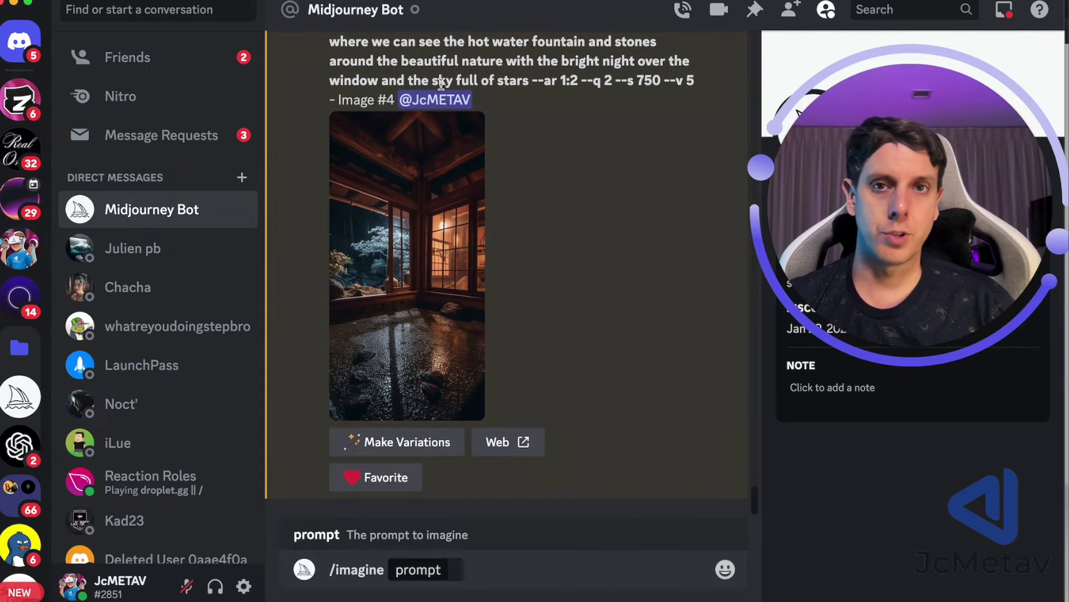
pyautogui.scroll(15, 505, 284)
pyautogui.scroll(5, 523, 292)
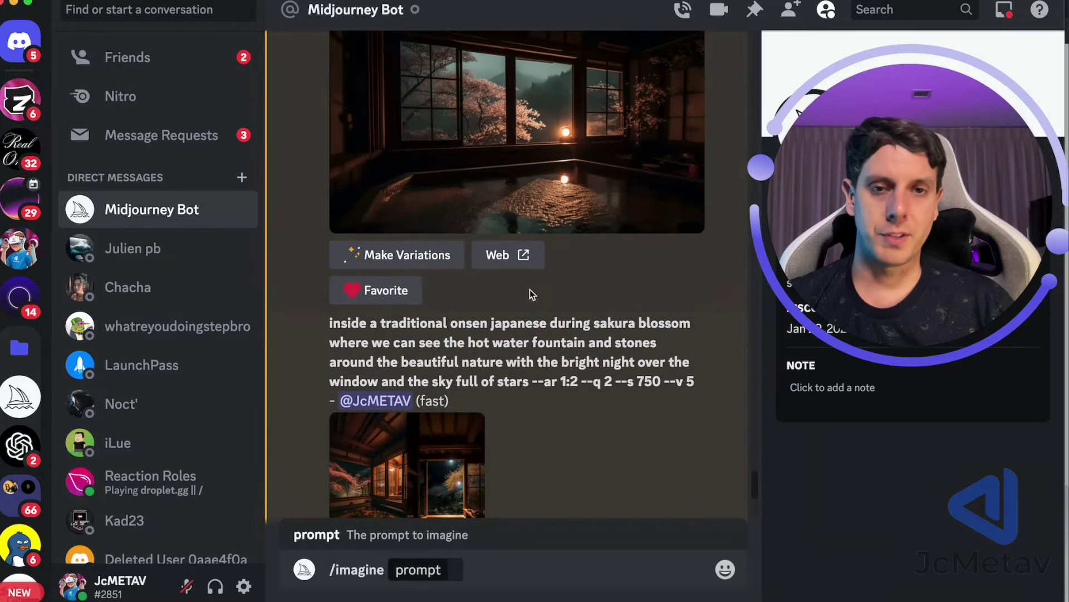
pyautogui.scroll(-10, 529, 311)
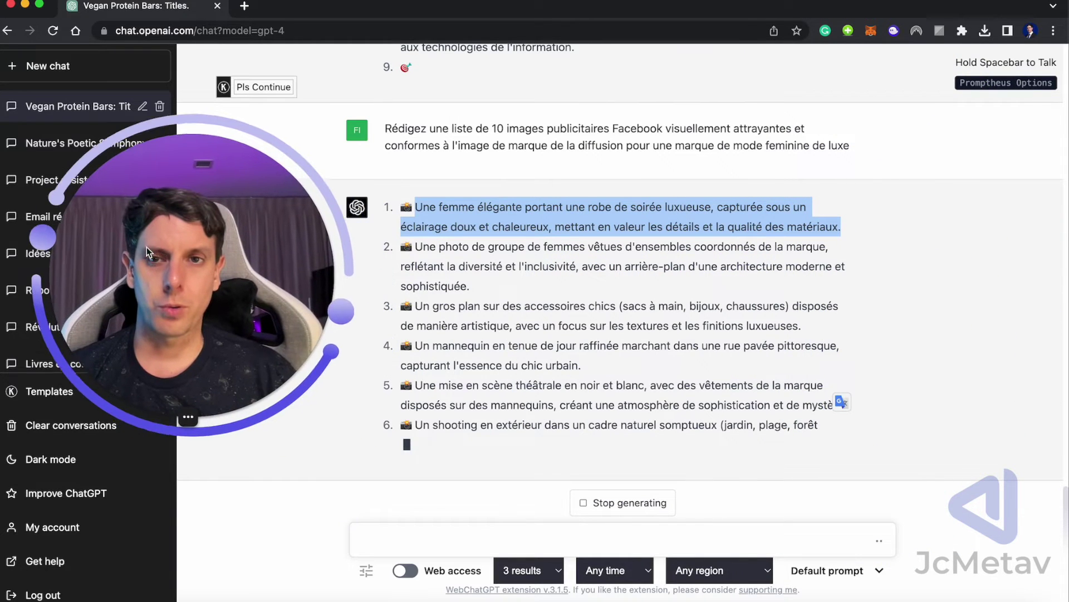
# Step: Copy the first image idea from ChatGPT and paste it as the /imagine prompt for Midjourney Bot in Discord
pyautogui.click(418, 187)
pyautogui.moveTo(419, 186); pyautogui.dragTo(849, 208)
pyautogui.press('super+c')
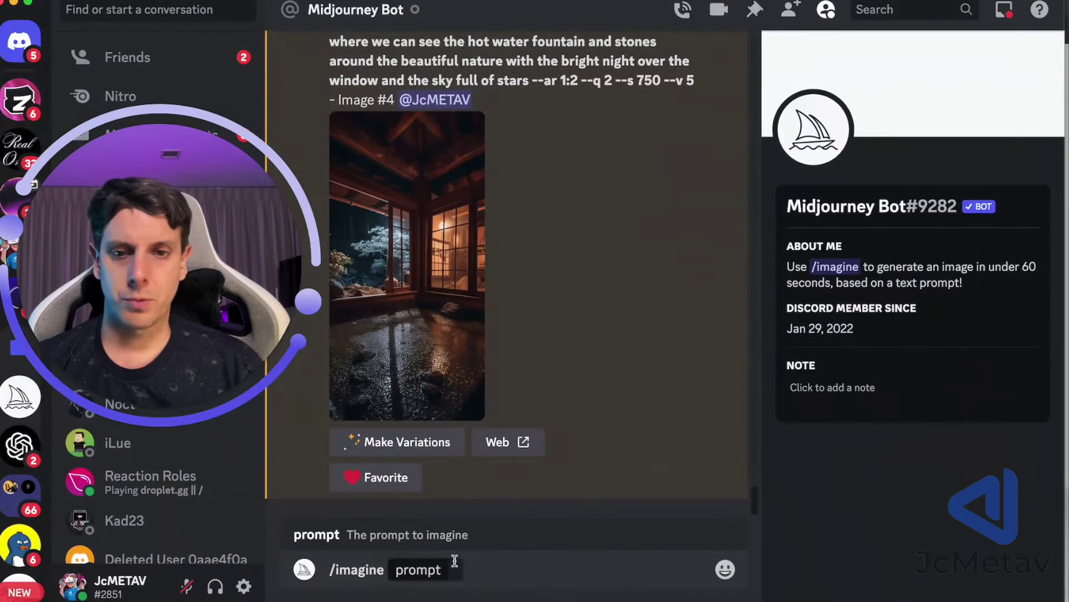
pyautogui.click(454, 563)
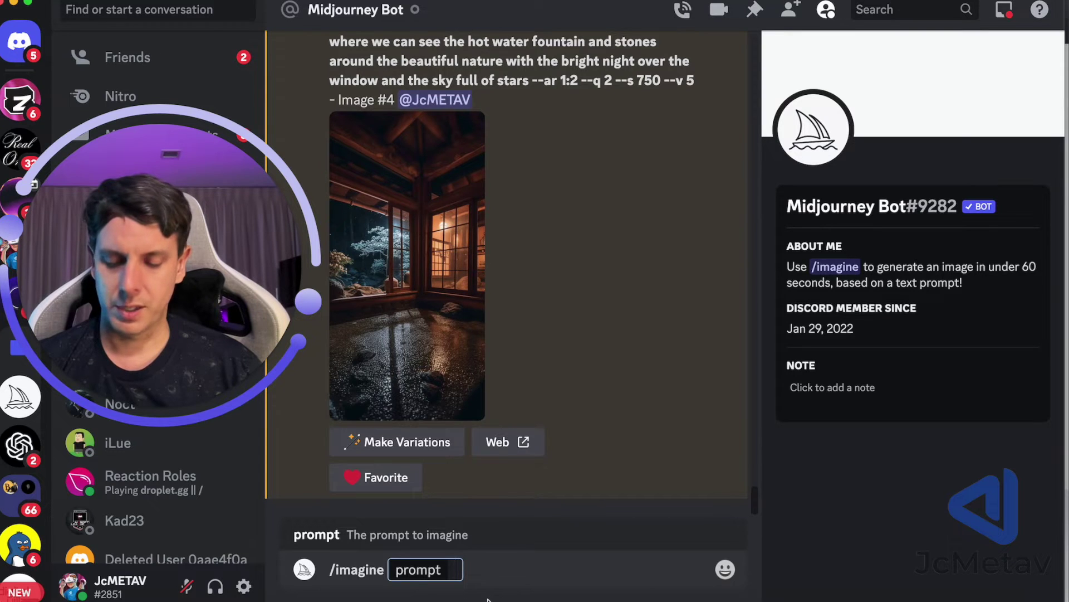
pyautogui.press('super+v')
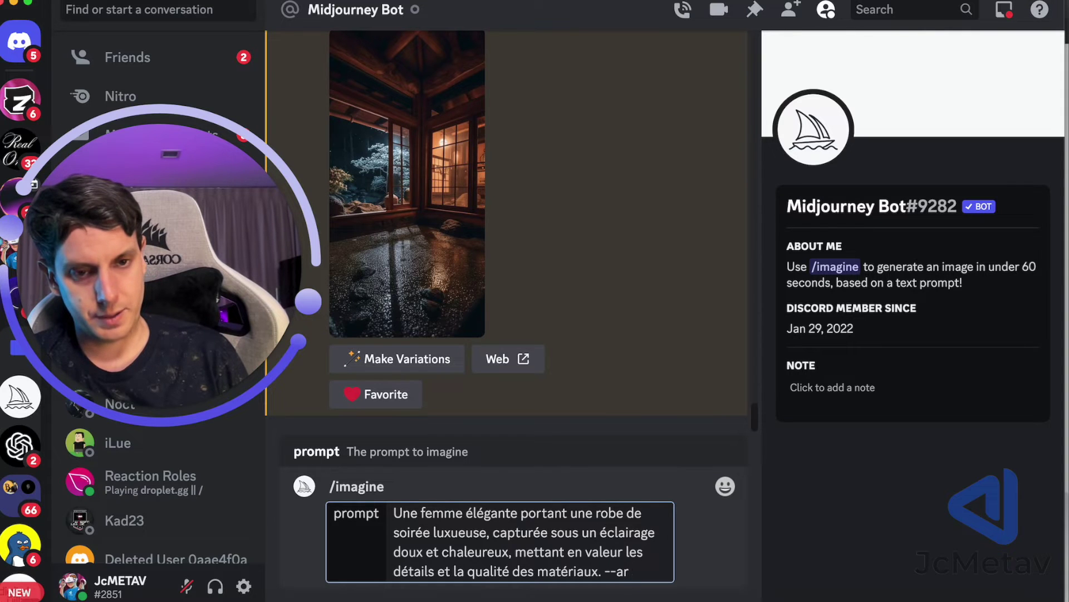
# Step: Add the parameters --ar 5:8 --q 2 --s 750 --v 5 to the Midjourney prompt and submit it
pyautogui.write('5:8')
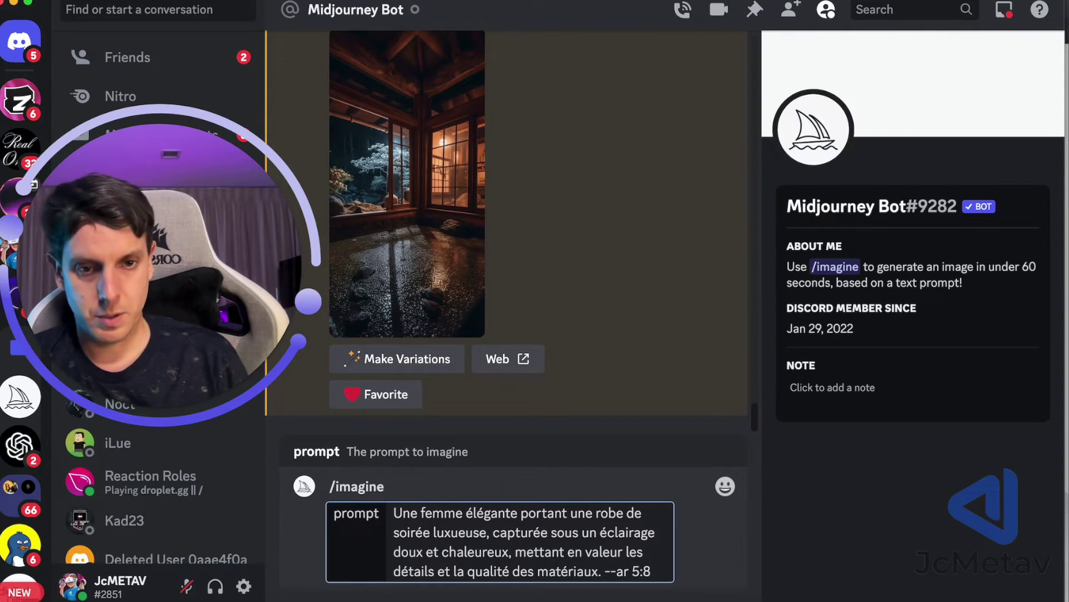
pyautogui.press('super+a')
pyautogui.press('Return')
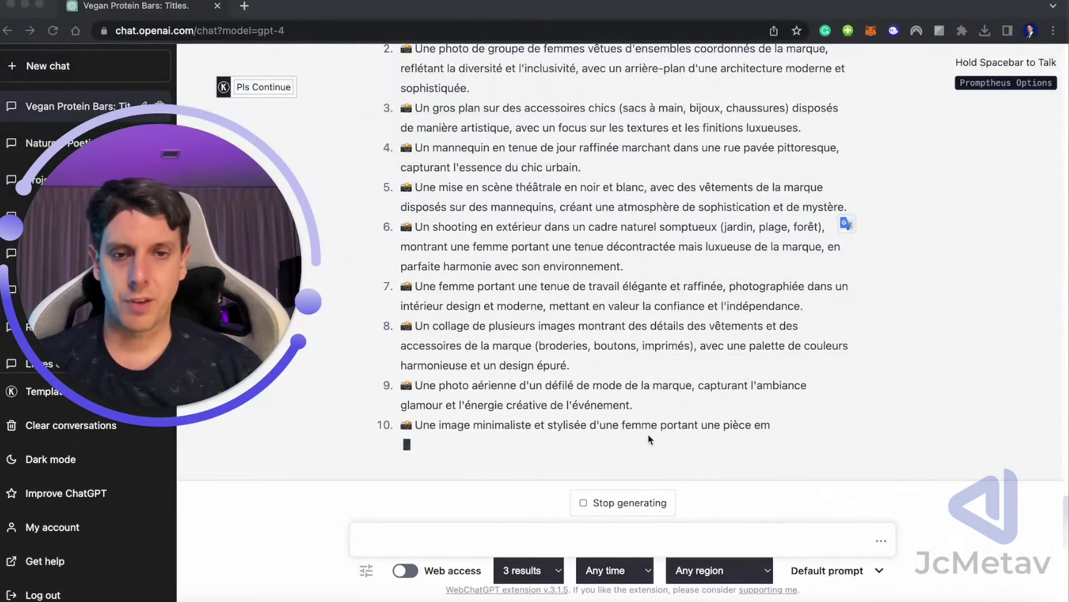
# Step: Look over the ten suggested advertising image ideas for the luxury women's fashion brand in ChatGPT
pyautogui.scroll(3, 693, 401)
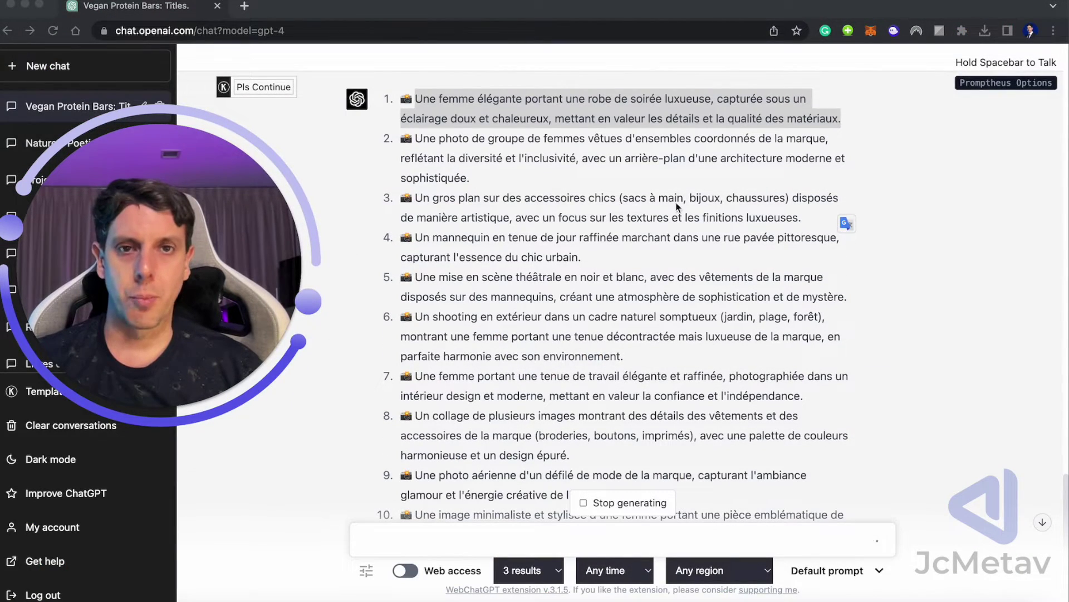
pyautogui.scroll(-2, 531, 256)
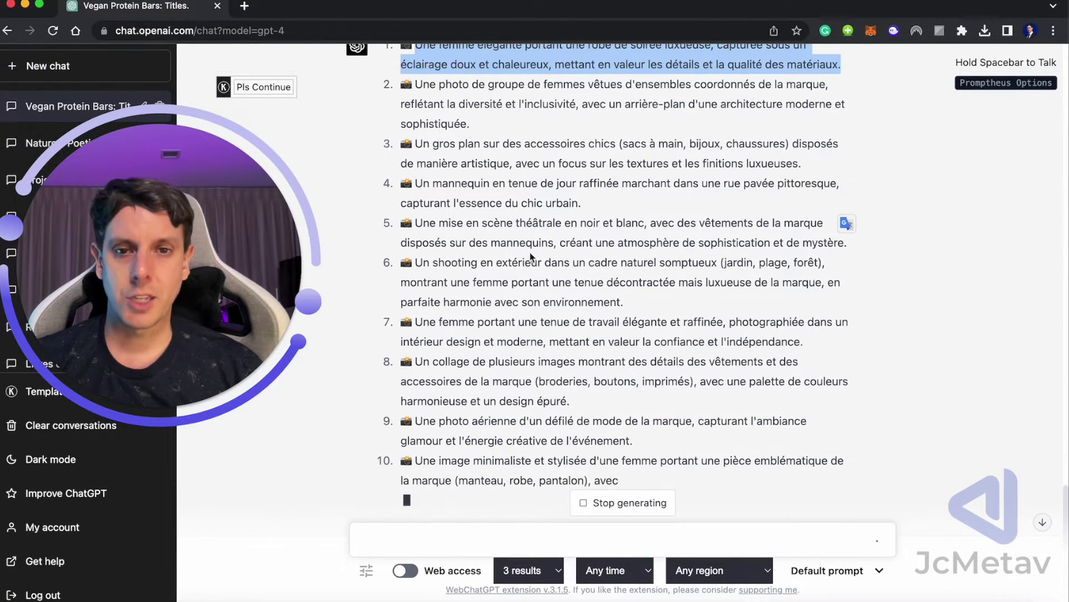
pyautogui.scroll(2, 562, 328)
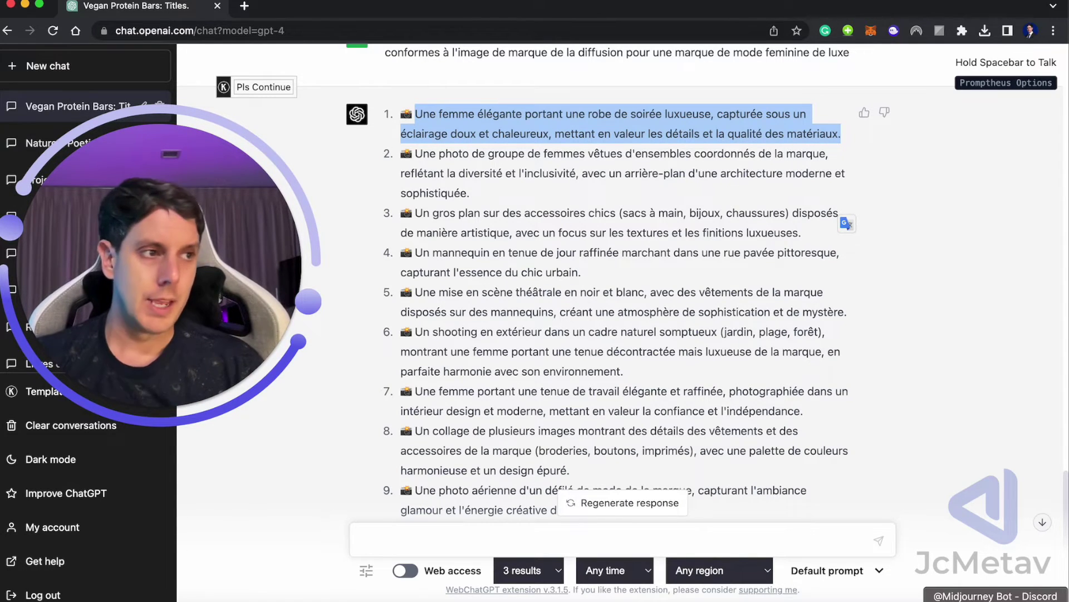
pyautogui.scroll(-3, 679, 308)
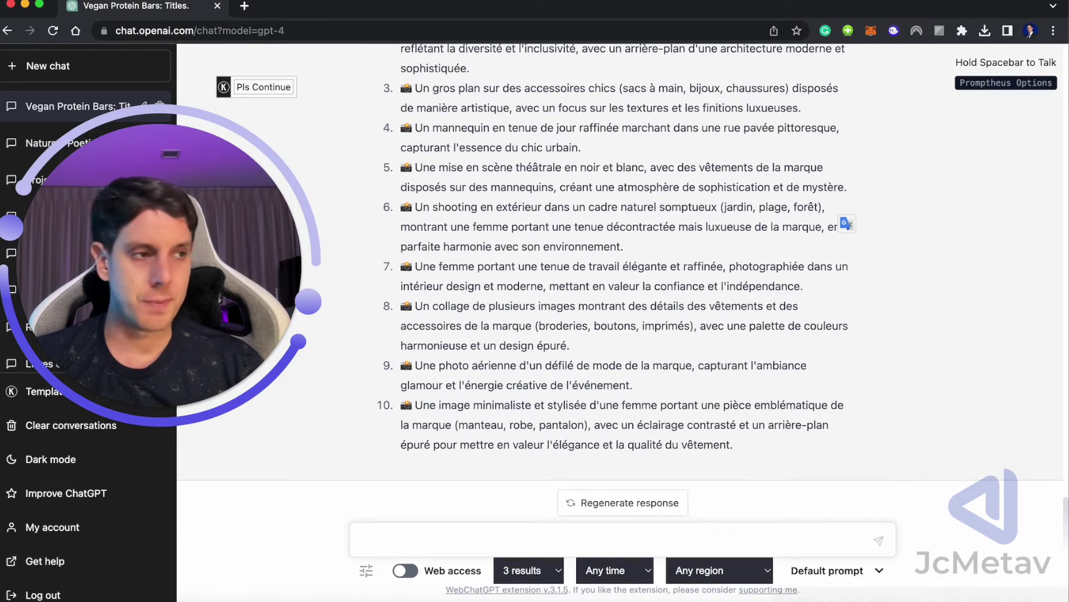
# Step: Switch to the Midjourney Bot conversation in Discord and examine the generated evening-dress images at larger size
pyautogui.click(954, 600)
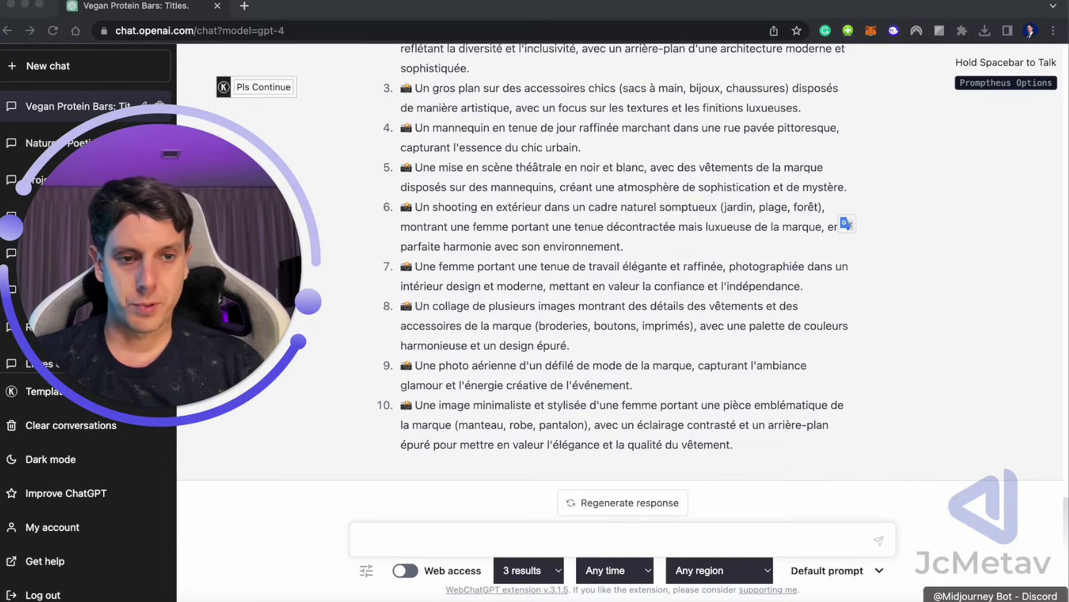
pyautogui.click(990, 600)
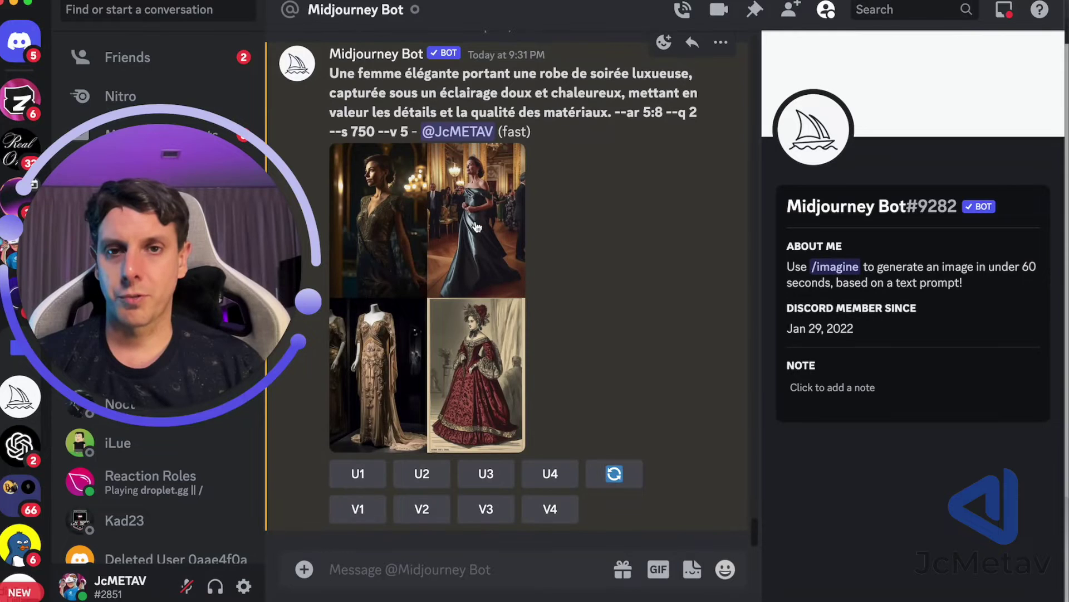
pyautogui.click(474, 232)
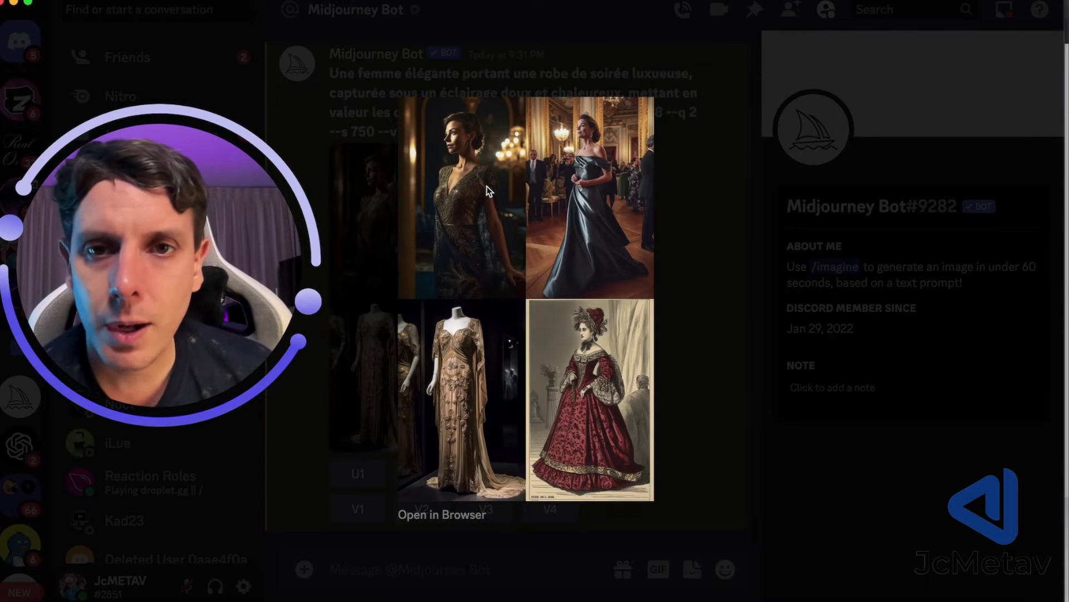
pyautogui.click(381, 266)
# Step: Upscale the first evening-dress image and view the upscaled version enlarged
pyautogui.click(359, 482)
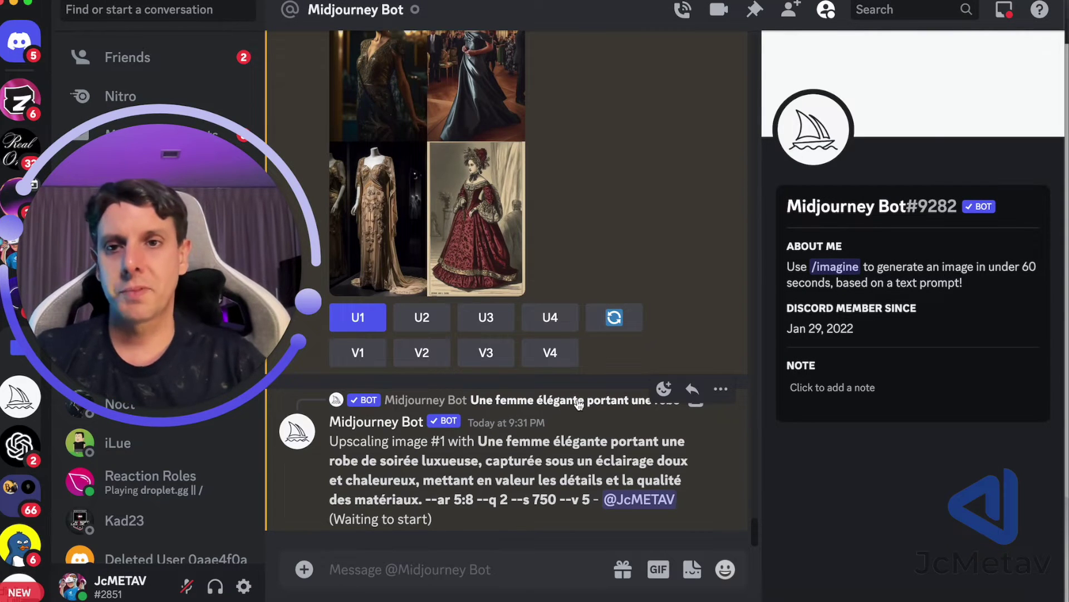
pyautogui.scroll(3, 398, 181)
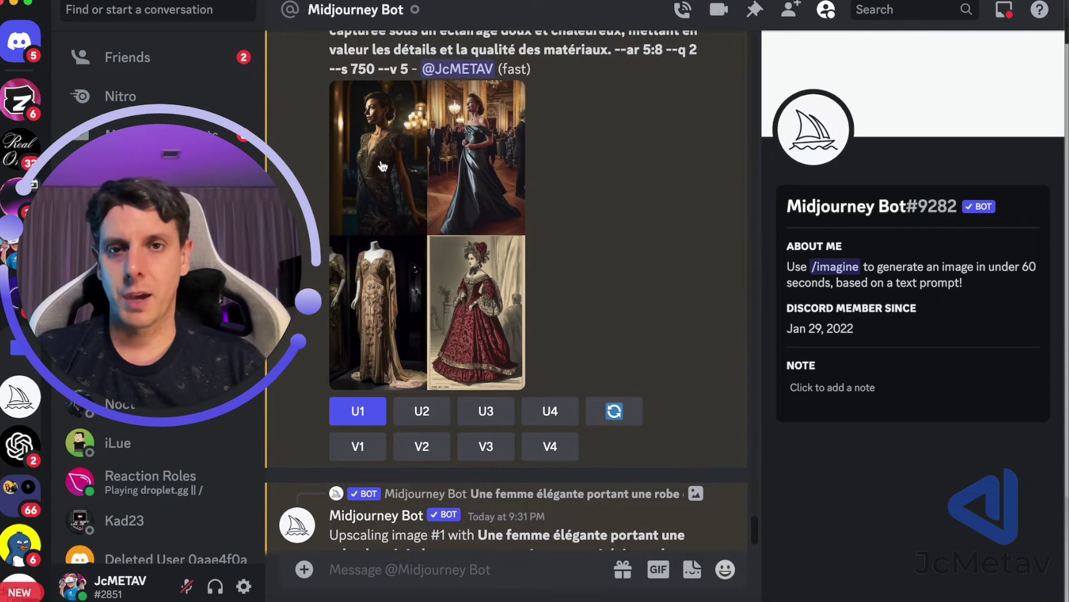
pyautogui.scroll(-3, 564, 330)
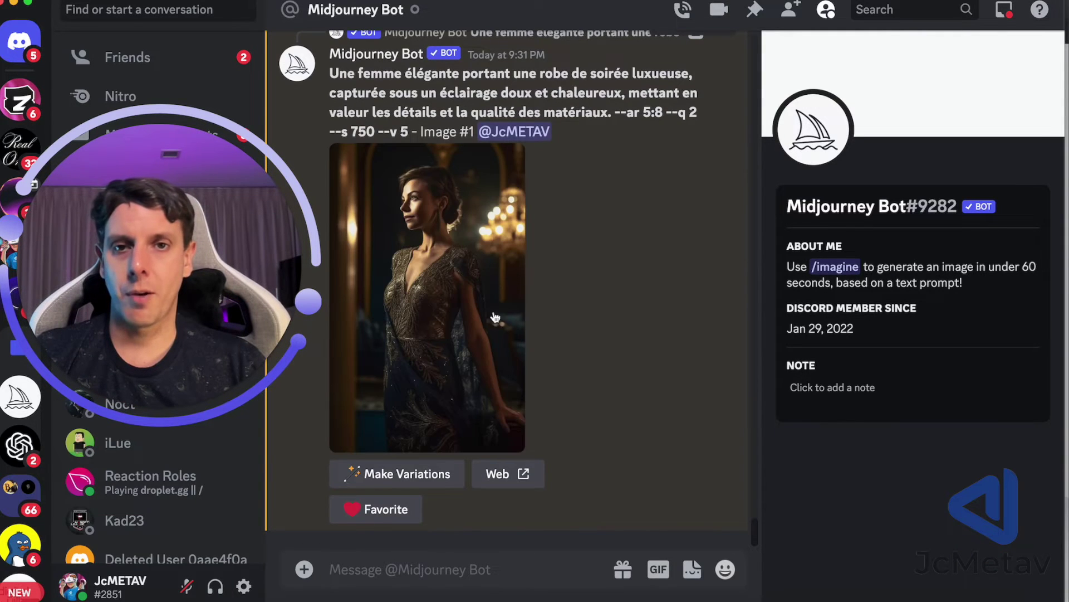
pyautogui.click(482, 300)
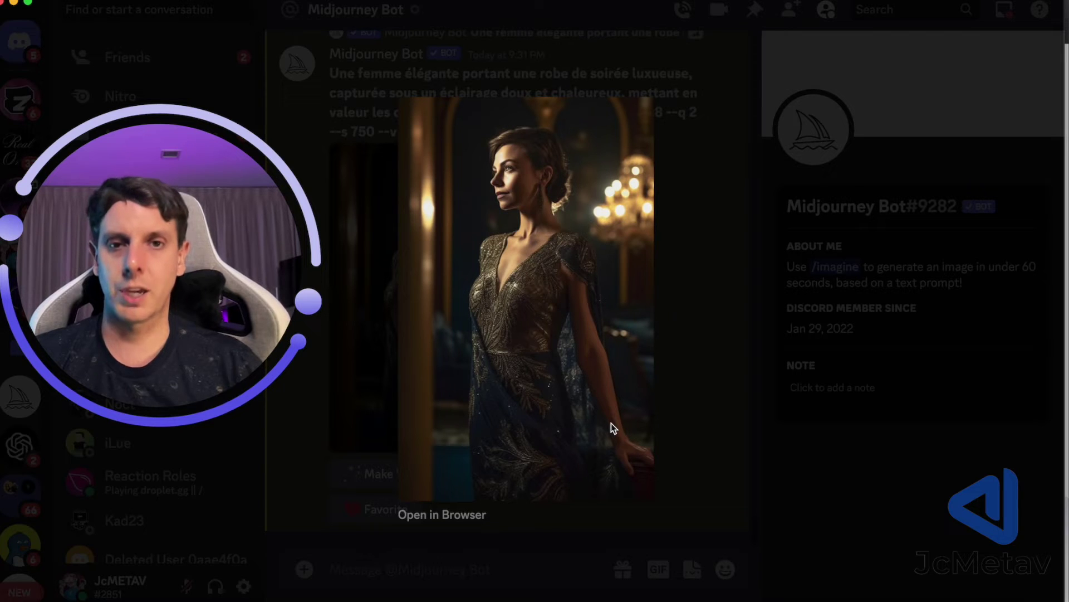
pyautogui.click(669, 249)
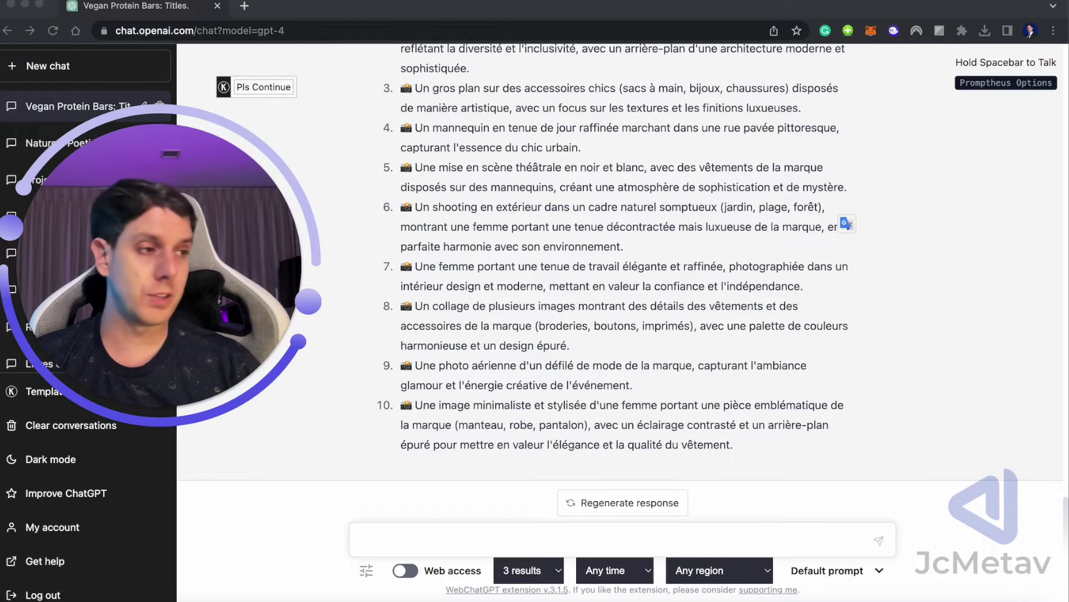
# Step: Return to ChatGPT and look back over the list of fashion advertising image ideas
pyautogui.click(373, 539)
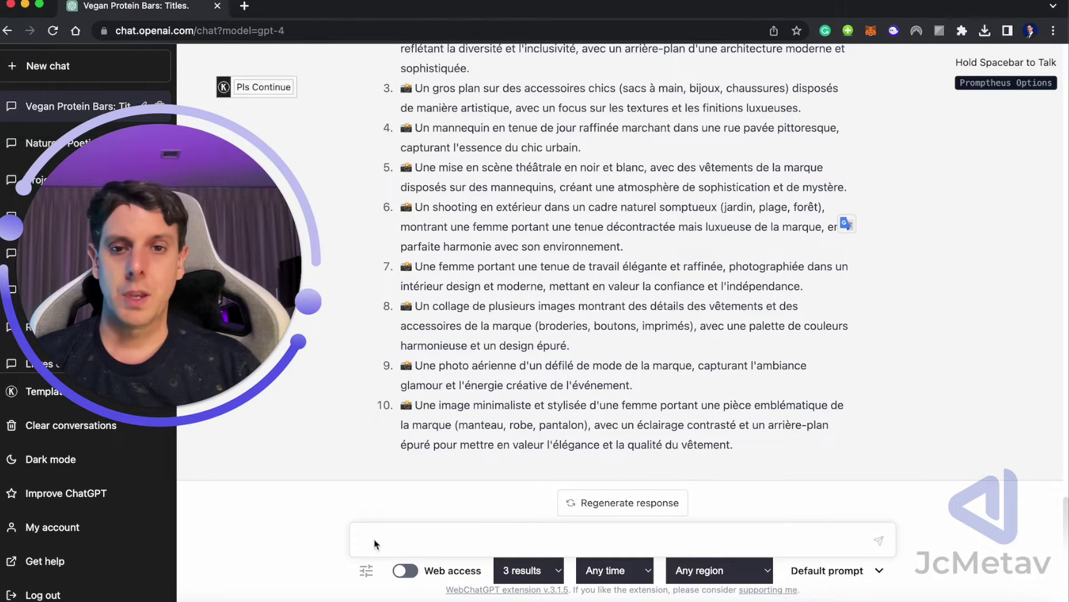
pyautogui.scroll(2, 591, 360)
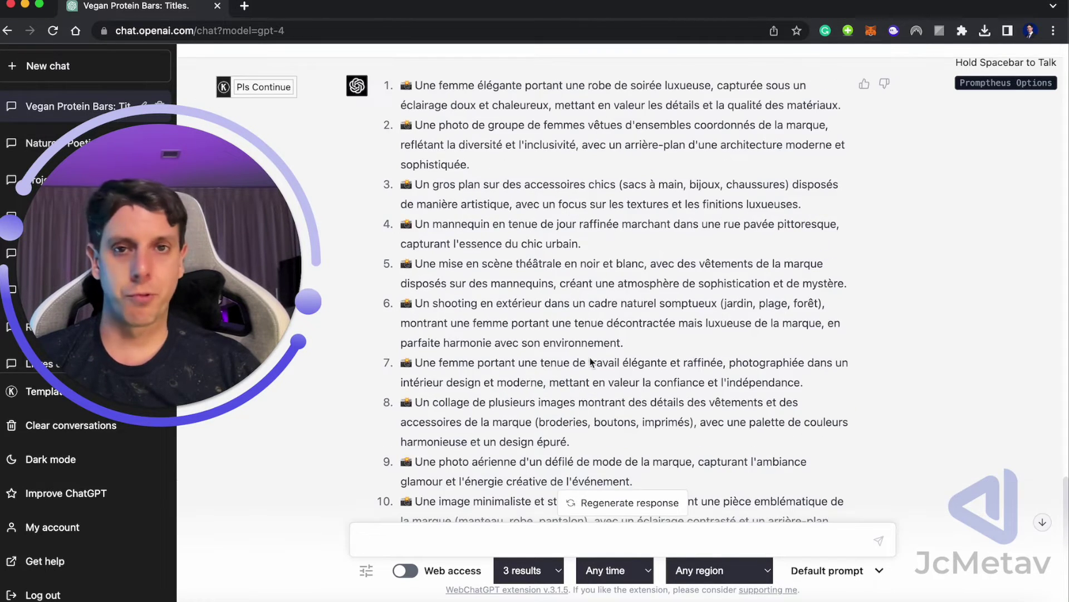
# Step: Send the prompt "Rédigez un script vidéo de publicité Facebook engageant et informatif pour une application de finances personnelles"
pyautogui.scroll(-2, 527, 346)
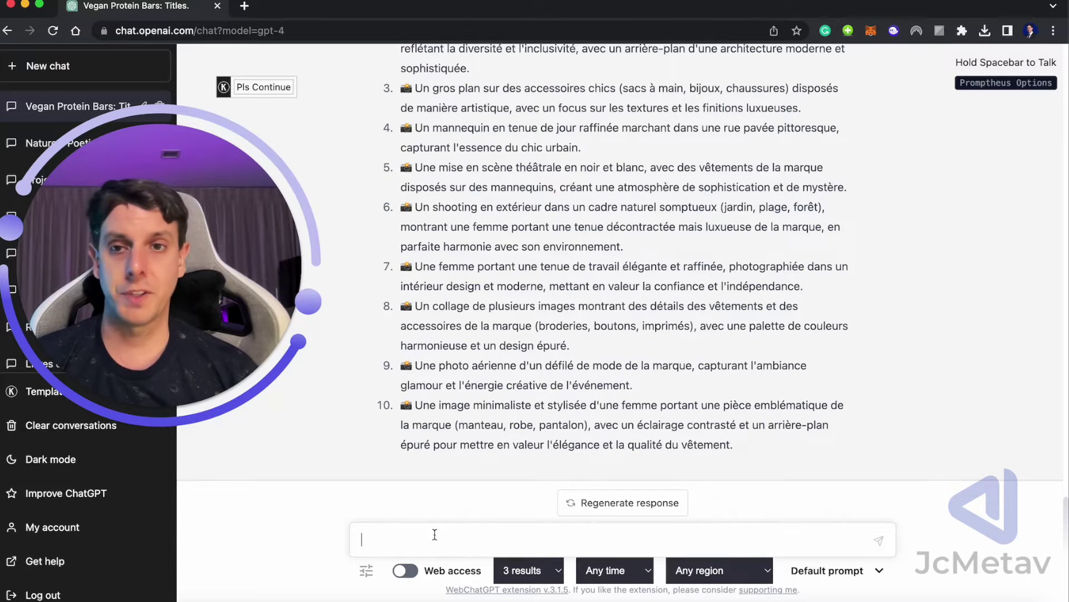
pyautogui.write('Ligne de commande ChatGPT : "Rédigez un script vidéo de publicité Facebook engageant et informatif pour une application de finances personnelles".')
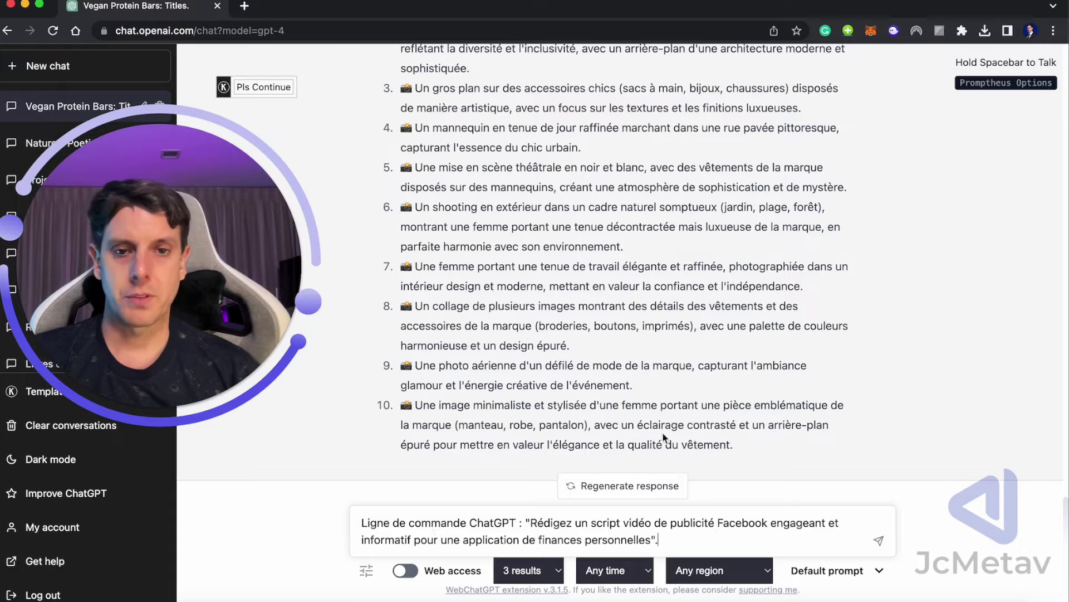
pyautogui.moveTo(360, 523); pyautogui.dragTo(532, 524)
pyautogui.press('BackSpace')
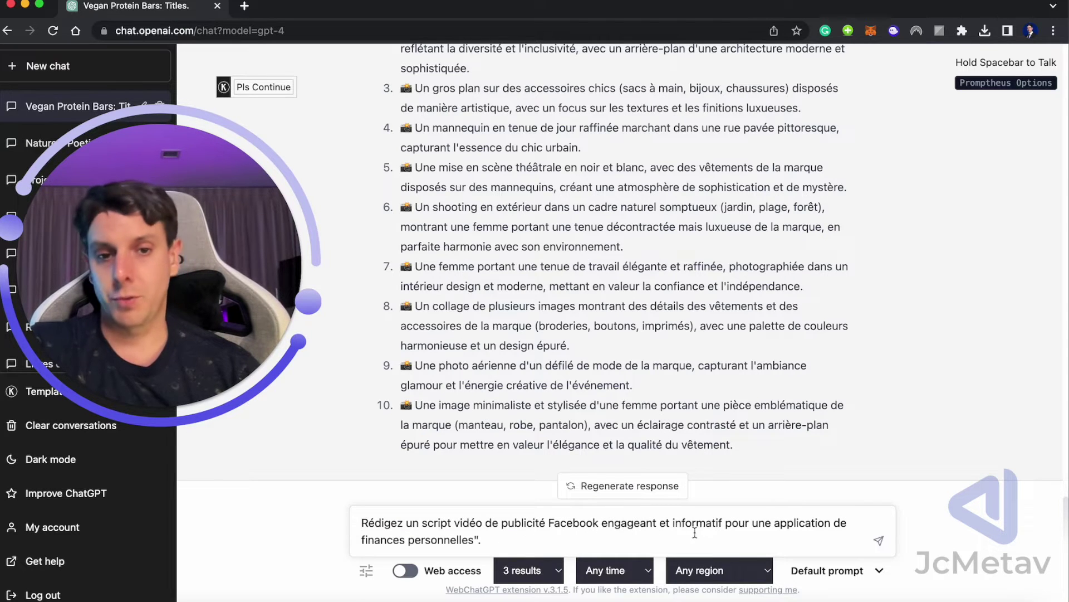
pyautogui.click(497, 543)
pyautogui.press('BackSpace')
pyautogui.press('super+a')
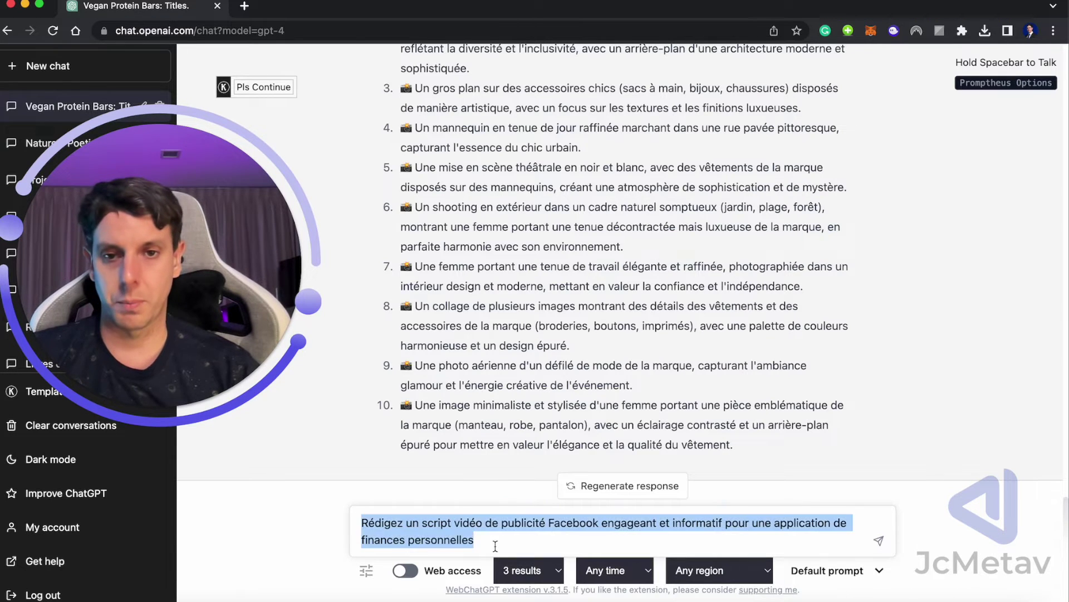
pyautogui.press('Return')
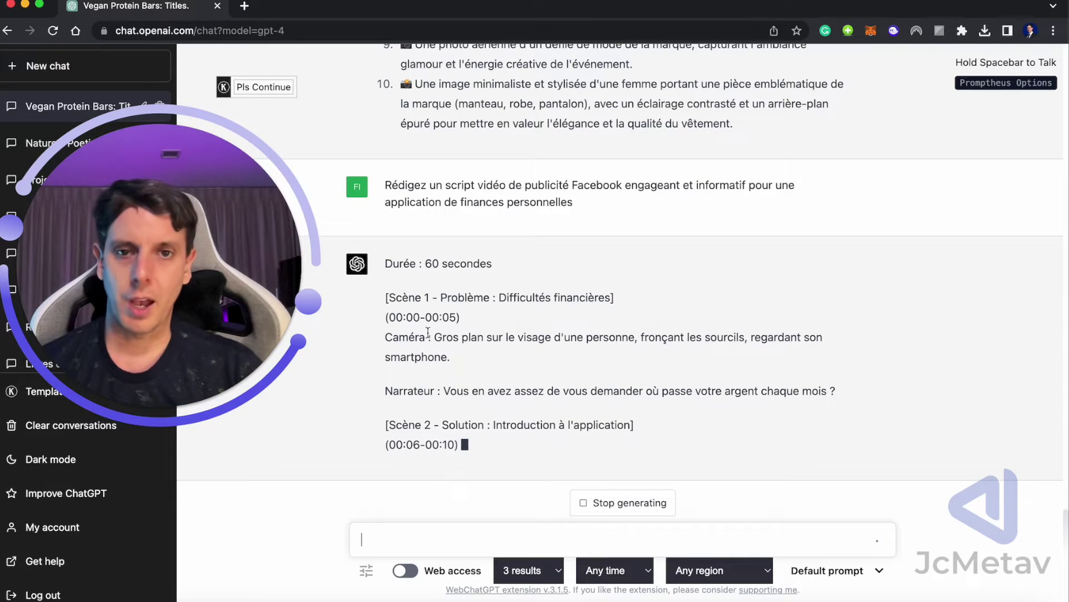
# Step: Read through the first scenes of the video script, highlighting the scene 1 title, timing and narrator line
pyautogui.moveTo(386, 297); pyautogui.dragTo(460, 298)
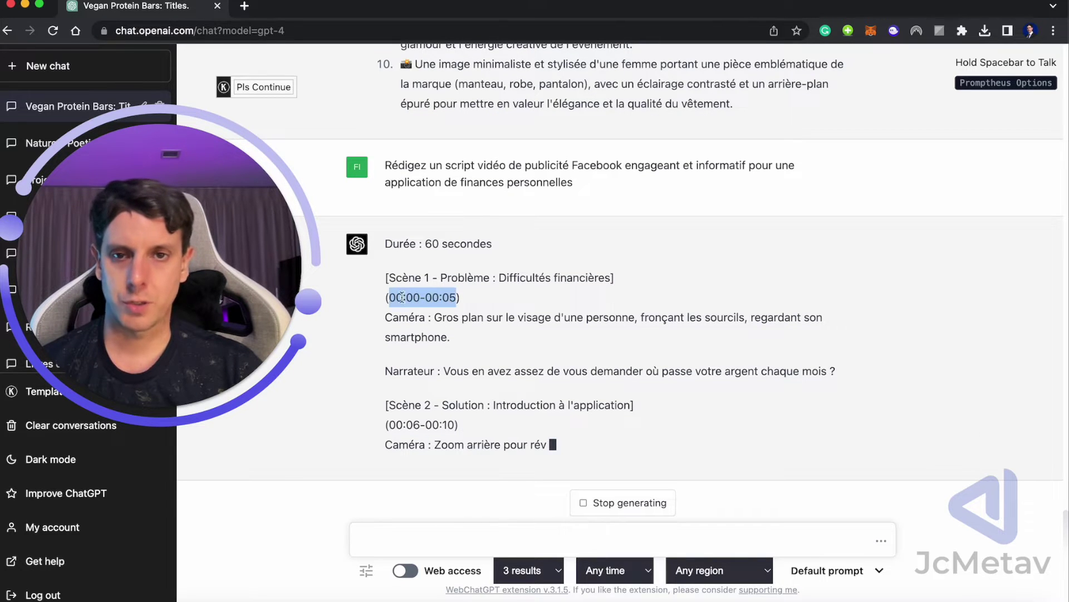
pyautogui.click(400, 316)
pyautogui.moveTo(389, 278); pyautogui.dragTo(611, 277)
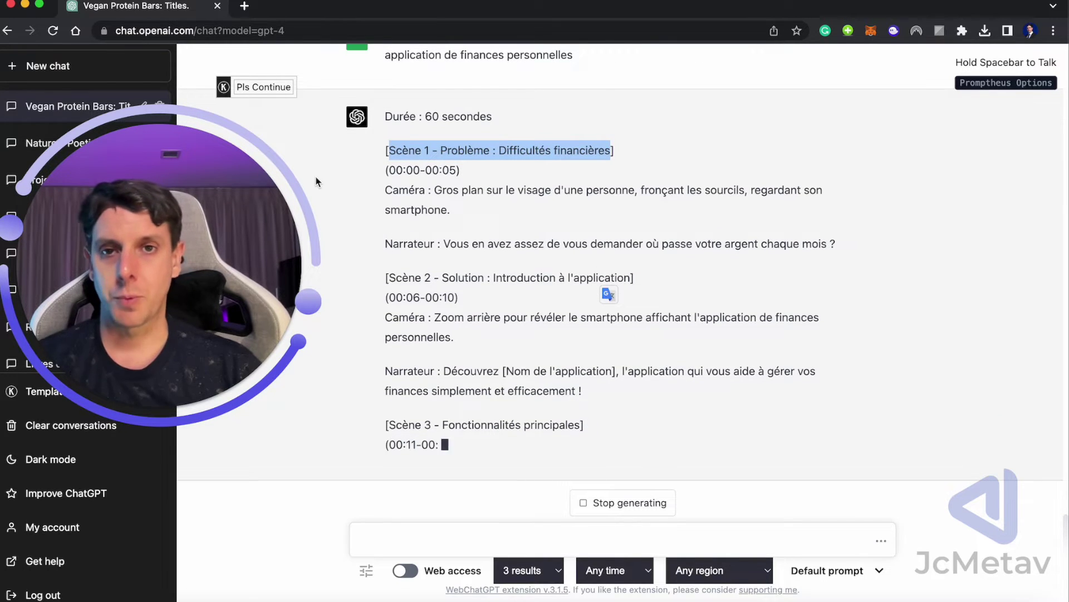
pyautogui.click(444, 160)
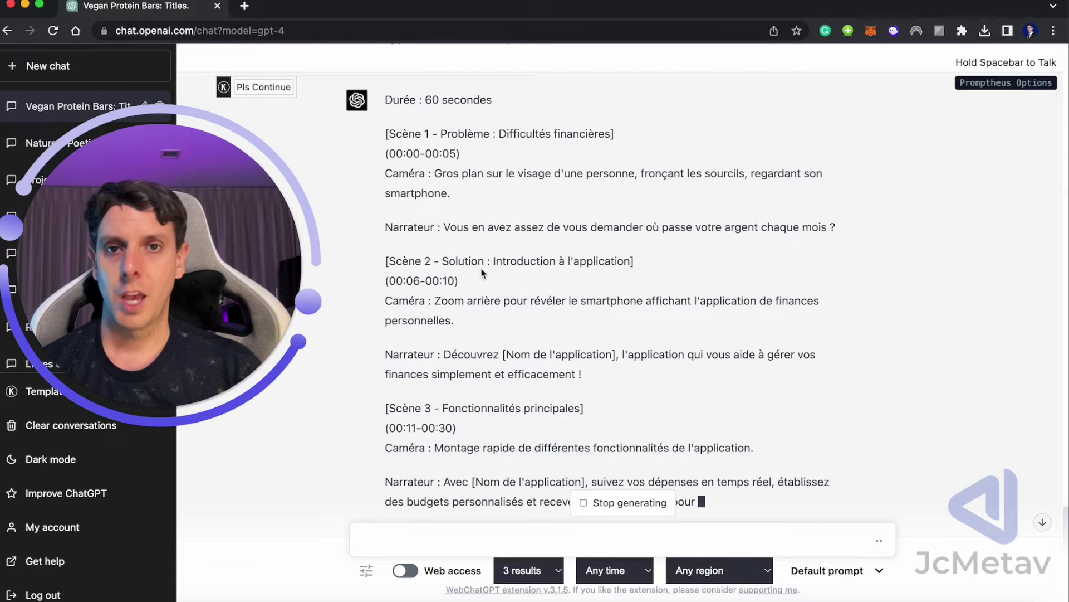
pyautogui.scroll(3, 432, 193)
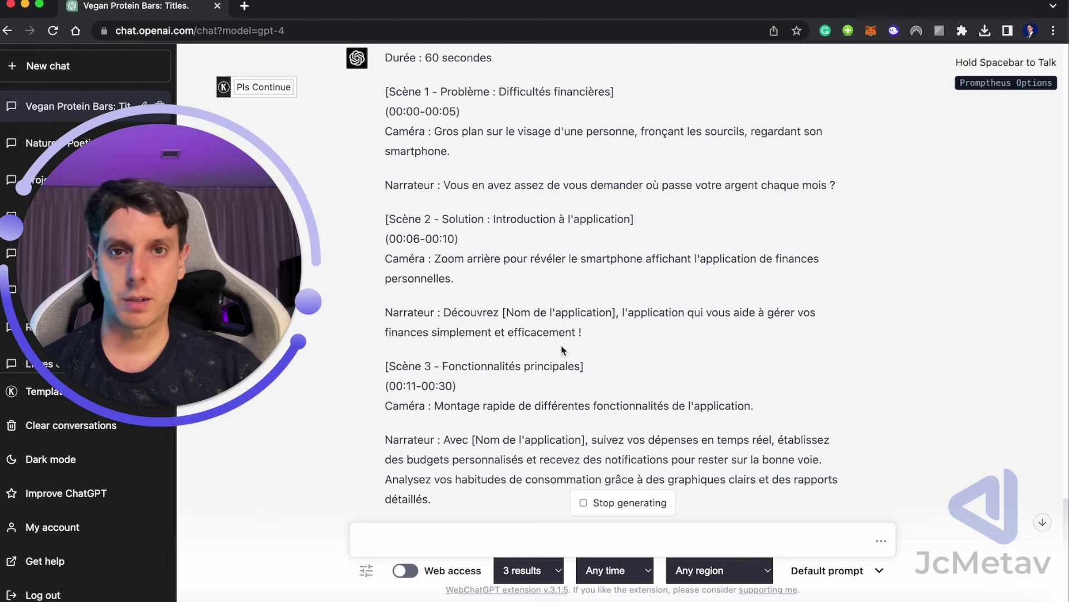
pyautogui.moveTo(444, 185); pyautogui.dragTo(845, 186)
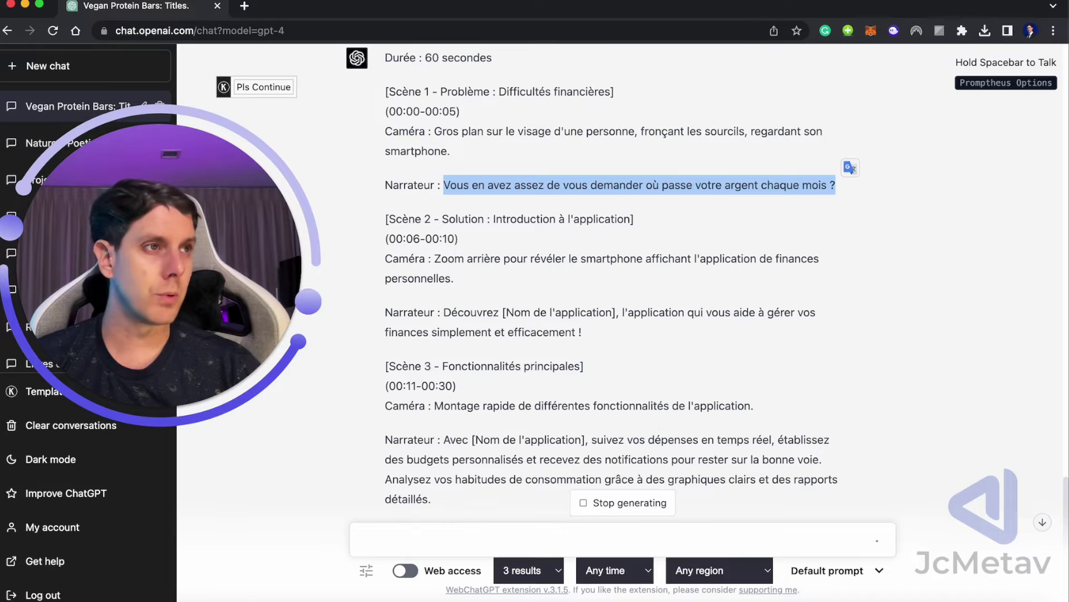
pyautogui.press('super+Tab')
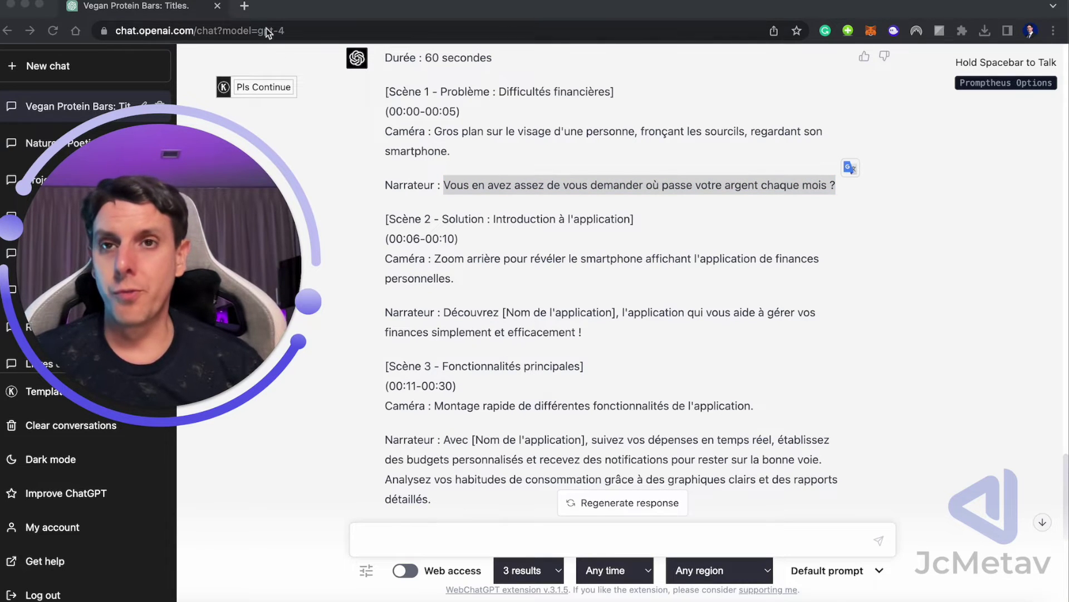
pyautogui.press('super+Tab')
pyautogui.moveTo(450, 184); pyautogui.dragTo(829, 185)
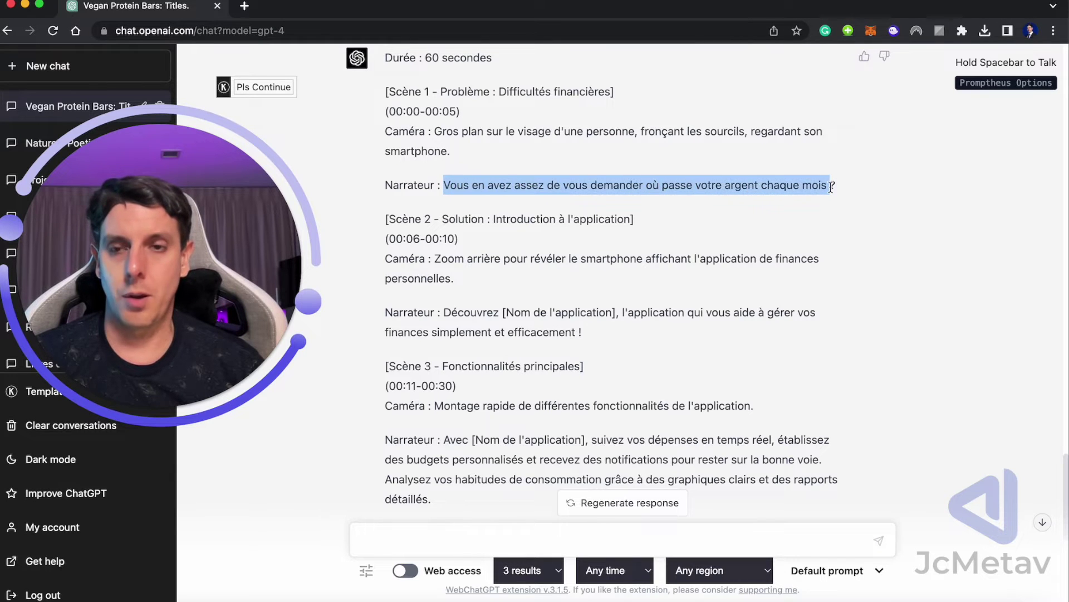
# Step: Search Google for "elevenlabds" in a new browser tab and open the ElevenLabs text-to-speech website
pyautogui.click(244, 6)
pyautogui.write('el')
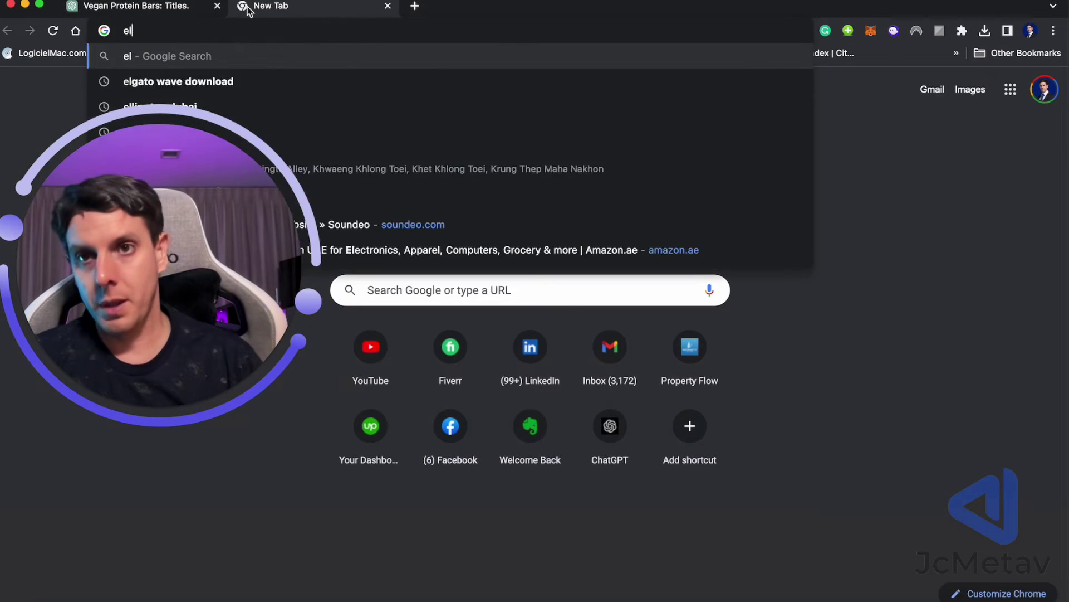
pyautogui.write('evenlabds')
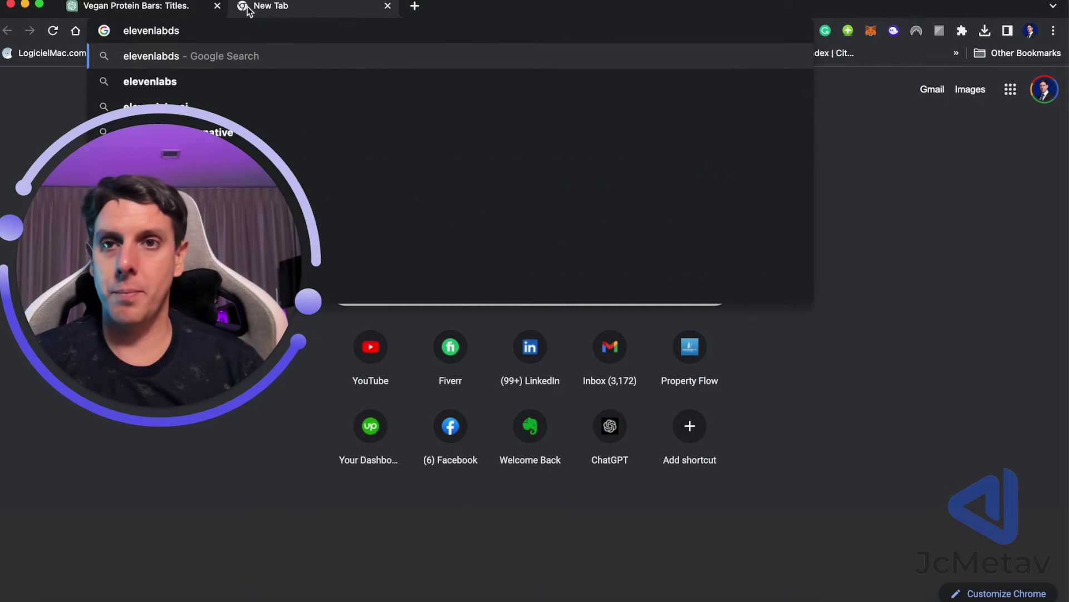
pyautogui.press('Return')
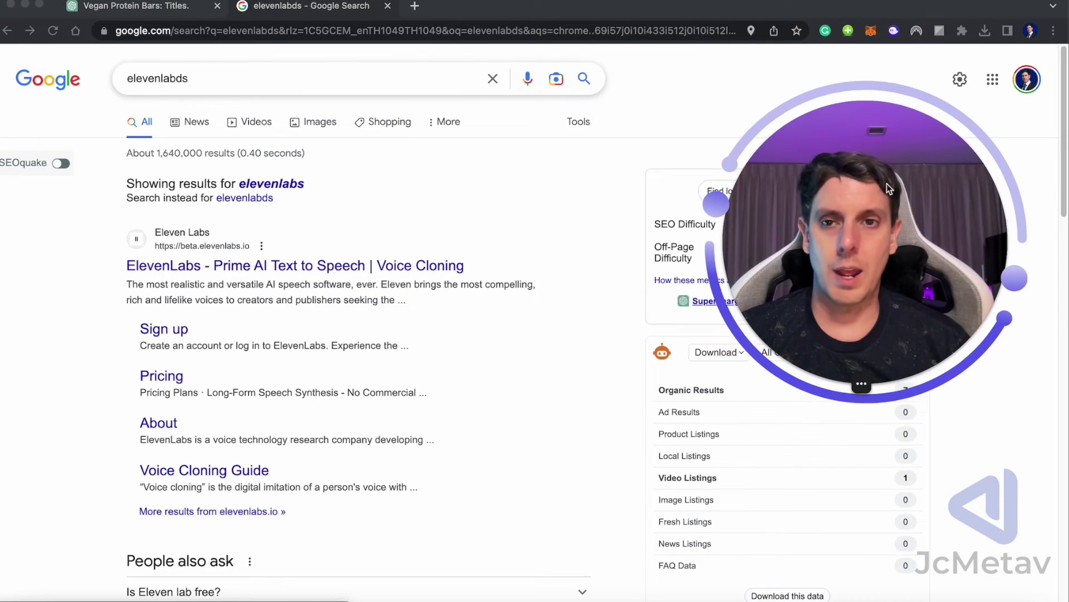
pyautogui.click(198, 271)
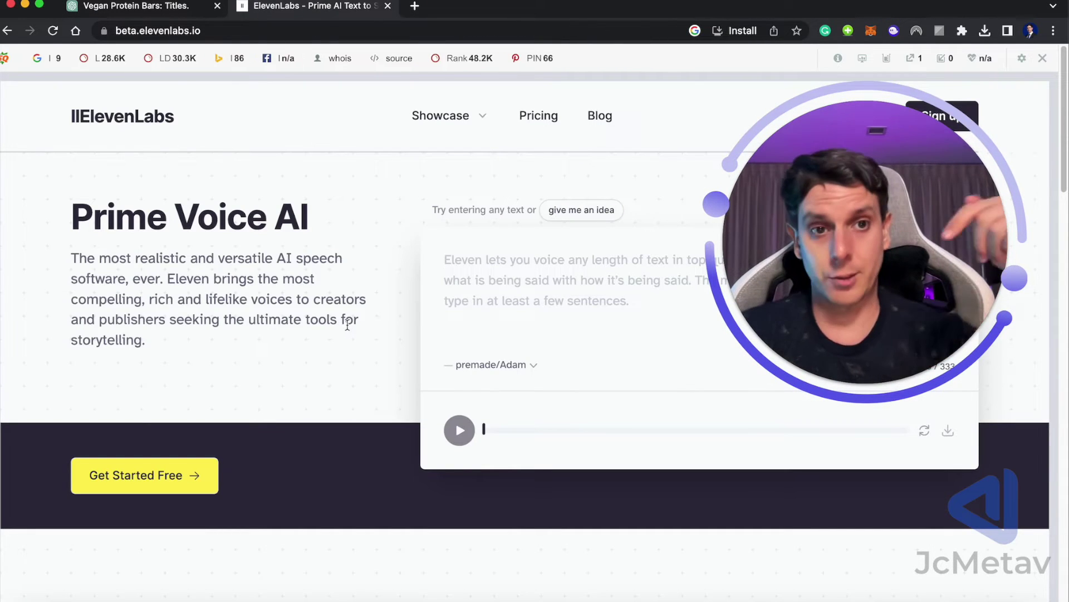
pyautogui.click(473, 328)
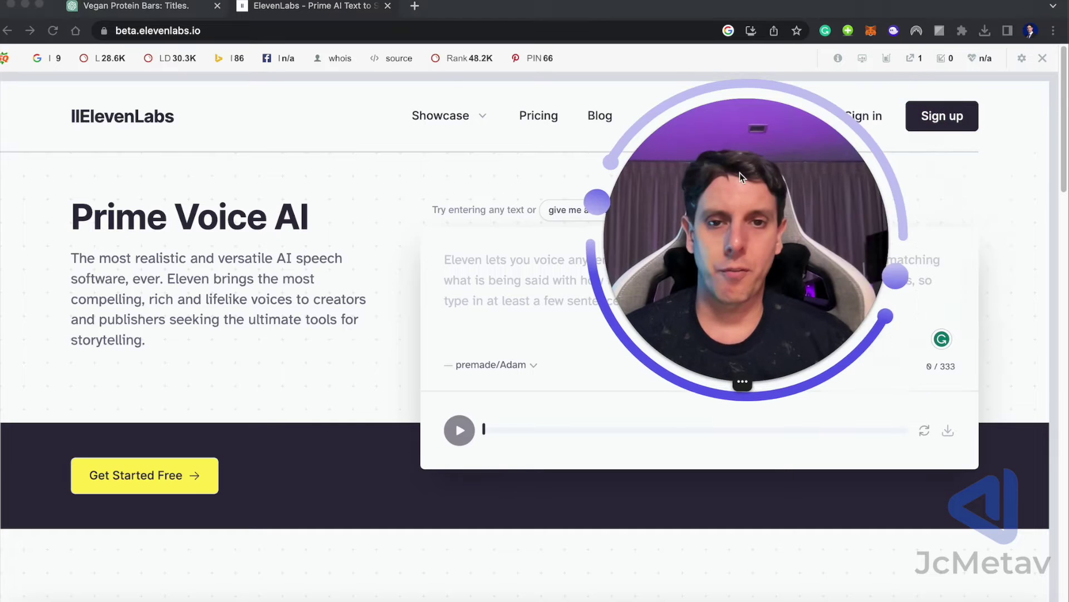
pyautogui.click(470, 439)
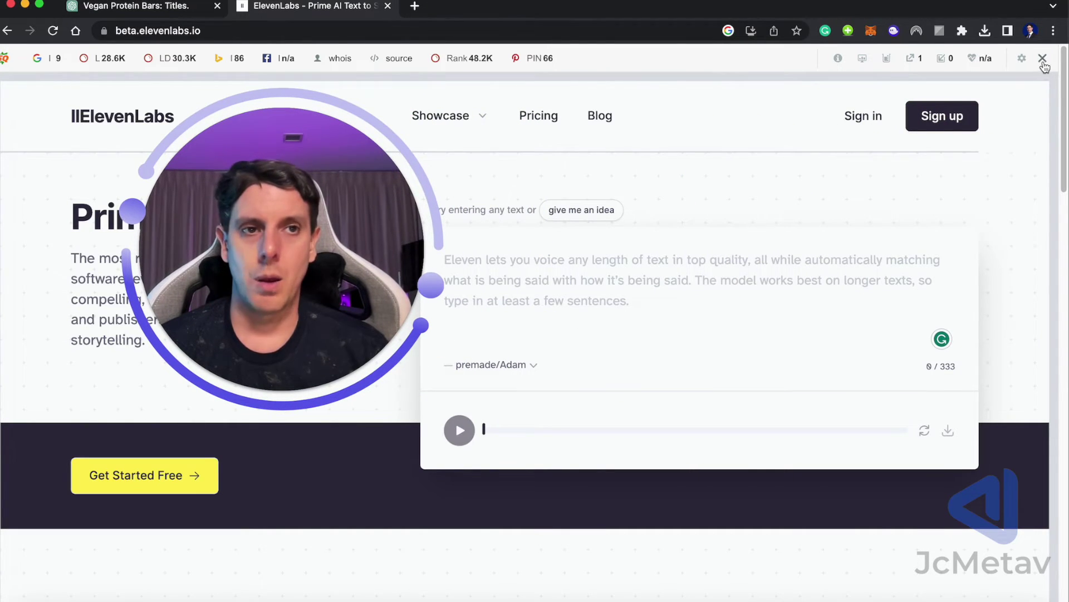
# Step: Open the ElevenLabs pricing page and examine the subscription plans, their included features, the price estimator and the common questions
pyautogui.click(548, 117)
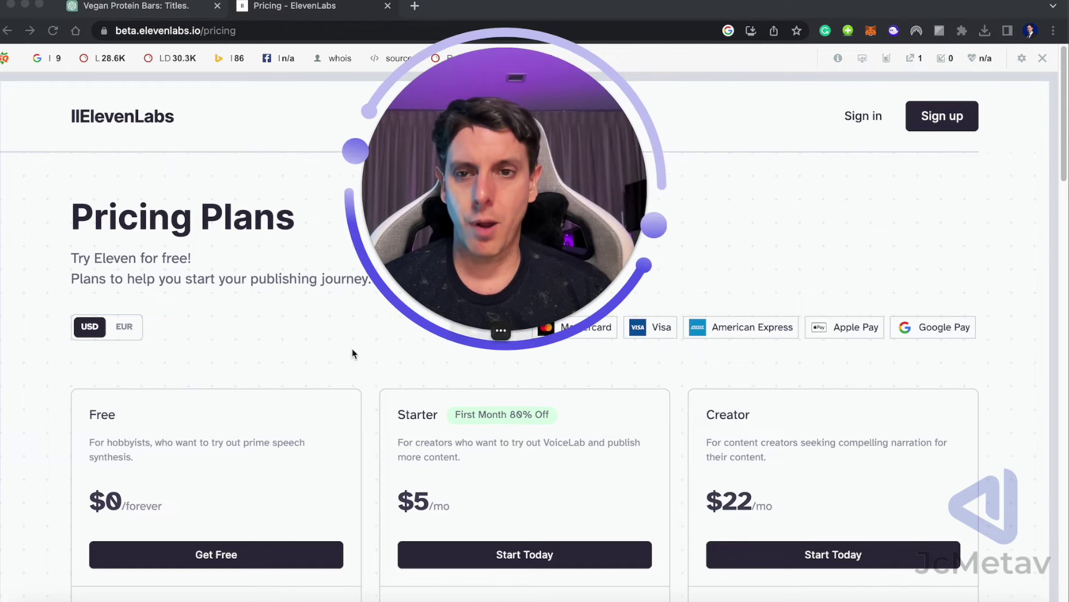
pyautogui.scroll(-3, 264, 466)
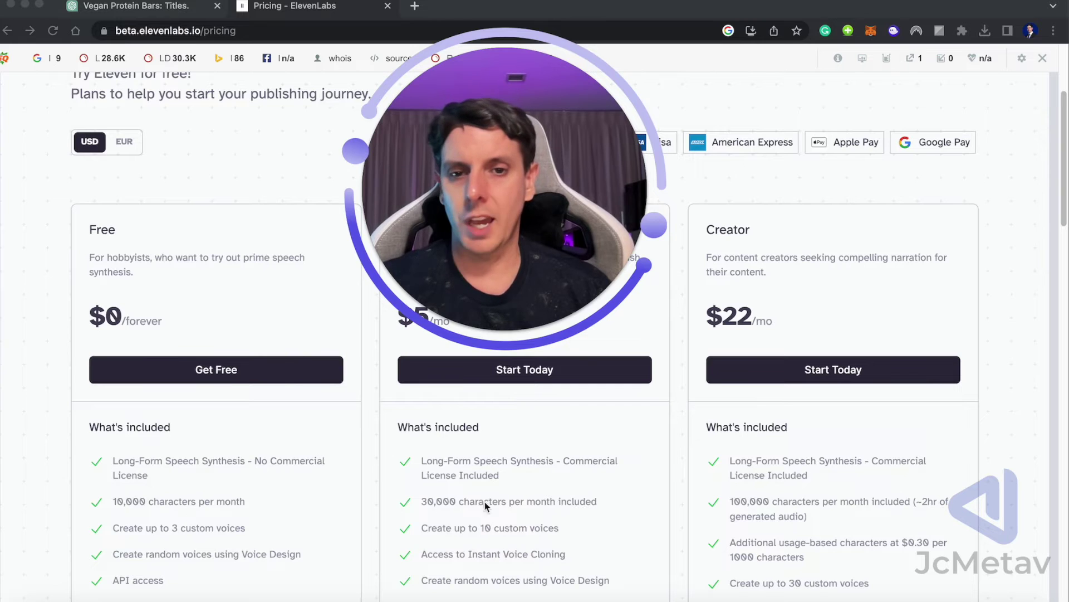
pyautogui.moveTo(488, 210); pyautogui.dragTo(151, 156)
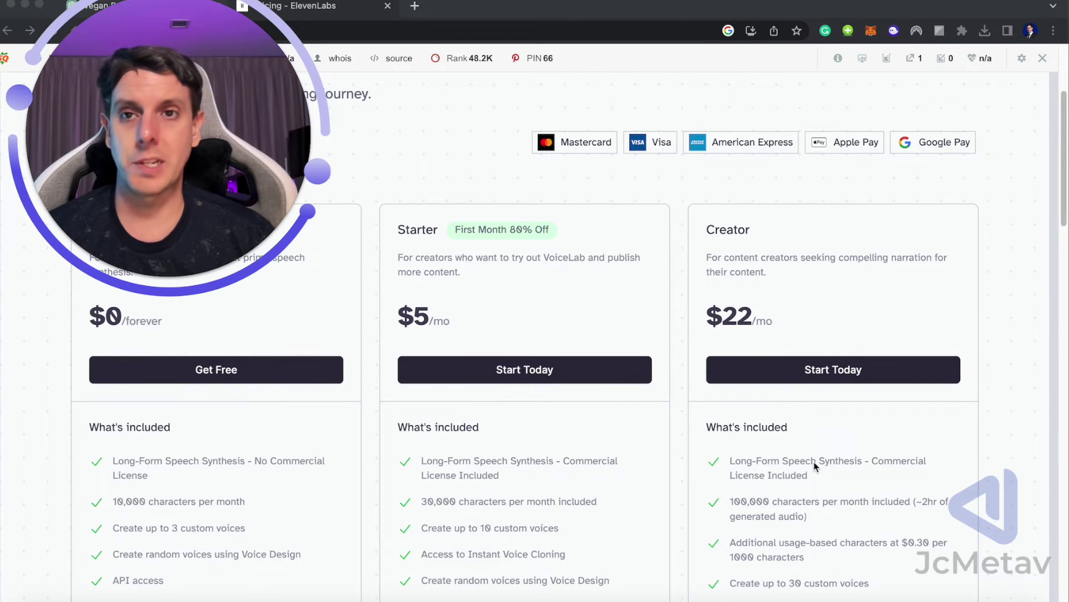
pyautogui.scroll(-7, 831, 451)
pyautogui.scroll(-8, 832, 454)
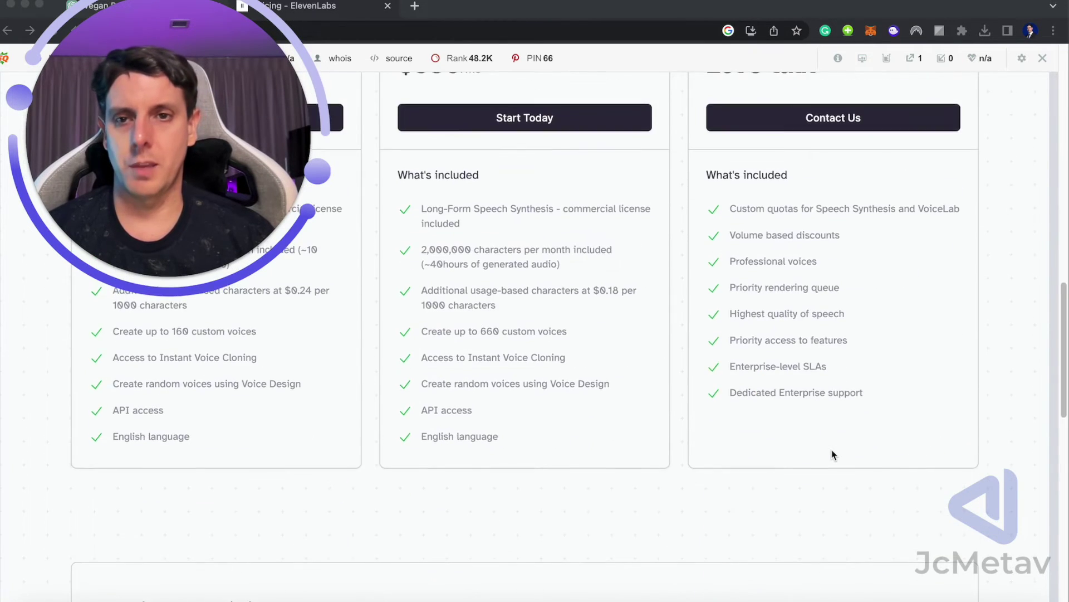
pyautogui.scroll(4, 827, 453)
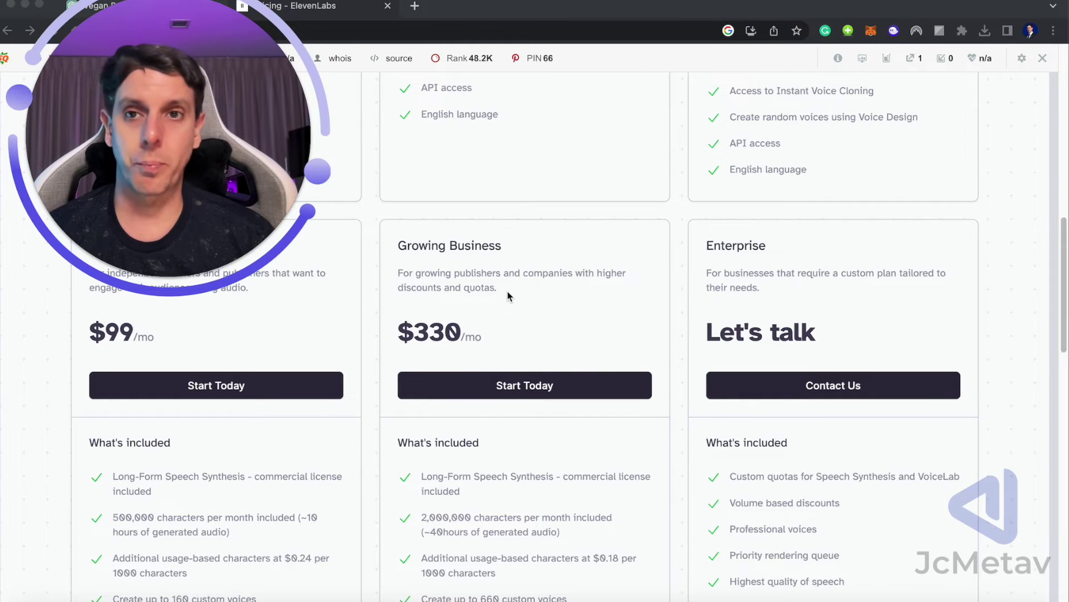
pyautogui.scroll(-7, 507, 291)
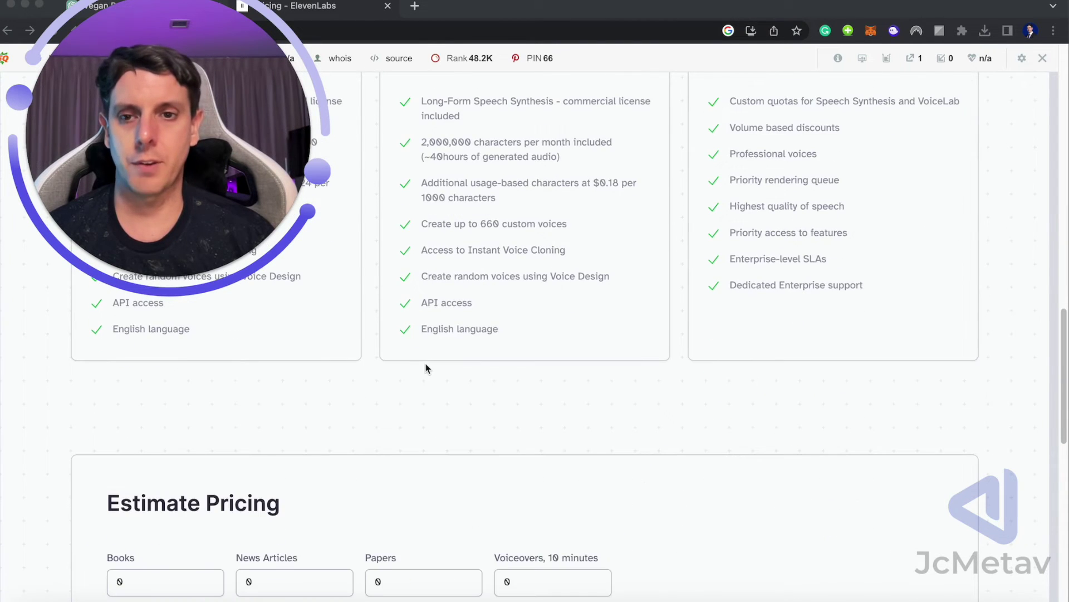
pyautogui.scroll(-10, 426, 362)
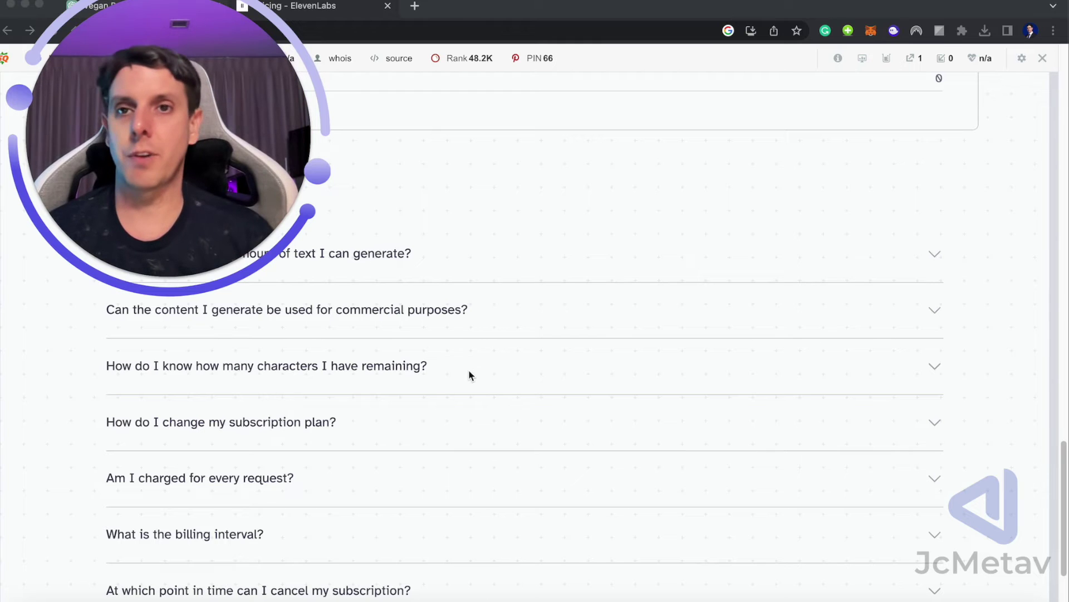
pyautogui.scroll(20, 462, 345)
pyautogui.moveTo(222, 125); pyautogui.dragTo(927, 206)
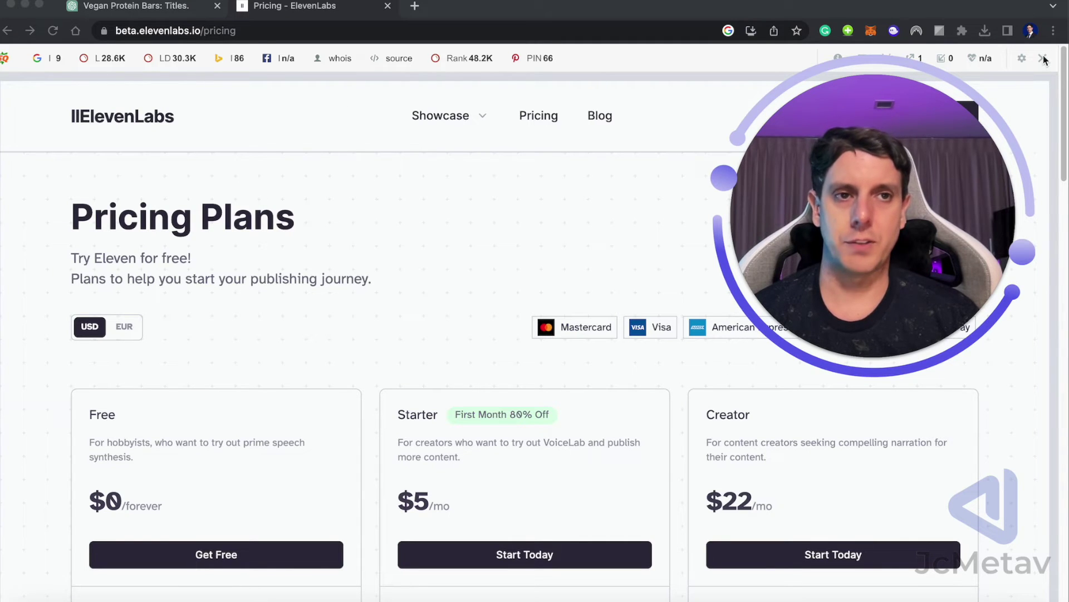
# Step: Return to the ChatGPT conversation and look over the remaining scenes of the personal finance app video script
pyautogui.click(129, 9)
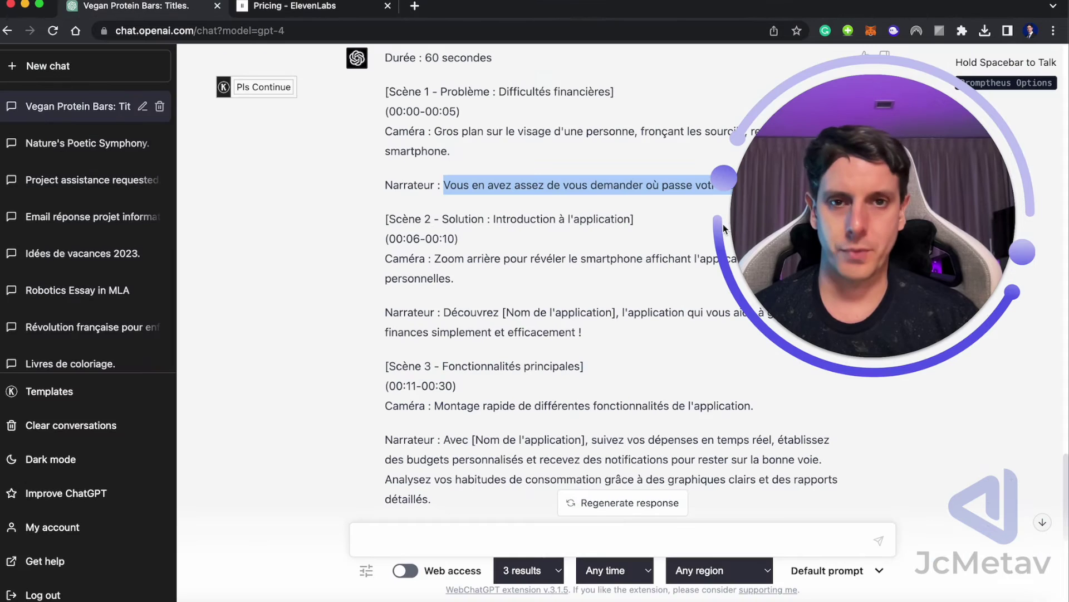
pyautogui.moveTo(723, 224); pyautogui.dragTo(143, 193)
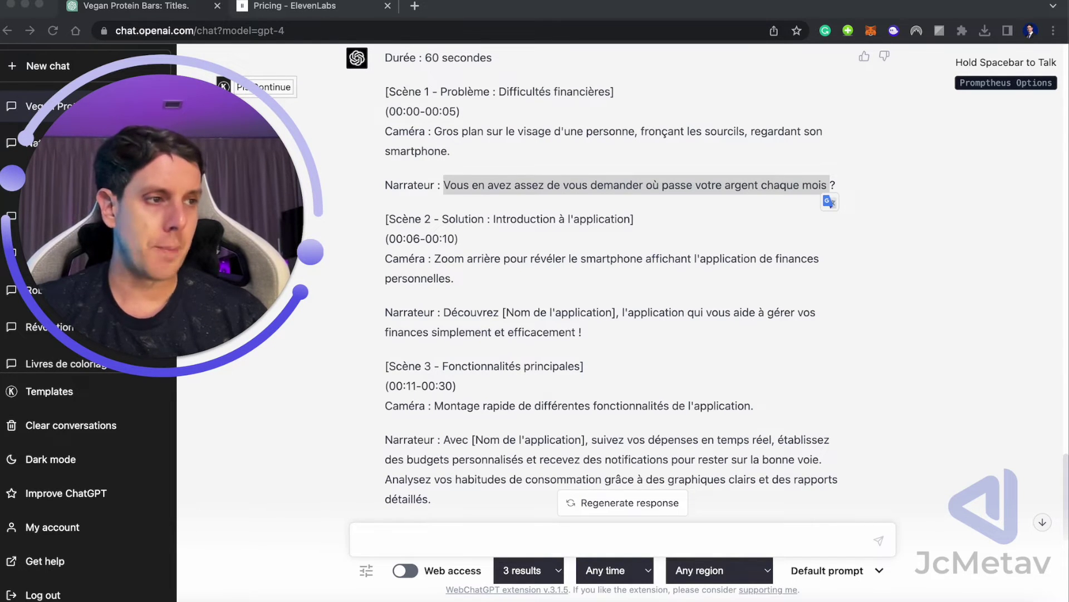
pyautogui.scroll(-9, 633, 318)
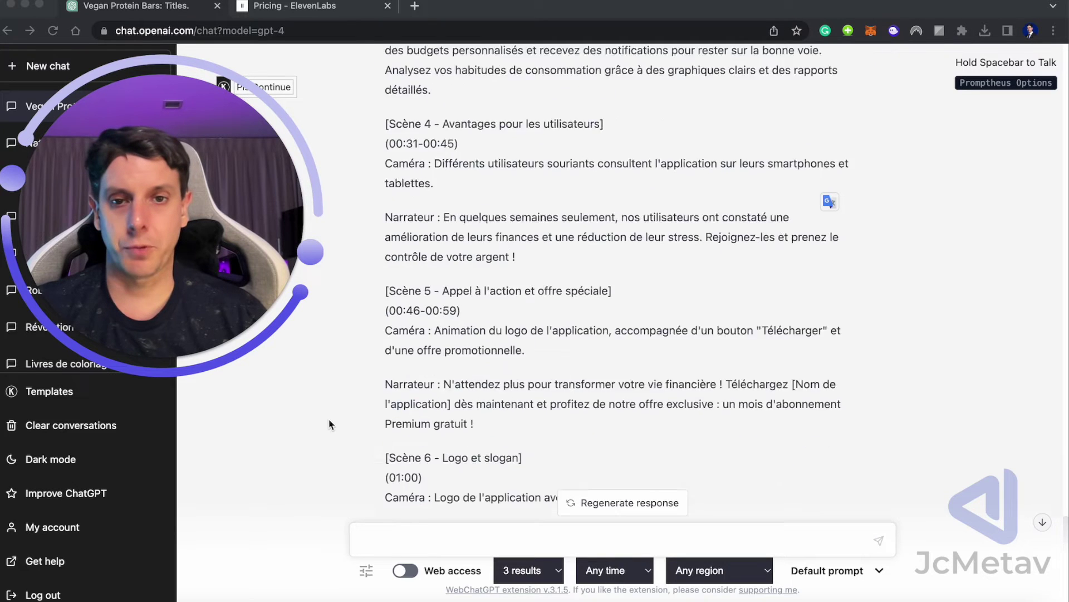
# Step: Send the prompt "Rédigez une liste de 4 images de carrousels publicitaires Facebook visuellement attrayantes et pertinentes pour la diffusion d'une marque de décoration intérieure"
pyautogui.click(419, 531)
pyautogui.write("Rédigez une liste de 10 images de carrousels publicitaires Facebook visuellement attrayantes et pertinentes pour la diffusion stable d'une marque de décoration intérieure")
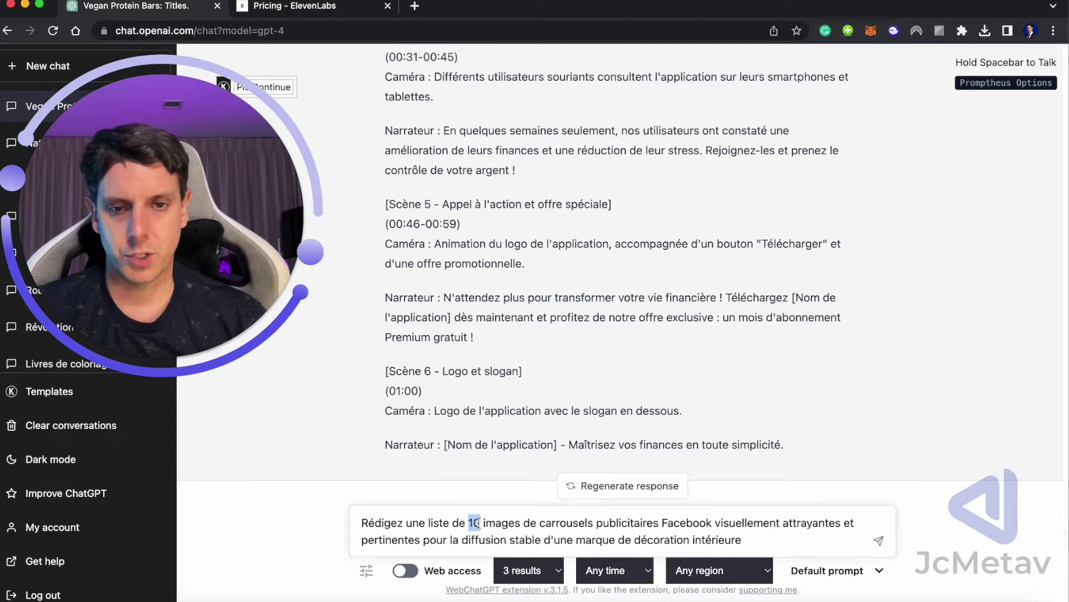
pyautogui.write('4')
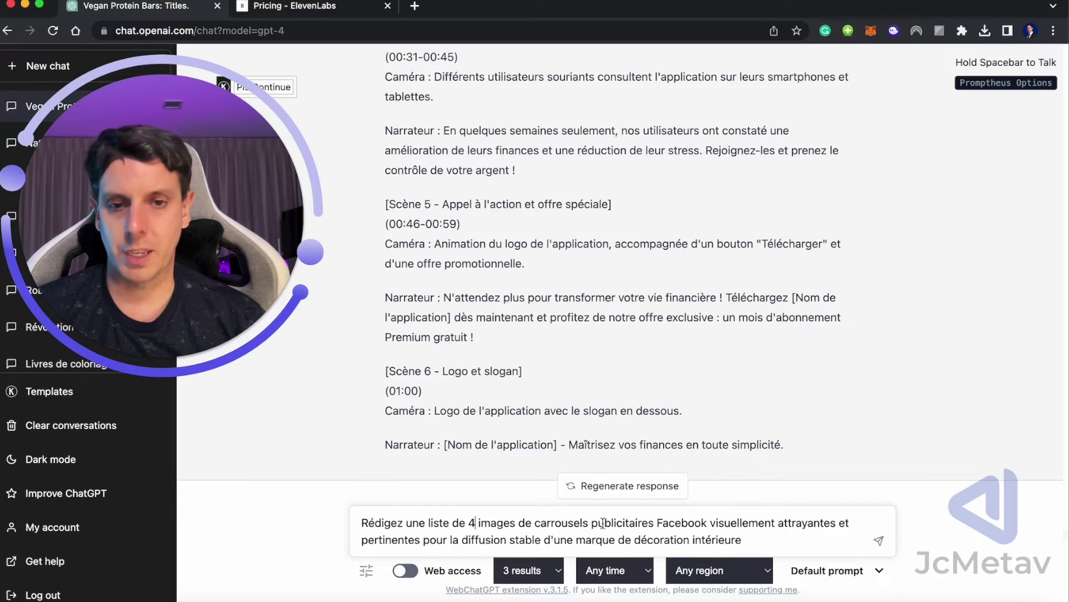
pyautogui.doubleClick(523, 539)
pyautogui.press('BackSpace')
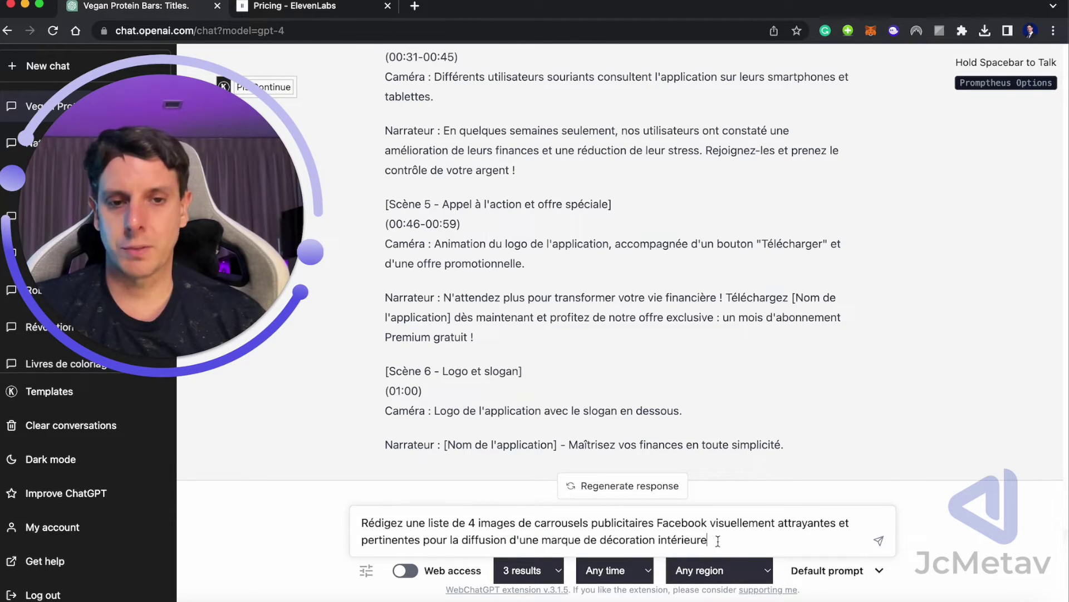
pyautogui.press('super+a')
pyautogui.press('Return')
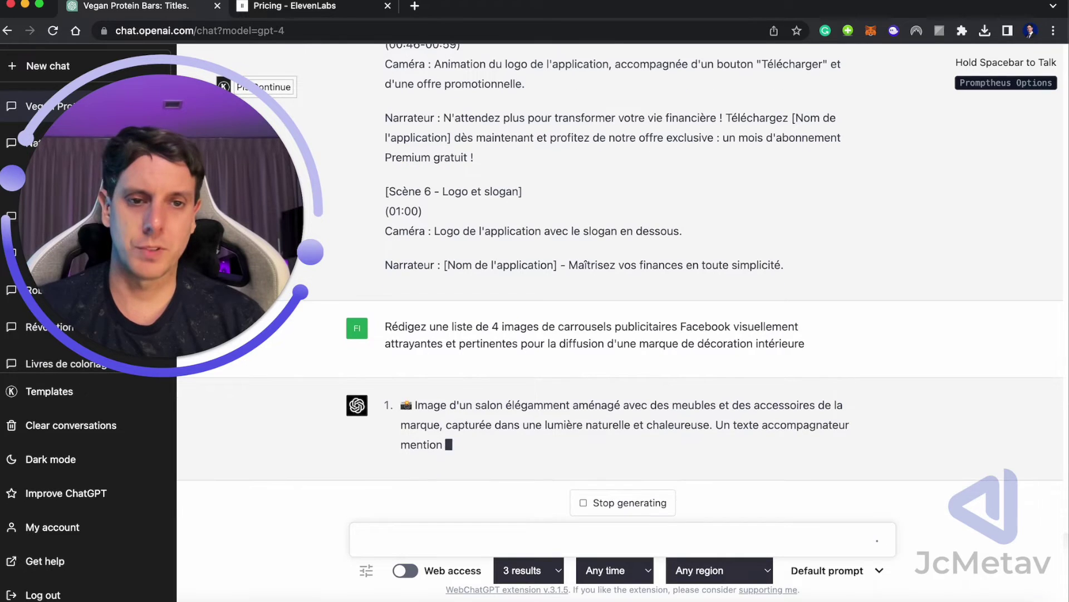
# Step: Copy the living-room image description from the first carousel idea and switch to the Midjourney Bot conversation in Discord
pyautogui.moveTo(401, 405); pyautogui.dragTo(710, 371)
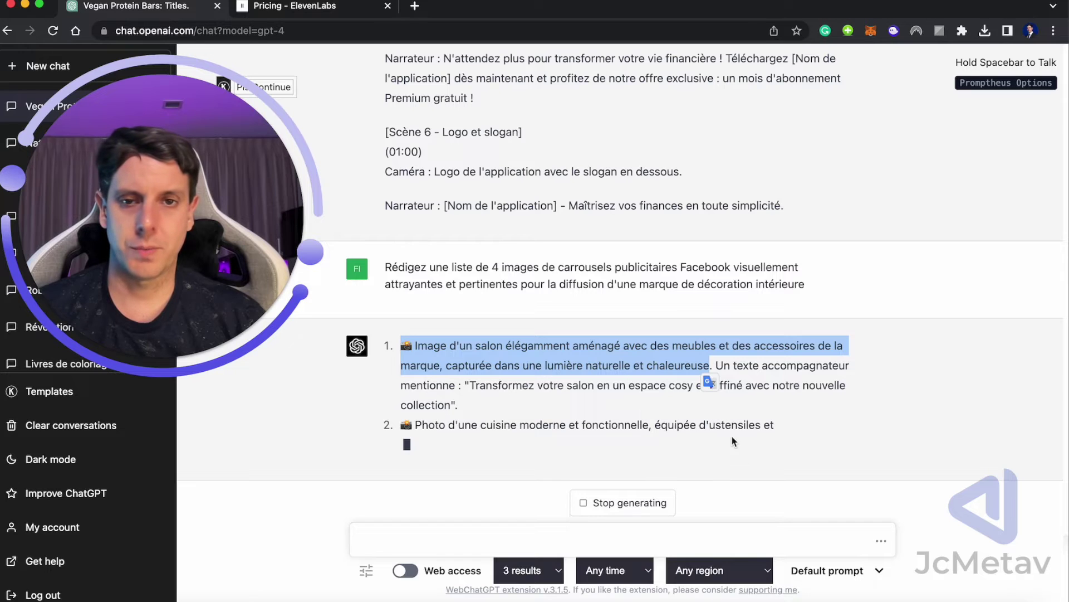
pyautogui.click(467, 363)
pyautogui.moveTo(461, 326); pyautogui.dragTo(709, 348)
pyautogui.press('super+c')
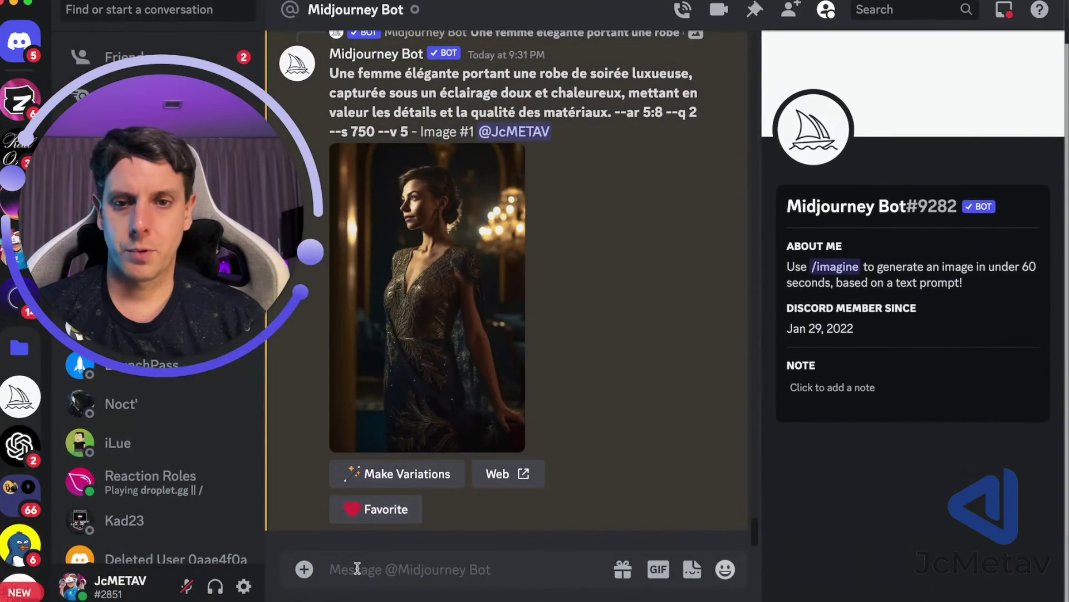
# Step: Run the /imagine command with the prompt "un salon élégamment aménagé avec des meubles et des accessoires de la marque, capturée dans une lumière naturelle et chaleureuse"
pyautogui.click(356, 567)
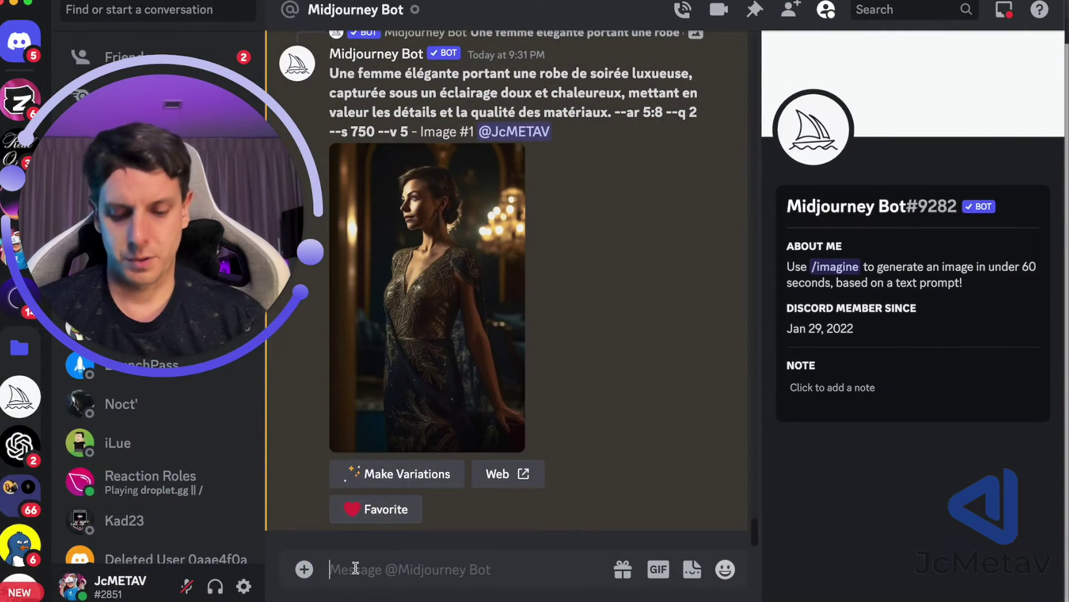
pyautogui.write('/imagin')
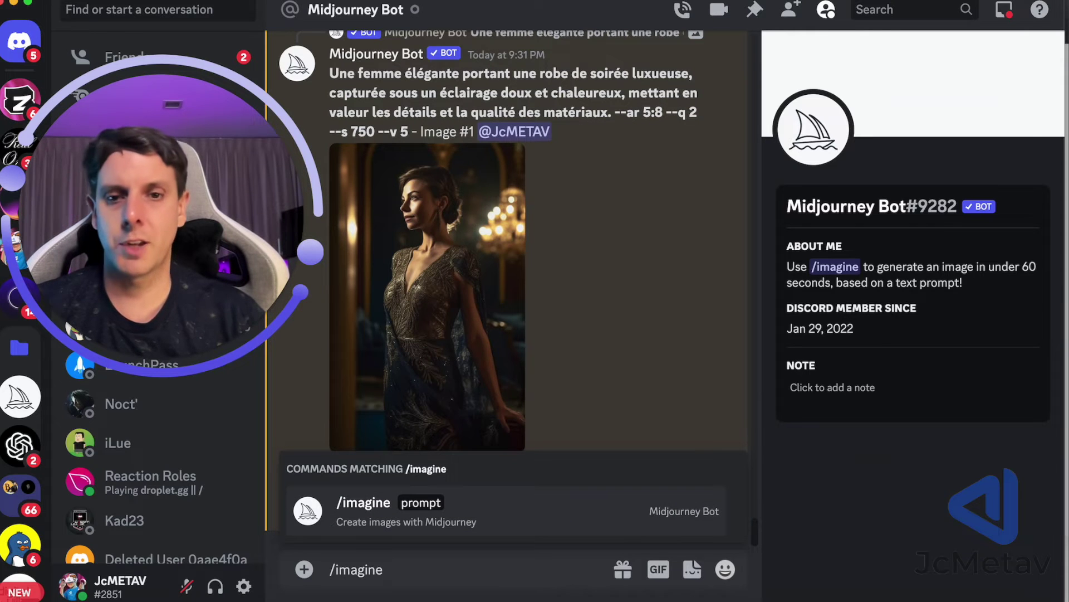
pyautogui.write('e')
pyautogui.press('Tab')
pyautogui.press('super+v')
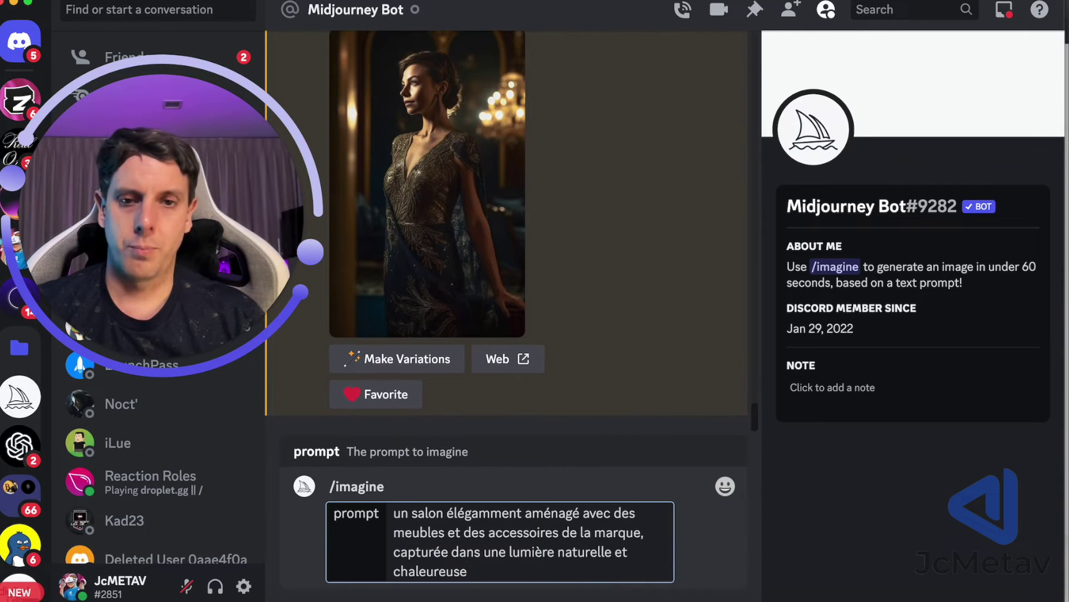
pyautogui.press('super+a')
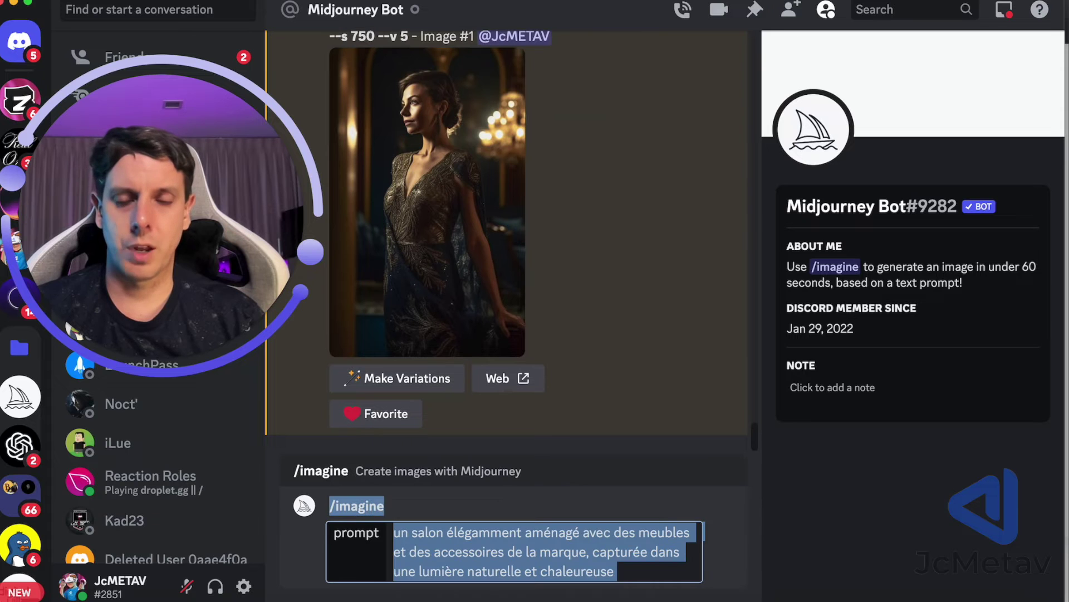
pyautogui.click(471, 519)
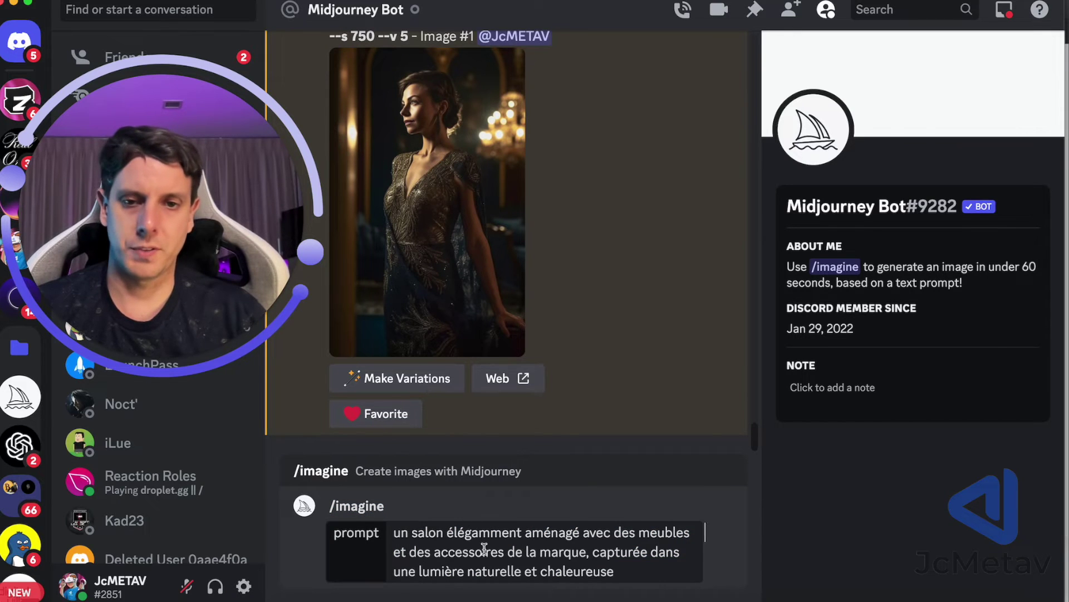
pyautogui.press('super+a')
pyautogui.press('Return')
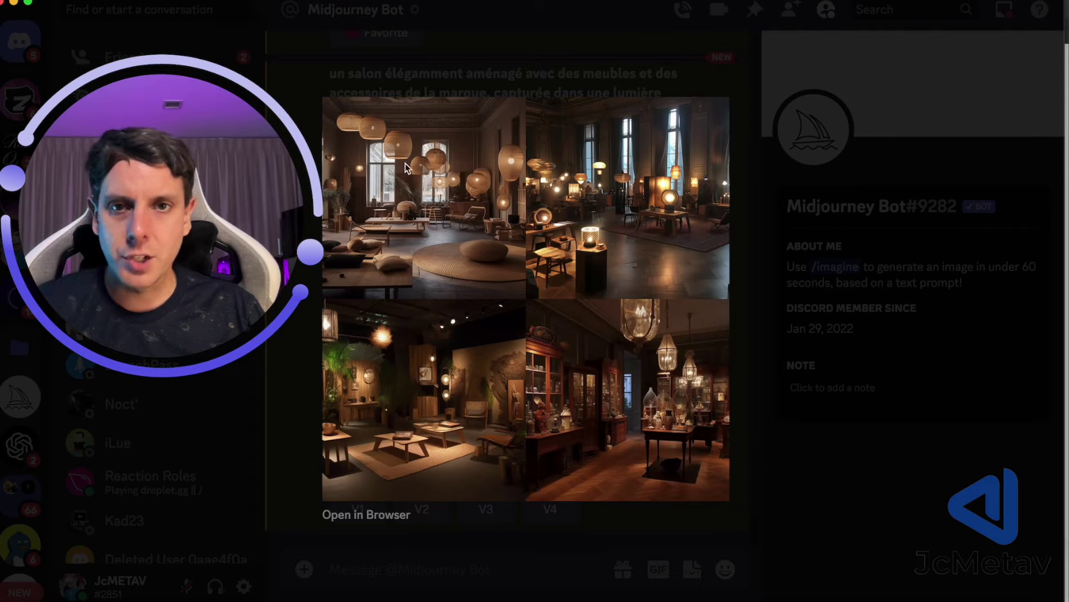
# Step: Close the preview of the living-room image grid, upscale its first image and open the upscaled result
pyautogui.press('Escape')
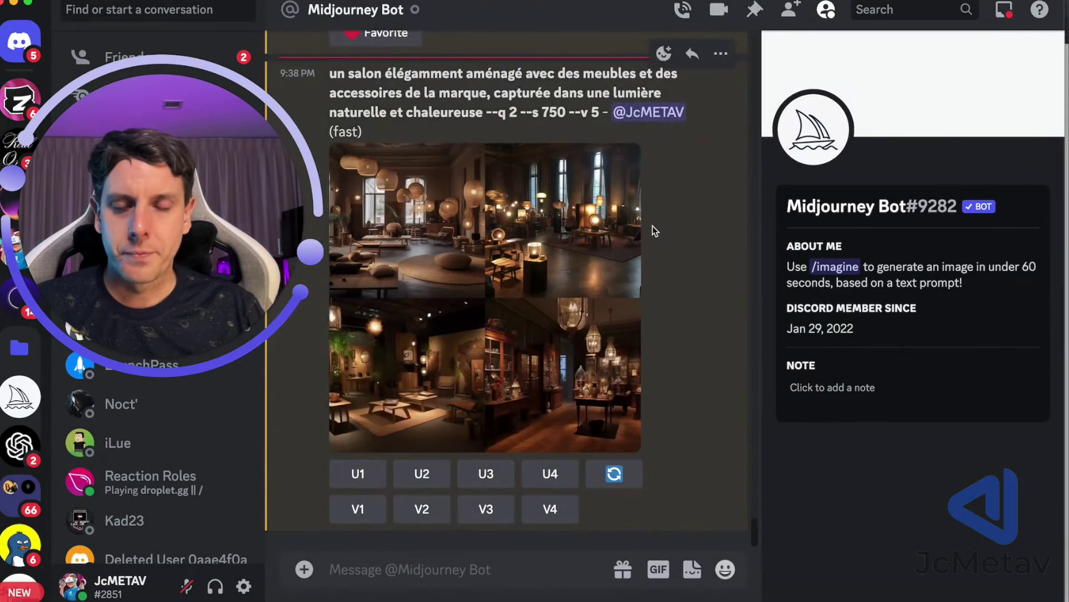
pyautogui.click(358, 474)
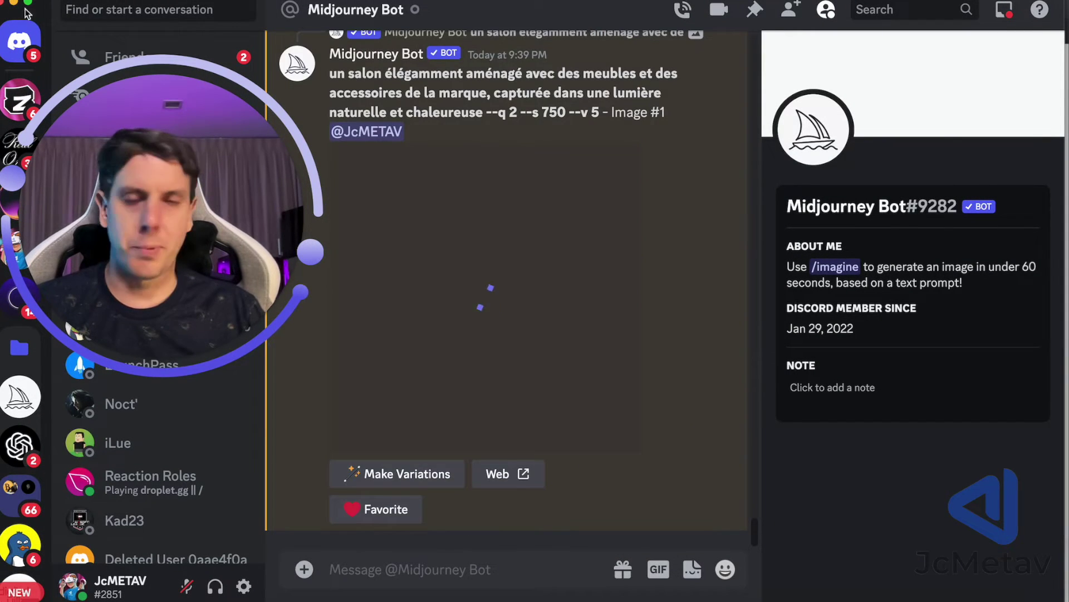
pyautogui.click(553, 316)
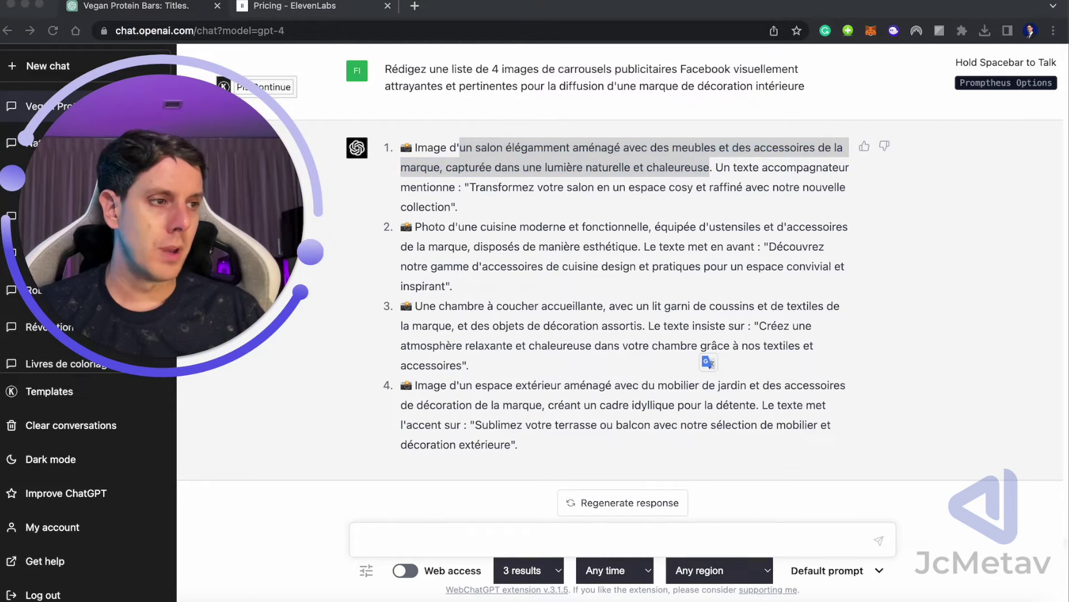
# Step: In ChatGPT, send the prompt "Rédigez une liste de 10 audiences publicitaires Facebook hautement ciblées et pertinentes pour une agence de voyage"
pyautogui.click(431, 544)
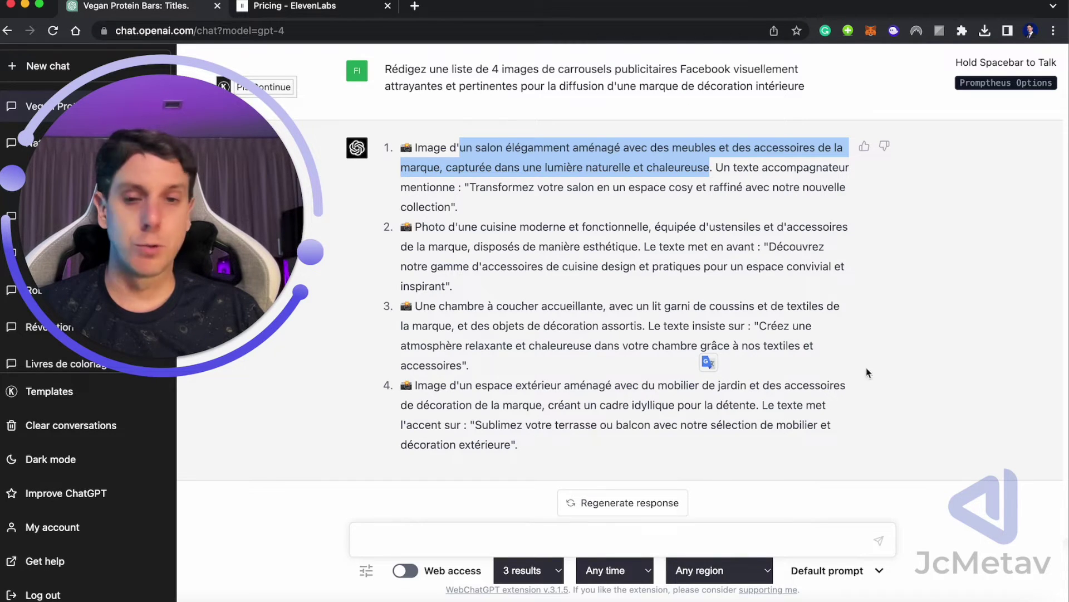
pyautogui.click(403, 539)
pyautogui.write('Rédigez une liste de 10 audiences publicitaires Facebook hautement ciblées et pertinentes pour une agence de voyage')
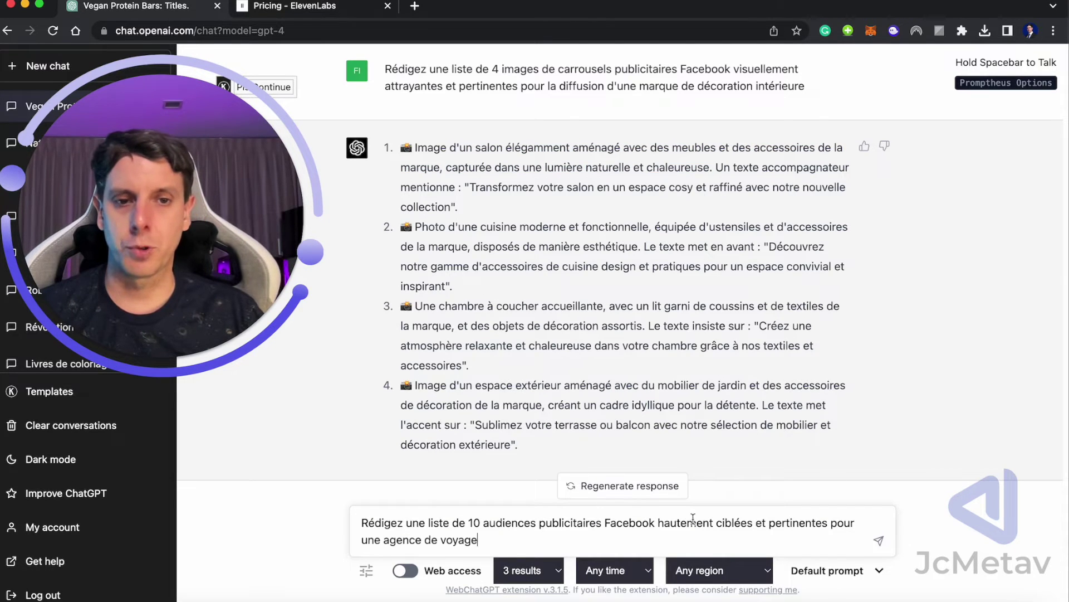
pyautogui.press('super+a')
pyautogui.press('Return')
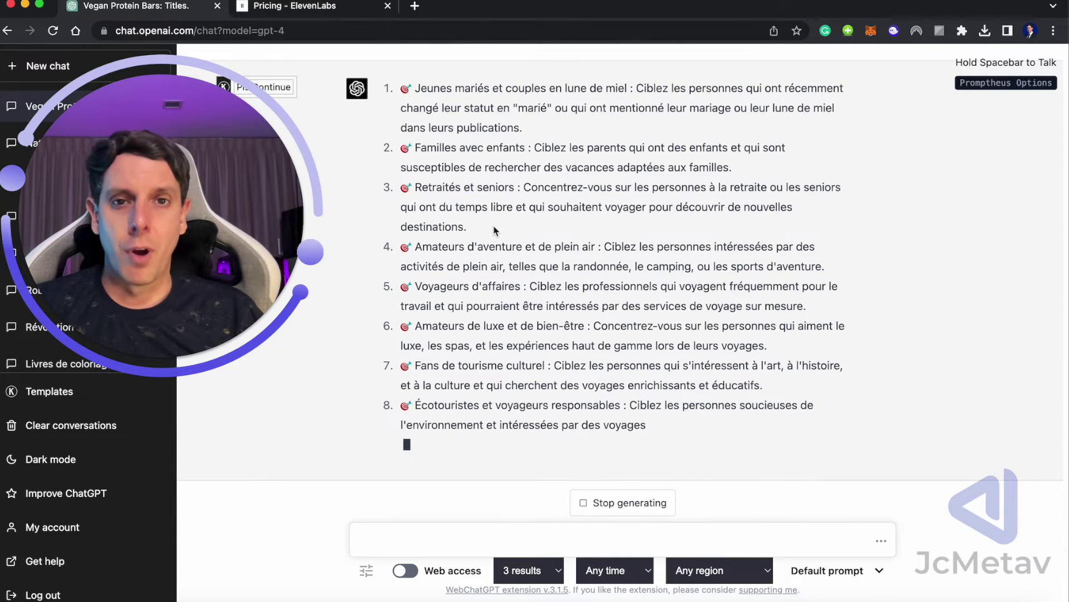
# Step: Look over the travel agency audience list, highlighting the business traveller, luxury and wellness, and cultural tourism segments
pyautogui.scroll(3, 494, 231)
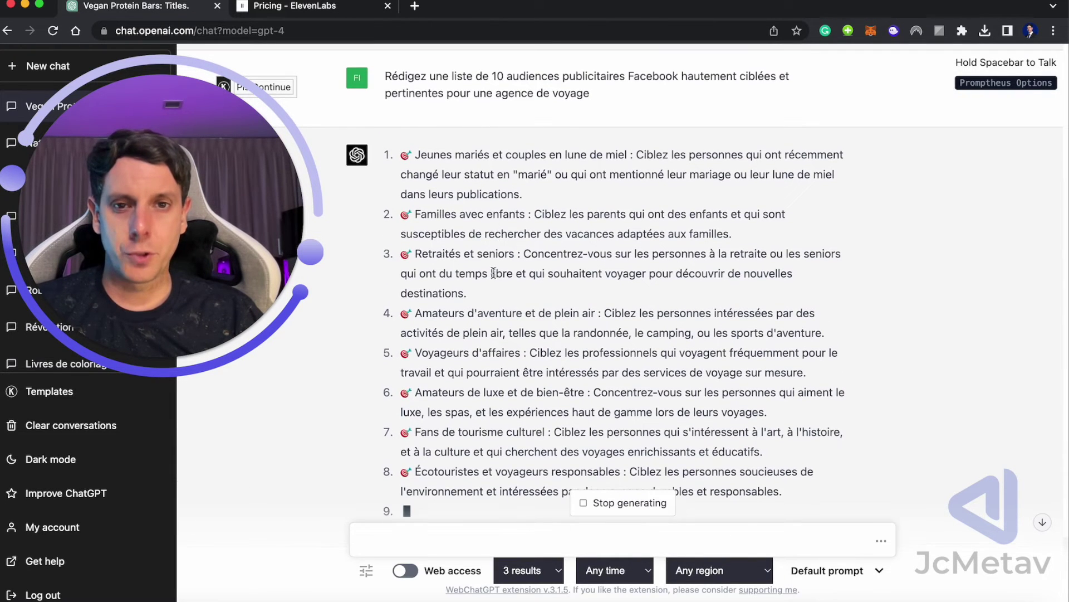
pyautogui.moveTo(429, 352); pyautogui.dragTo(481, 352)
pyautogui.moveTo(443, 392); pyautogui.dragTo(527, 392)
pyautogui.scroll(-1, 460, 410)
pyautogui.moveTo(442, 403); pyautogui.dragTo(511, 404)
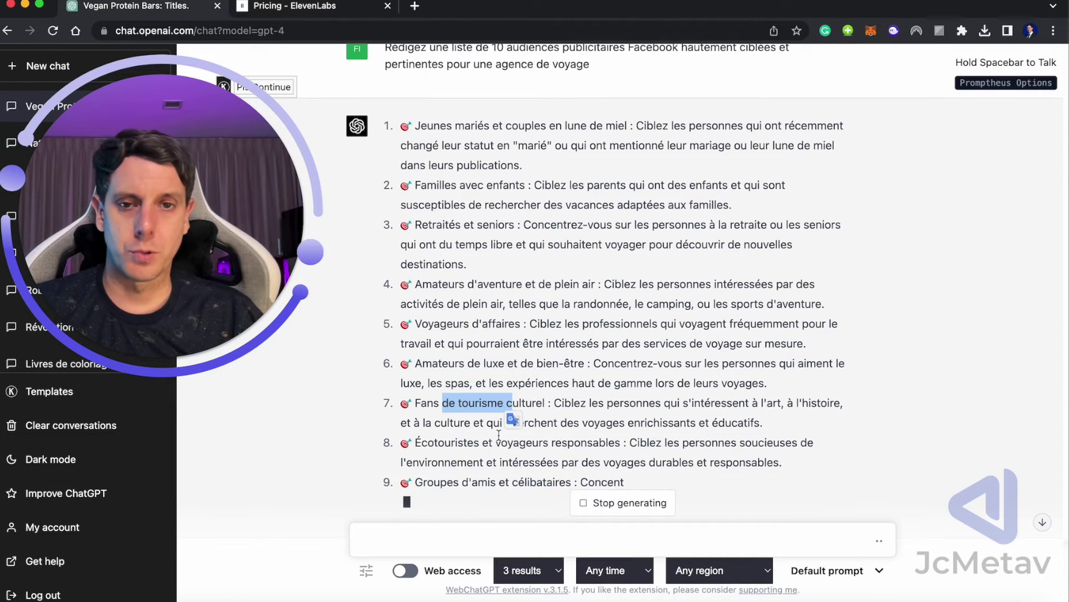
pyautogui.scroll(2, 520, 401)
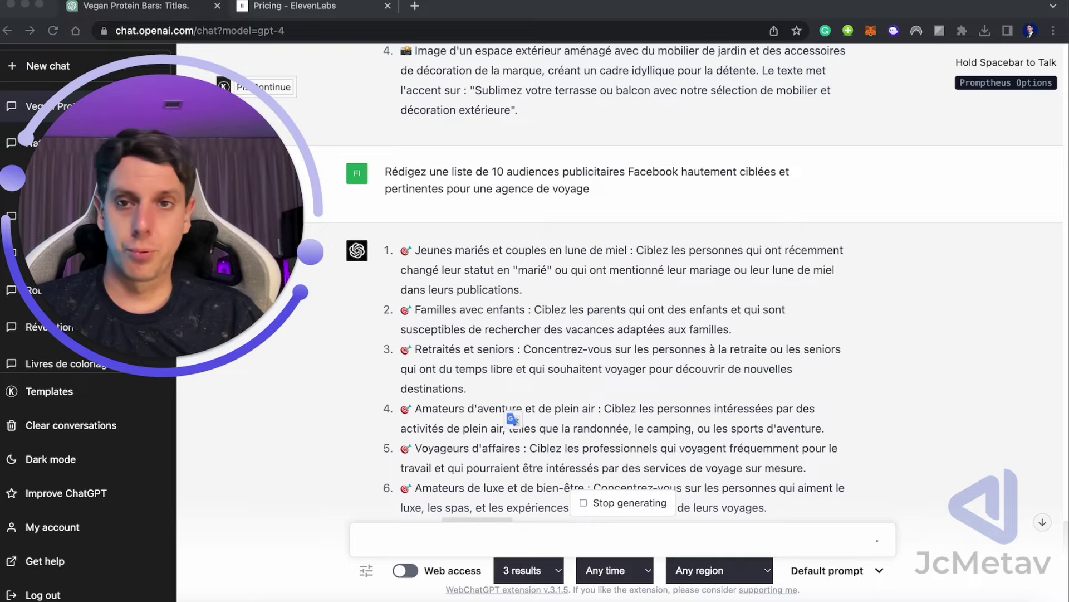
pyautogui.scroll(-4, 532, 381)
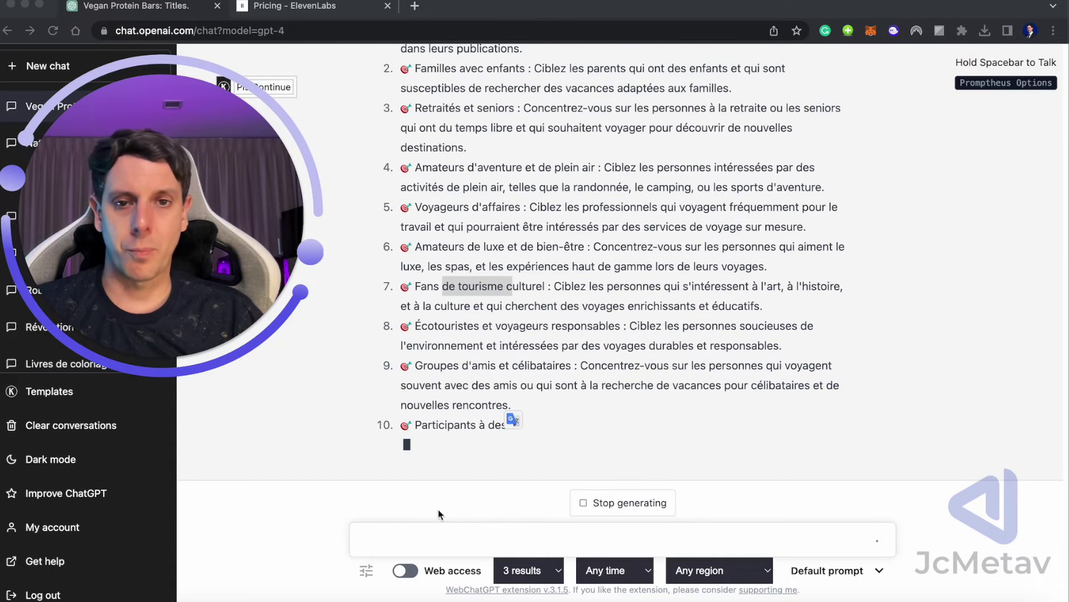
# Step: Send the prompt "Rédigez une liste de 10 placements publicitaires stratégiques et efficaces sur Facebook pour une entreprise de santé et de bien-être" and stop the response
pyautogui.click(413, 543)
pyautogui.click(412, 540)
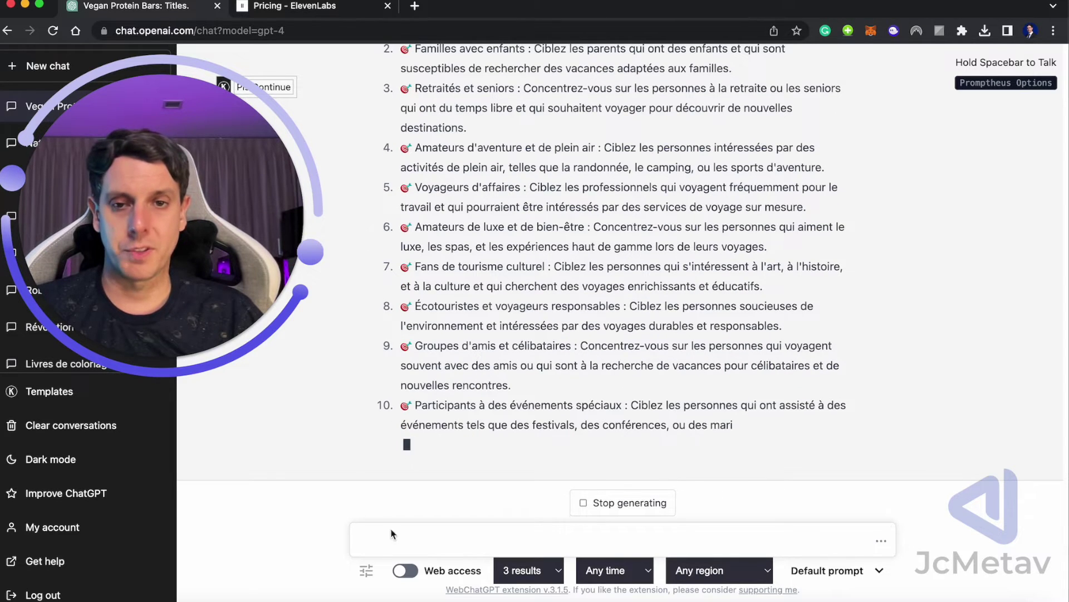
pyautogui.write('Rédigez une liste de 10 placements publicitaires stratégiques et efficaces sur Facebook pour une entreprise de santé et de bien-être')
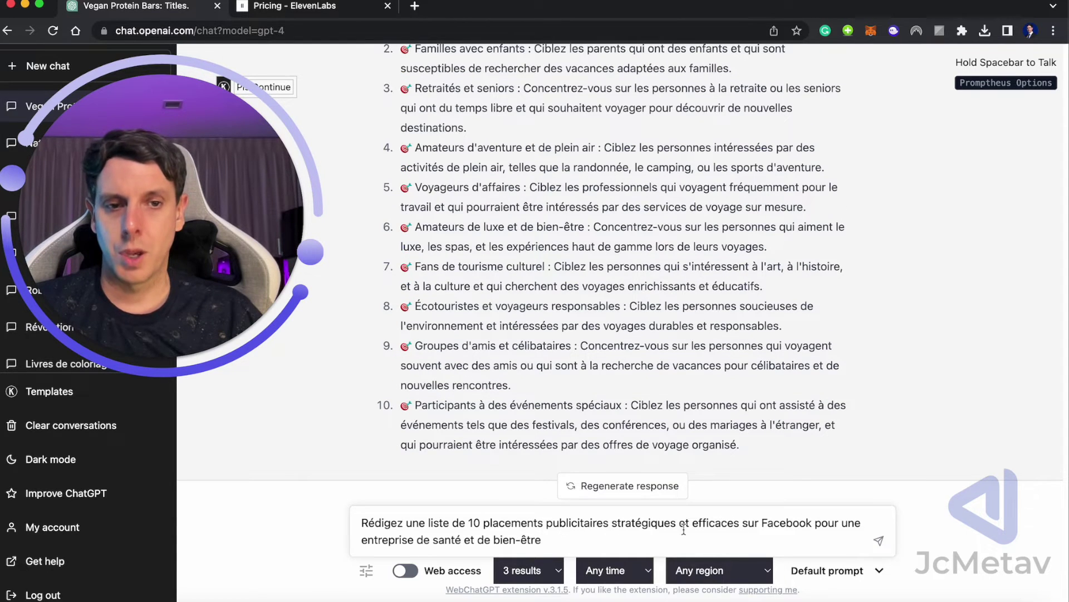
pyautogui.press('Return')
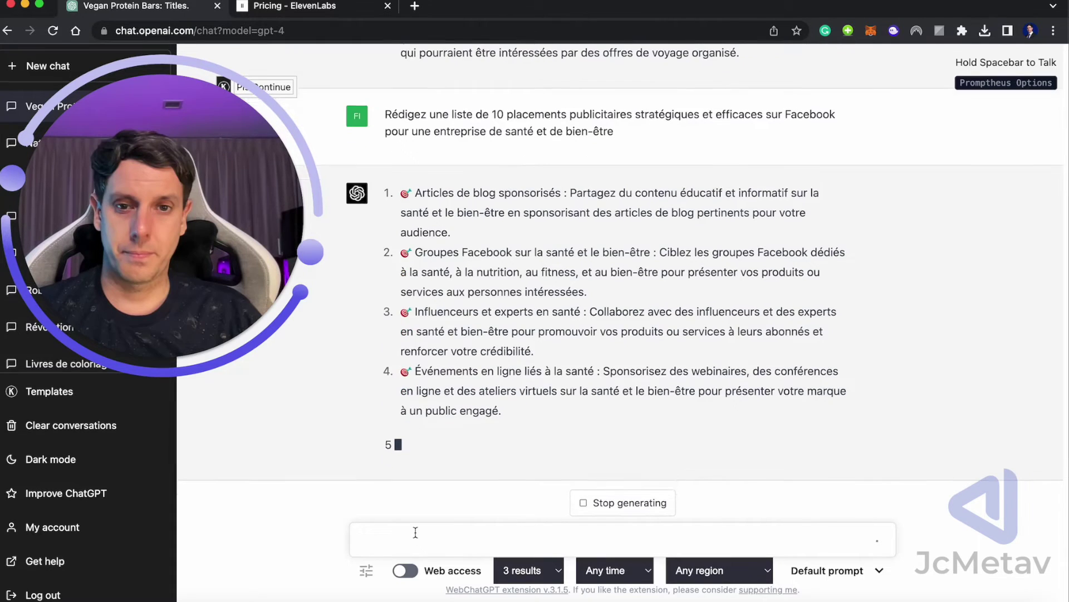
pyautogui.click(646, 507)
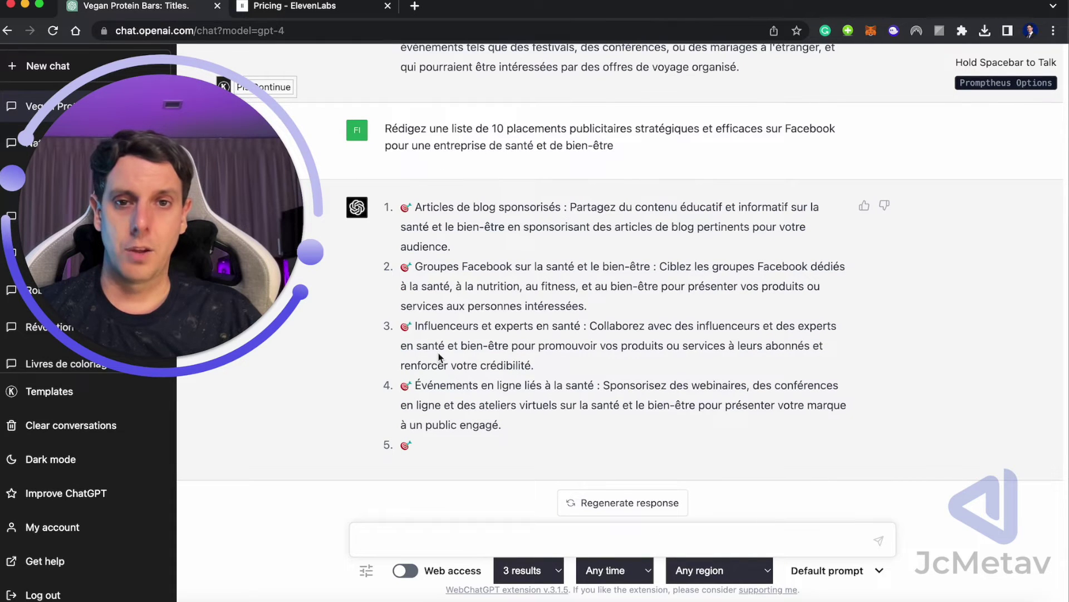
# Step: Review the health and wellness placement ideas, highlighting the influencers, online events, Facebook groups and sponsored blog articles
pyautogui.moveTo(410, 330); pyautogui.dragTo(557, 334)
pyautogui.moveTo(434, 385); pyautogui.dragTo(589, 386)
pyautogui.moveTo(440, 267); pyautogui.dragTo(558, 269)
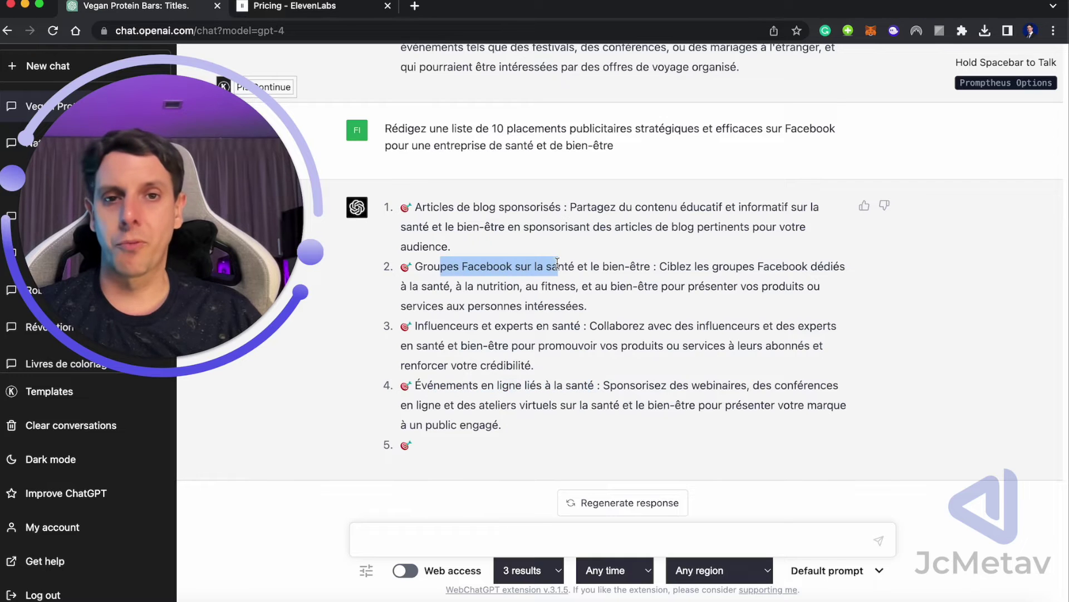
pyautogui.moveTo(414, 206); pyautogui.dragTo(532, 208)
# Step: Send the prompt "Rédigez une liste de 10 idées de tests publicitaires Facebook innovants et basés sur des données pour un magasin de commerce électronique"
pyautogui.click(420, 543)
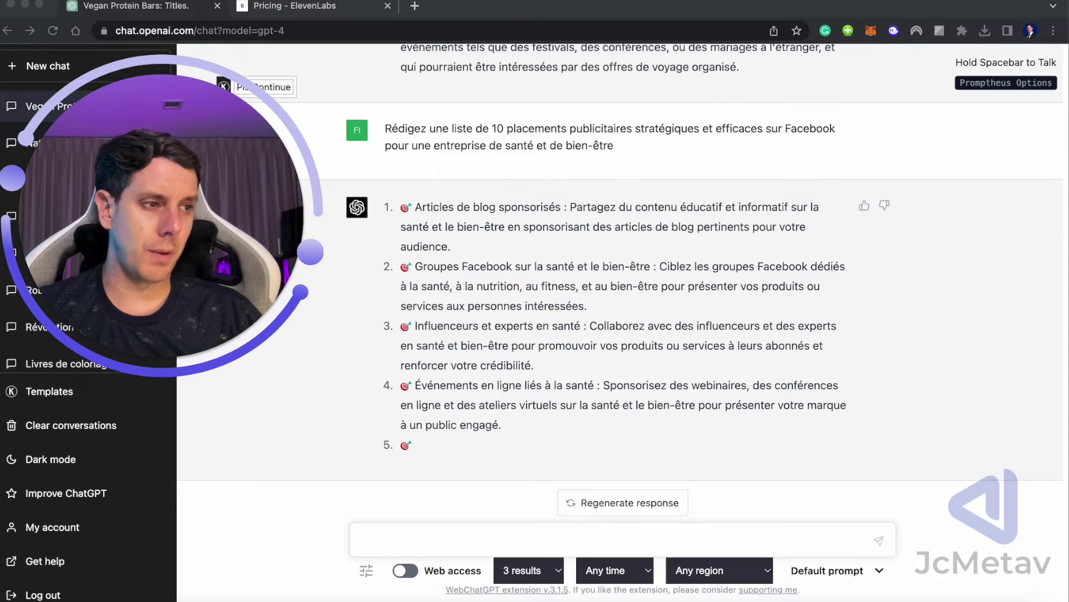
pyautogui.press('super+Tab')
pyautogui.write('Rédigez une liste de 10 idées de tests publicitaires Facebook innovants et basés sur des données pour un magasin de commerce électronique')
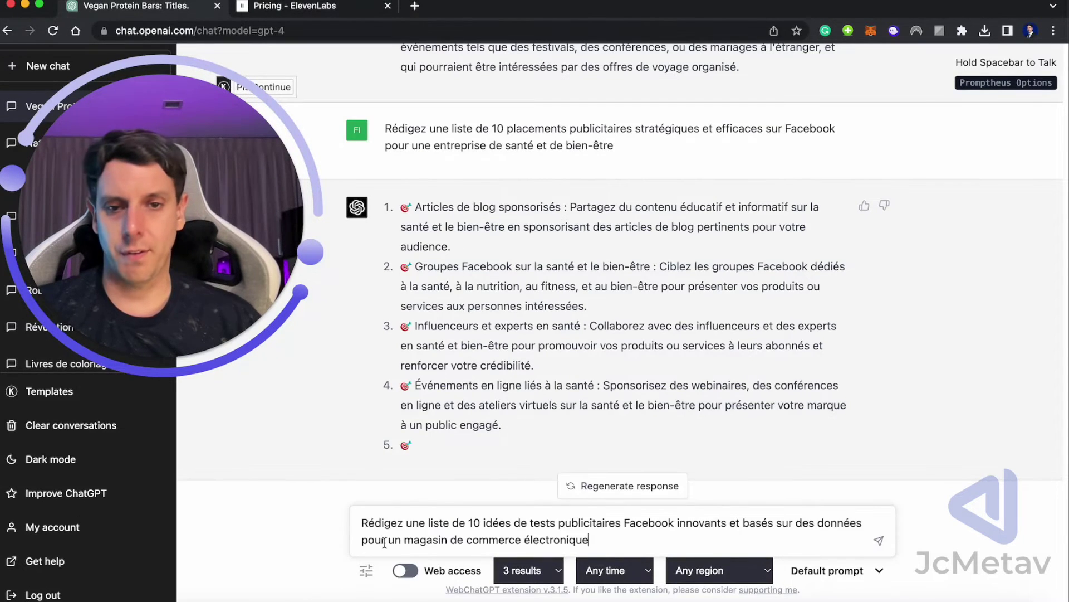
pyautogui.press('Return')
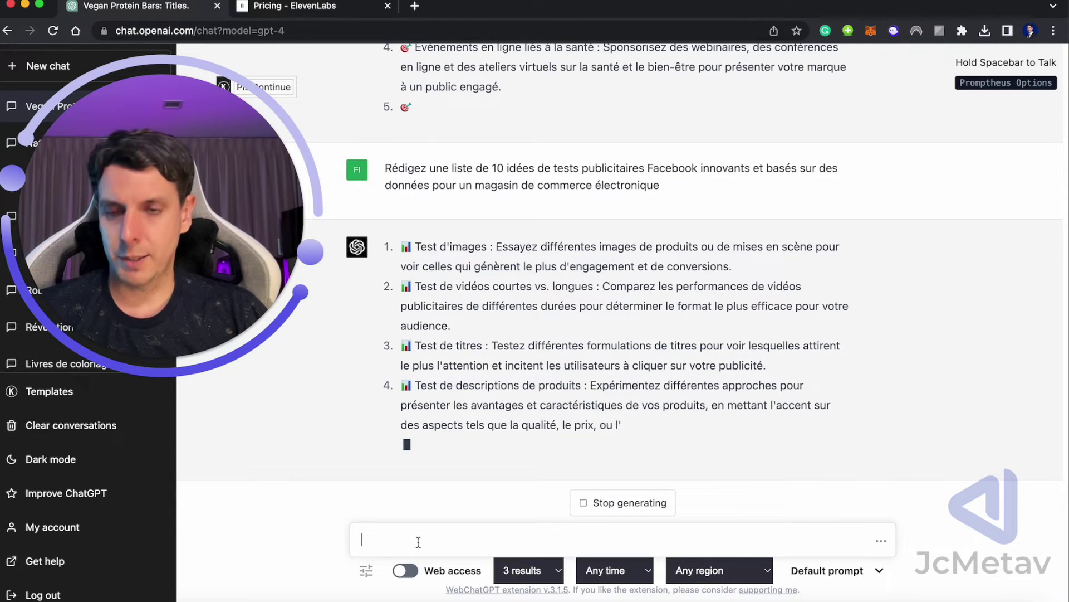
# Step: Send the prompt "Rédigez une liste de 10 objectifs publicitaires clairs et mesurables pour une entreprise SaaS" and stop the response
pyautogui.write('Rédigez une liste de 10 objectifs publicitaires clairs et mesurables pour une entreprise SaaS')
pyautogui.press('super+a')
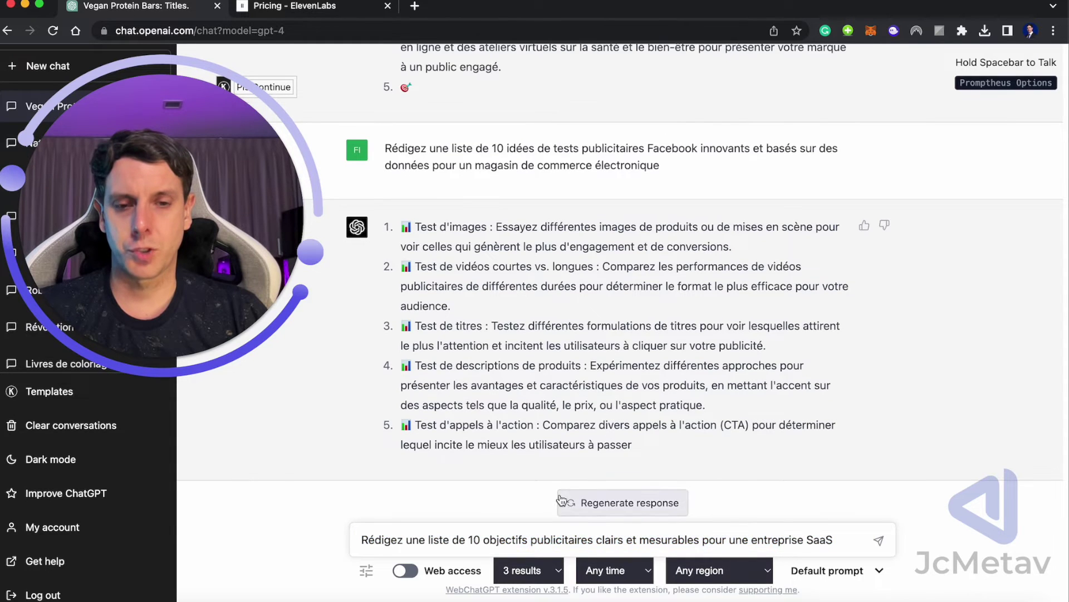
pyautogui.tripleClick(551, 540)
pyautogui.press('Return')
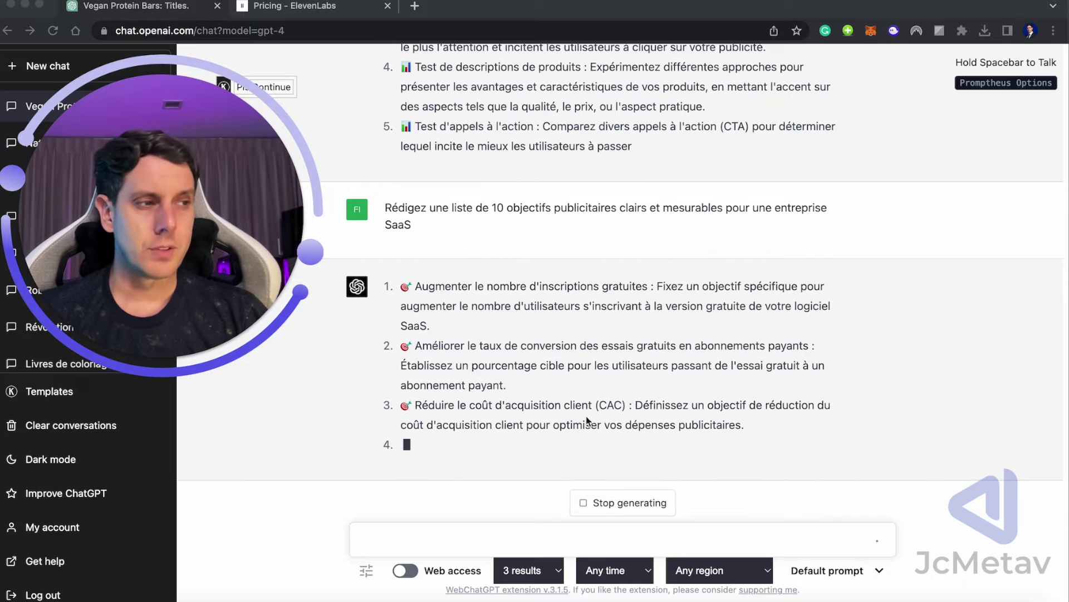
pyautogui.click(610, 503)
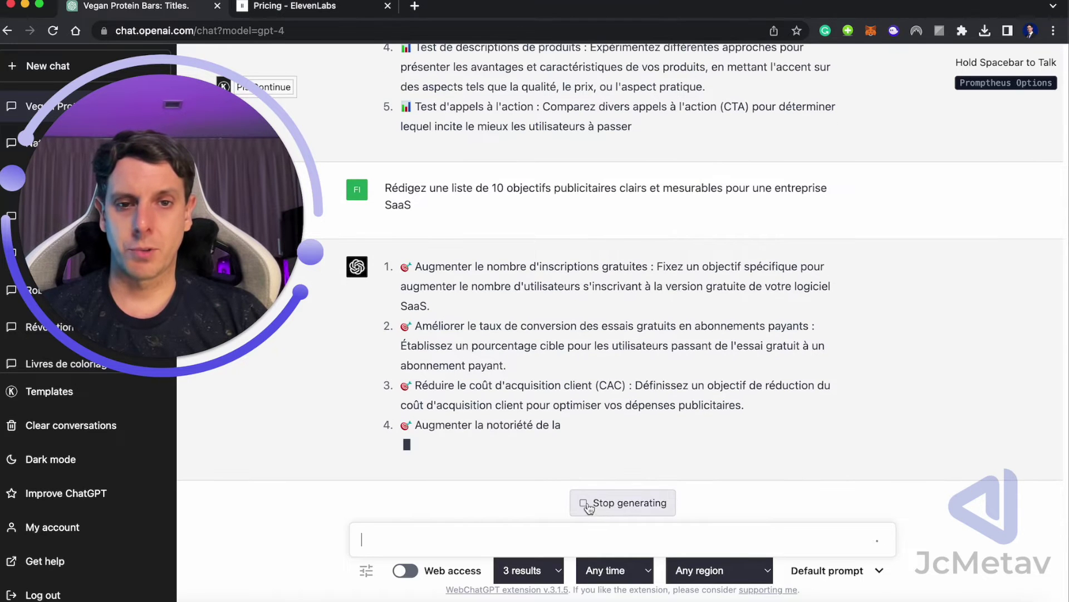
# Step: Send the prompt "Rédigez une liste de 10 thèmes de campagne publicitaire Facebook créatifs et cohérents pour une marque de produits de beauté" and stop the response
pyautogui.click(439, 539)
pyautogui.write('Ligne de commande ChatGPT : "Rédigez une liste de 10 thèmes de campagne publicitaire Facebook créatifs et cohérents pour une marque de produits de beauté".')
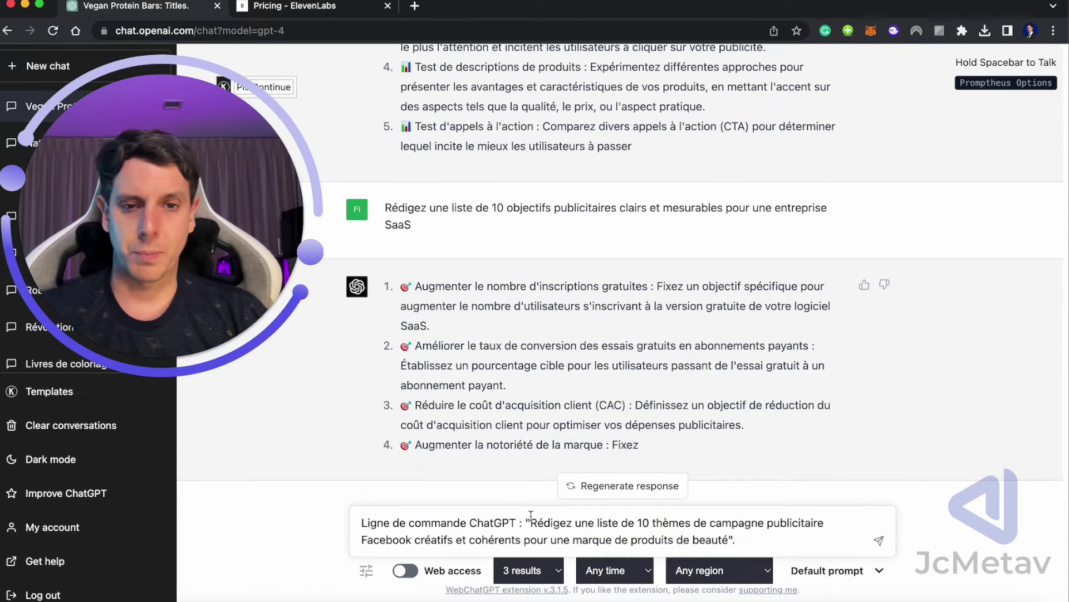
pyautogui.moveTo(531, 523); pyautogui.dragTo(361, 523)
pyautogui.press('BackSpace')
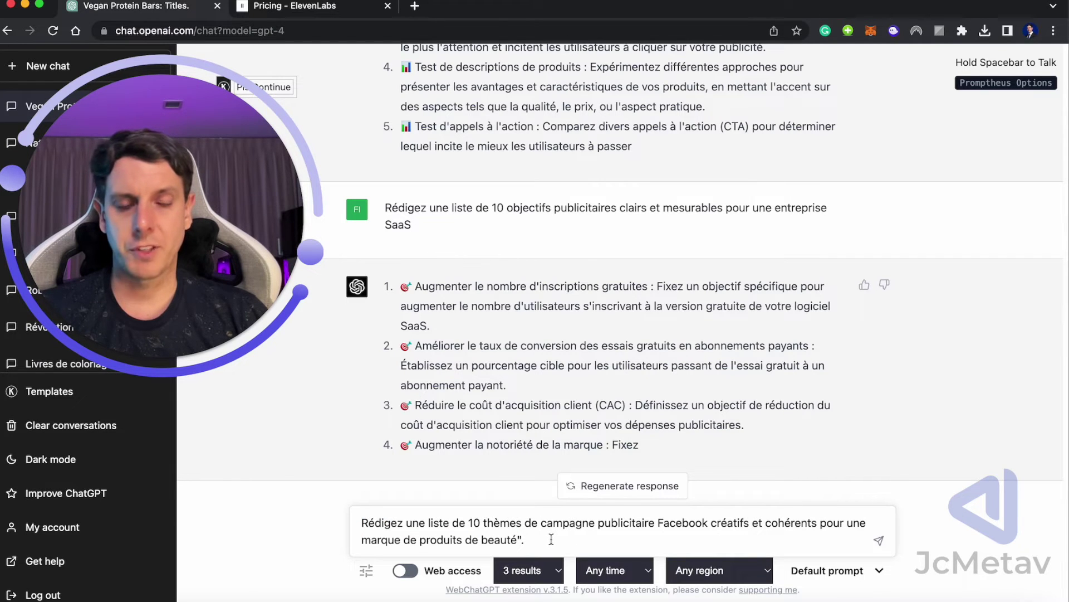
pyautogui.press('BackSpace')
pyautogui.press('BackSpace')
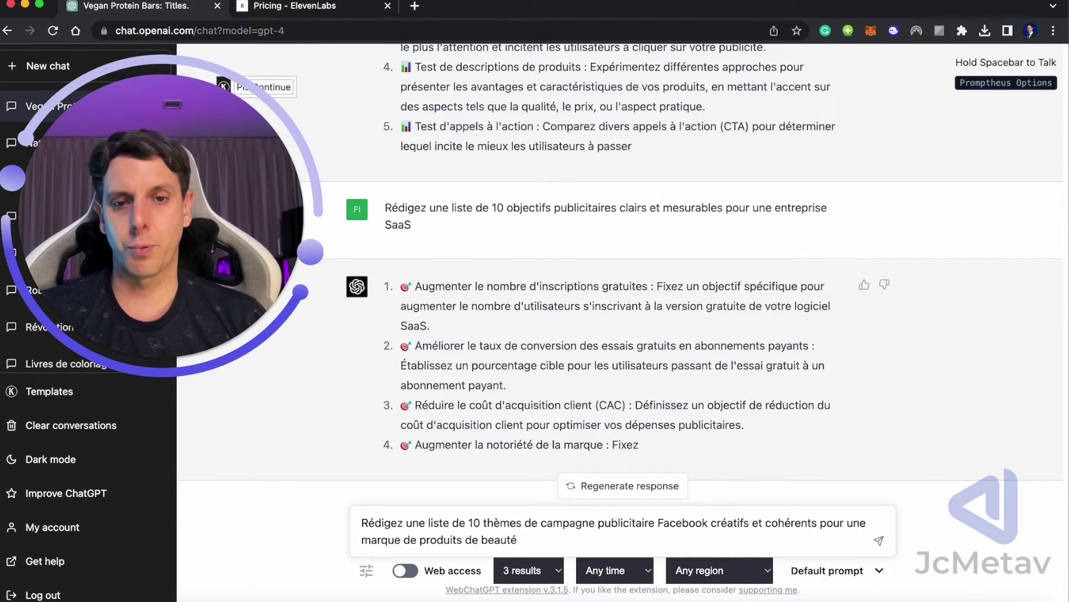
pyautogui.press('Return')
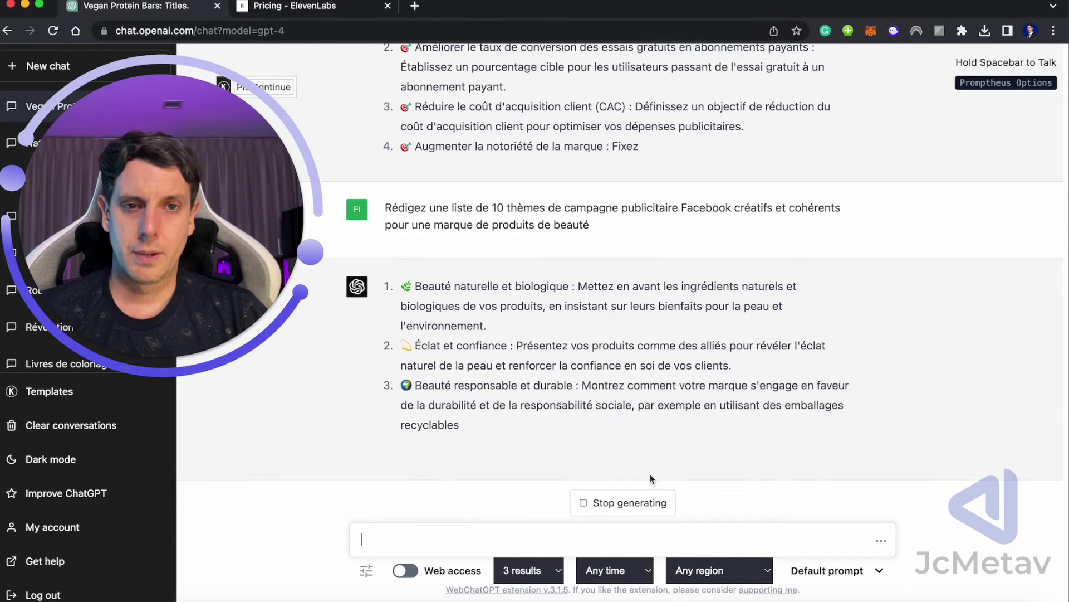
pyautogui.click(628, 508)
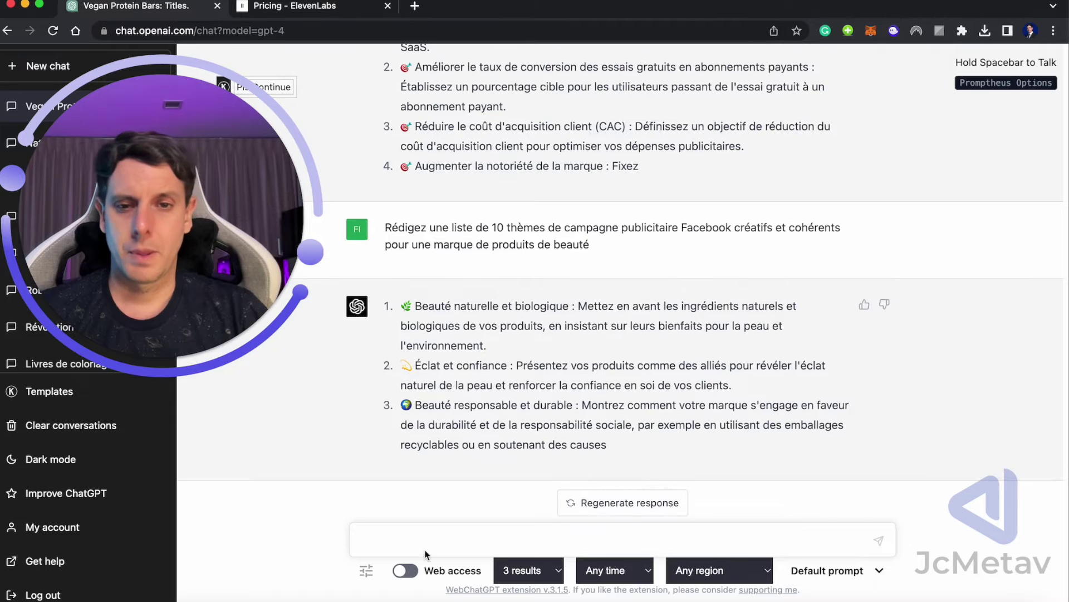
# Step: Send the prompt "Rédigez une liste de 3 ensembles de publicités Facebook organisés et efficaces pour une entreprise de fitness"
pyautogui.write('Rédigez une liste de 10 ensembles de publicités Facebook organisés et efficaces pour une entreprise de fitness')
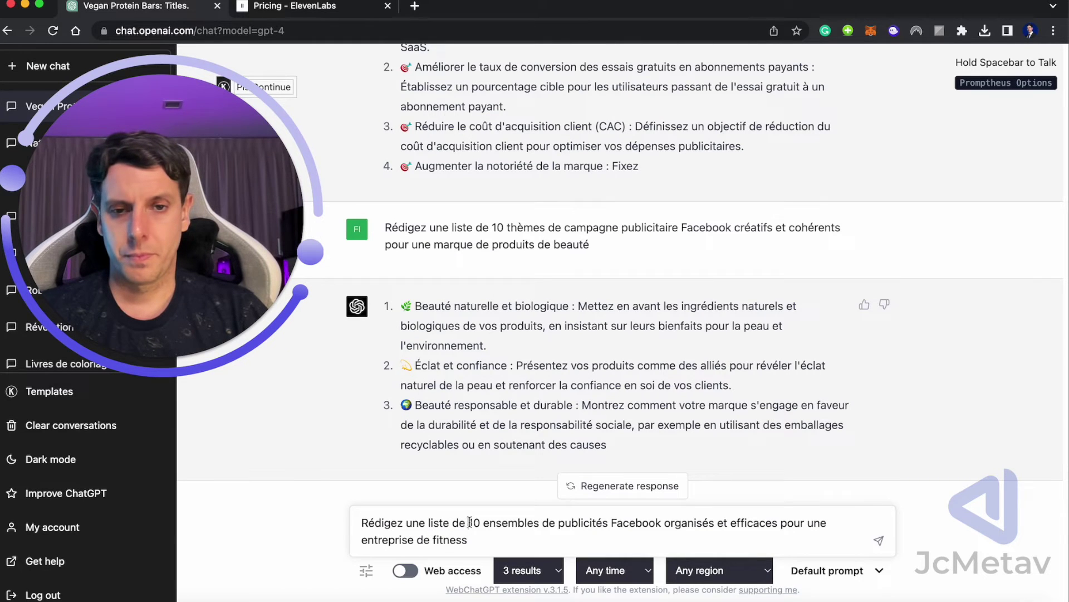
pyautogui.write('3')
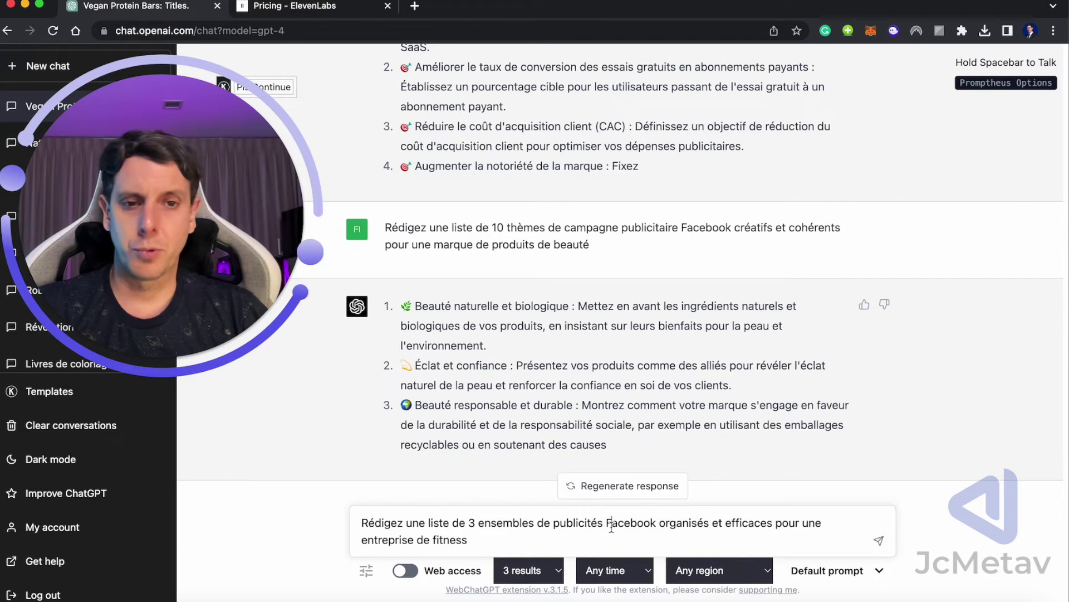
pyautogui.press('Return')
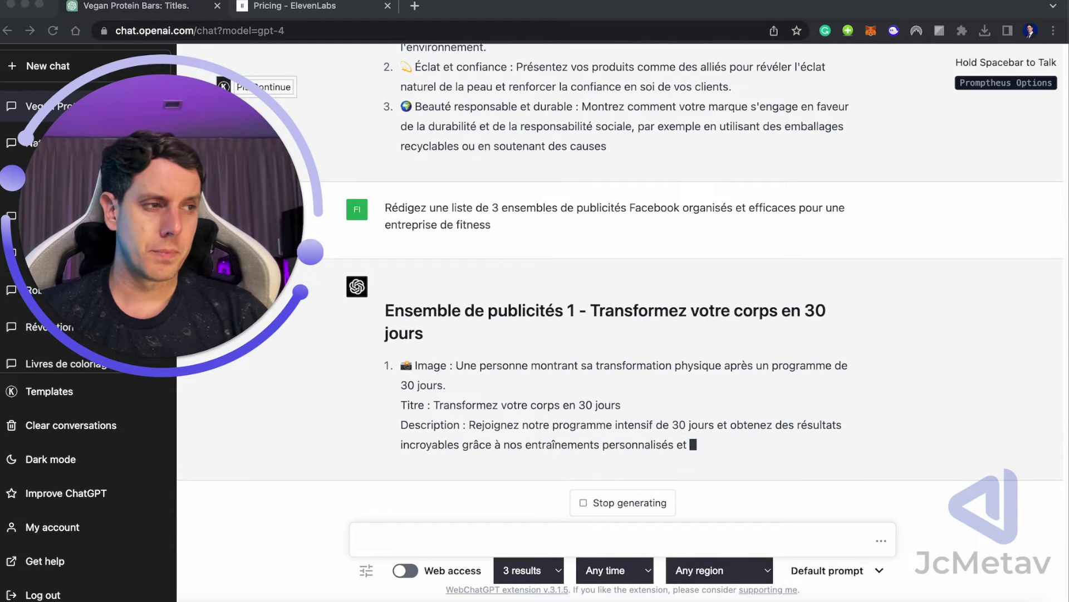
# Step: Send "Rédigez une liste de 10 recommandations de budget publicitaire Facebook réalistes et axées sur le retour sur investissement pour une entreprise B2B" and stop the response
pyautogui.click(454, 537)
pyautogui.write('Rédigez une liste de 10 recommandations de budget publicitaire Facebook réalistes et axées sur le retour sur investissement pour une entreprise B2B')
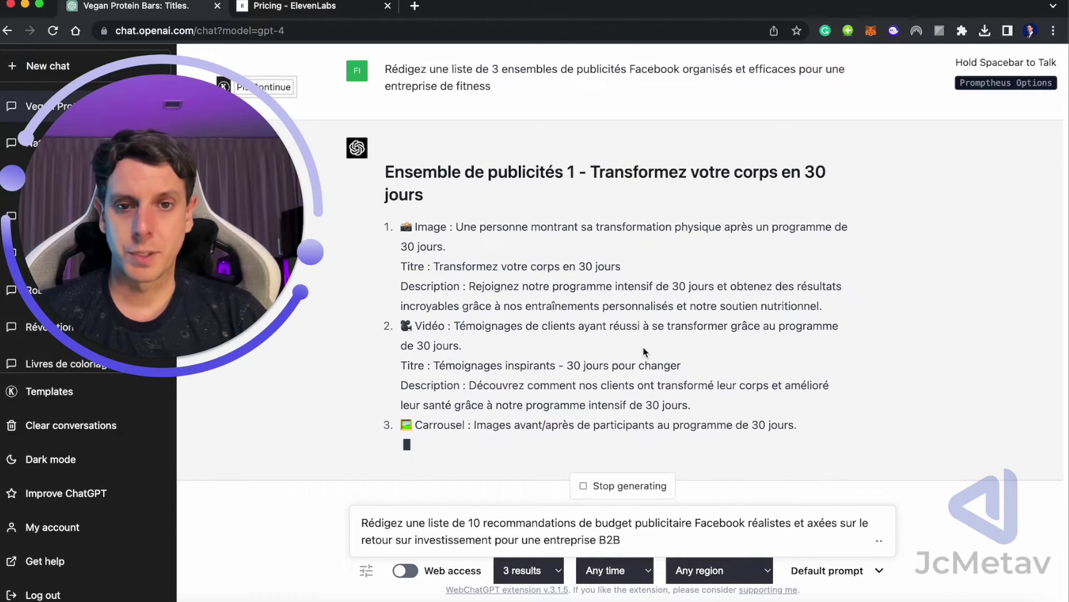
pyautogui.tripleClick(633, 541)
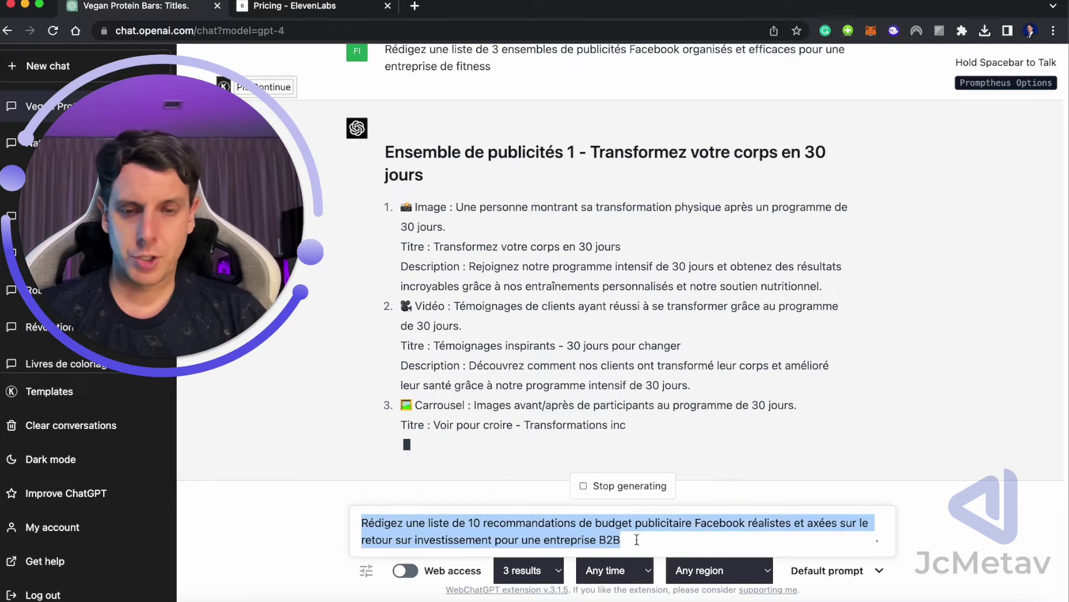
pyautogui.click(617, 485)
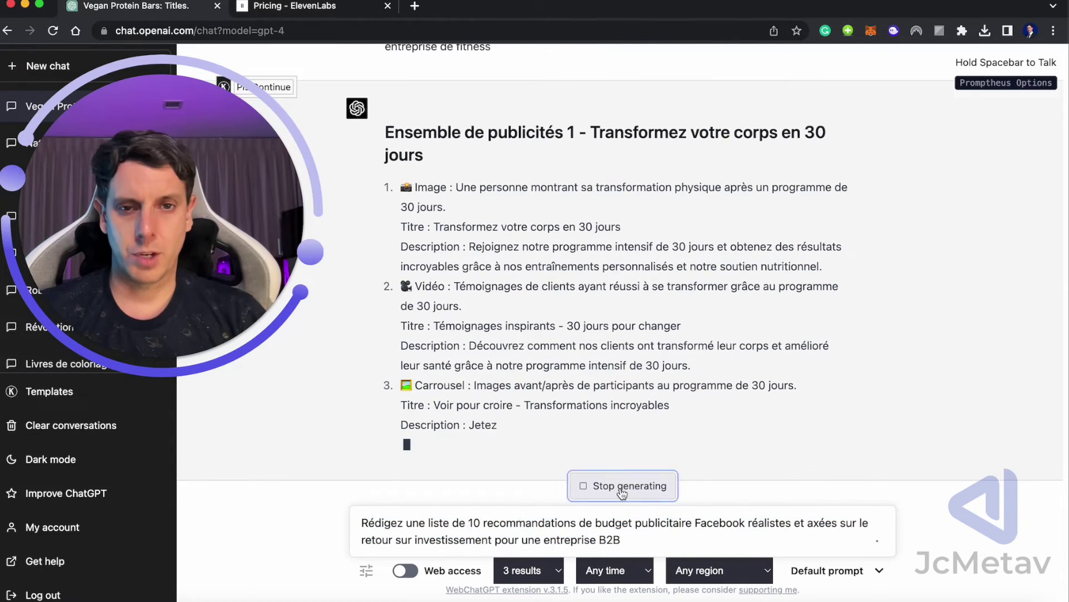
pyautogui.tripleClick(628, 540)
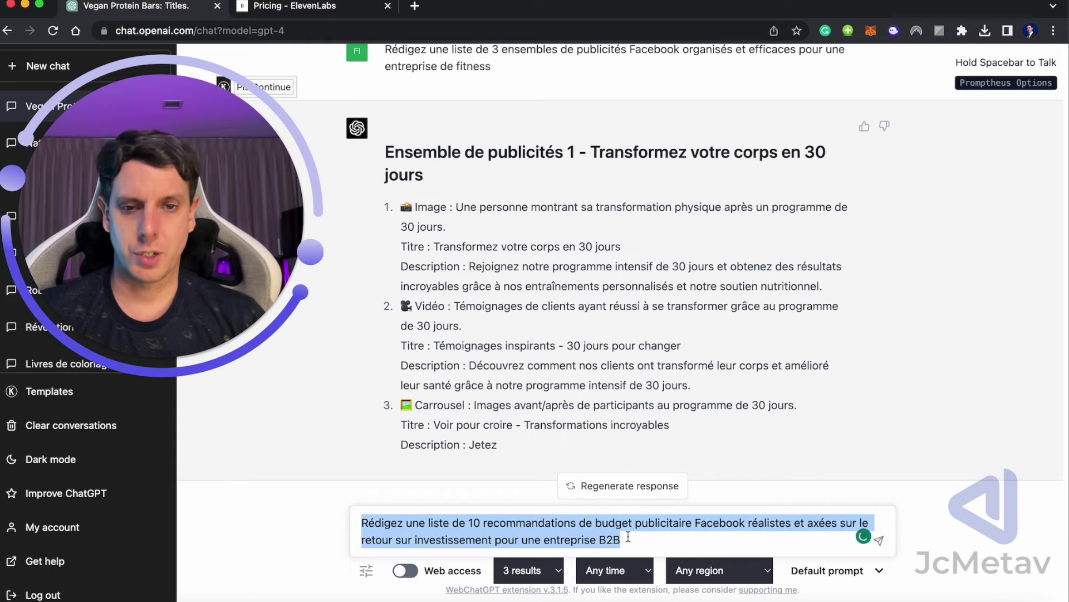
pyautogui.press('Return')
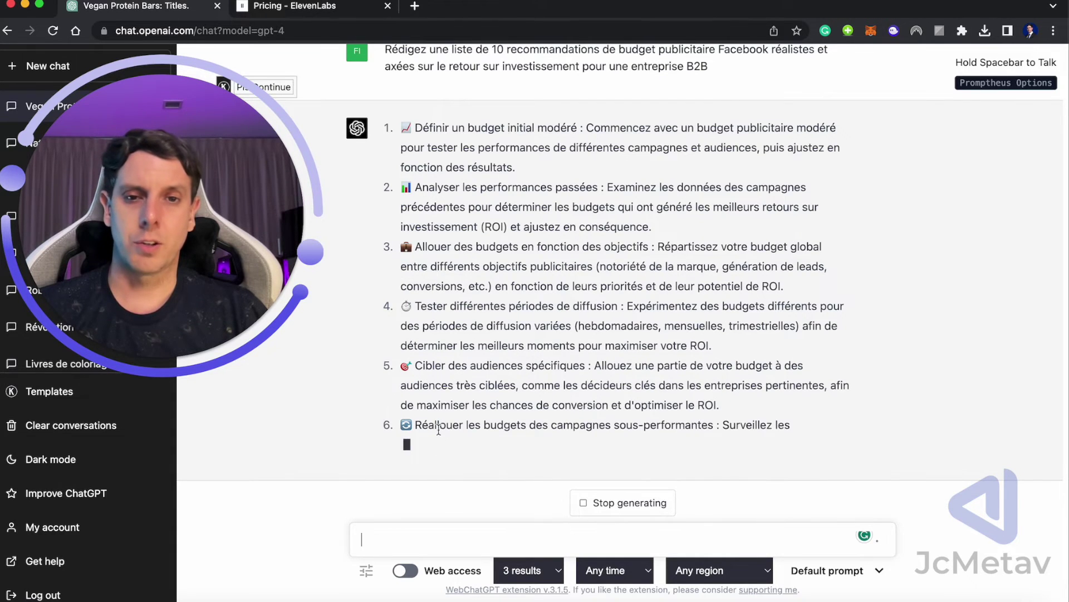
pyautogui.moveTo(417, 401); pyautogui.dragTo(713, 399)
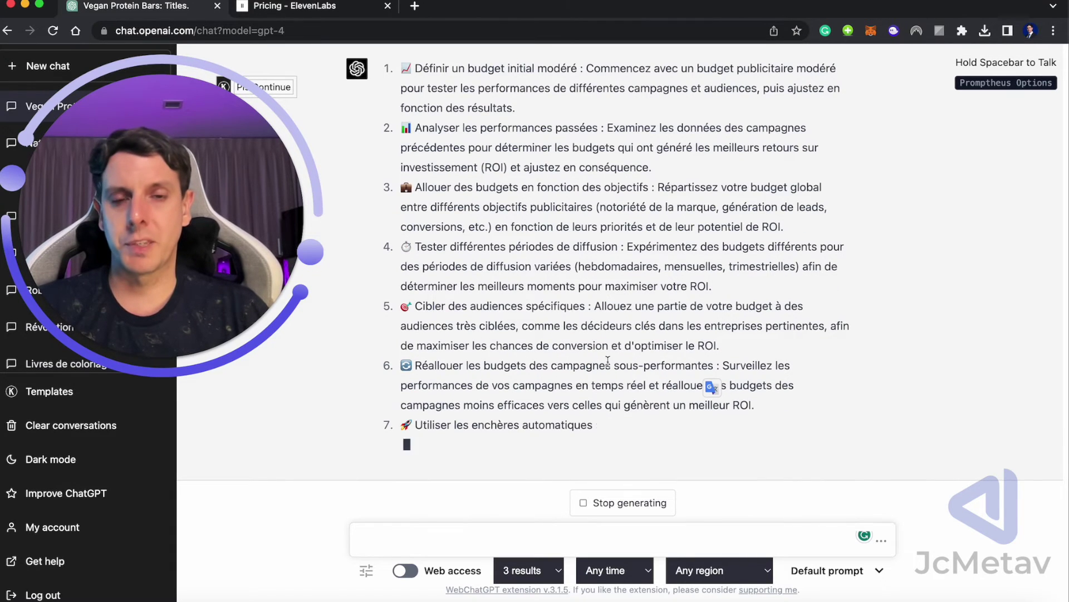
pyautogui.scroll(1, 613, 350)
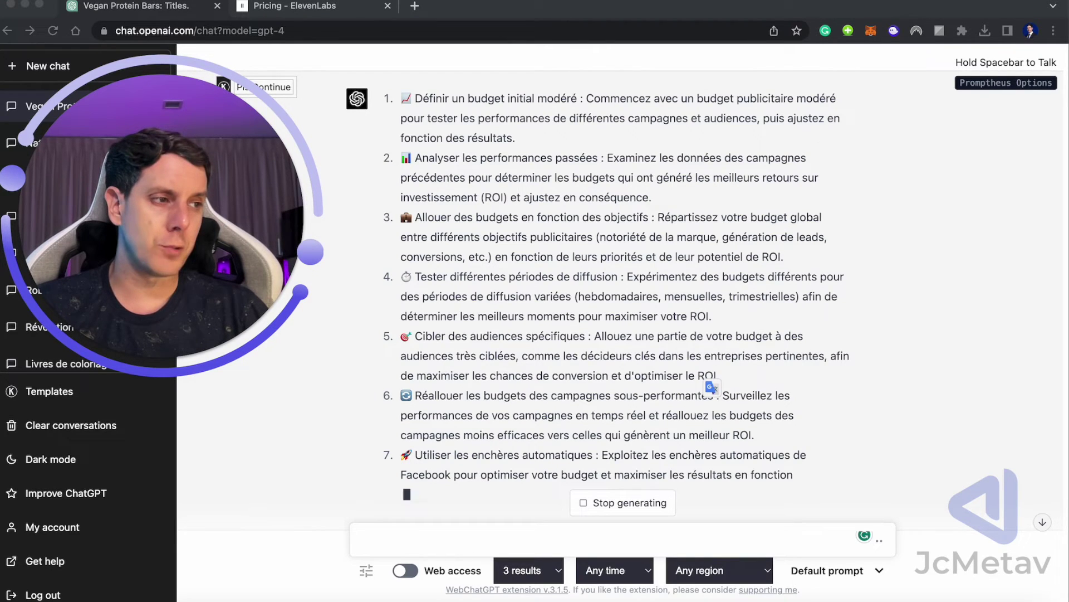
pyautogui.click(602, 499)
# Step: Send the prompt "Rédigez une liste de 3 stratégies de retargeting (reciblage) publicitaire Facebook efficaces et personnalisées pour une plateforme d'éducation en ligne"
pyautogui.write("Rédigez une liste de 10 stratégies de retargeting (reciblage) publicitaire Facebook efficaces et personnalisées pour une plateforme d'éducation en ligne")
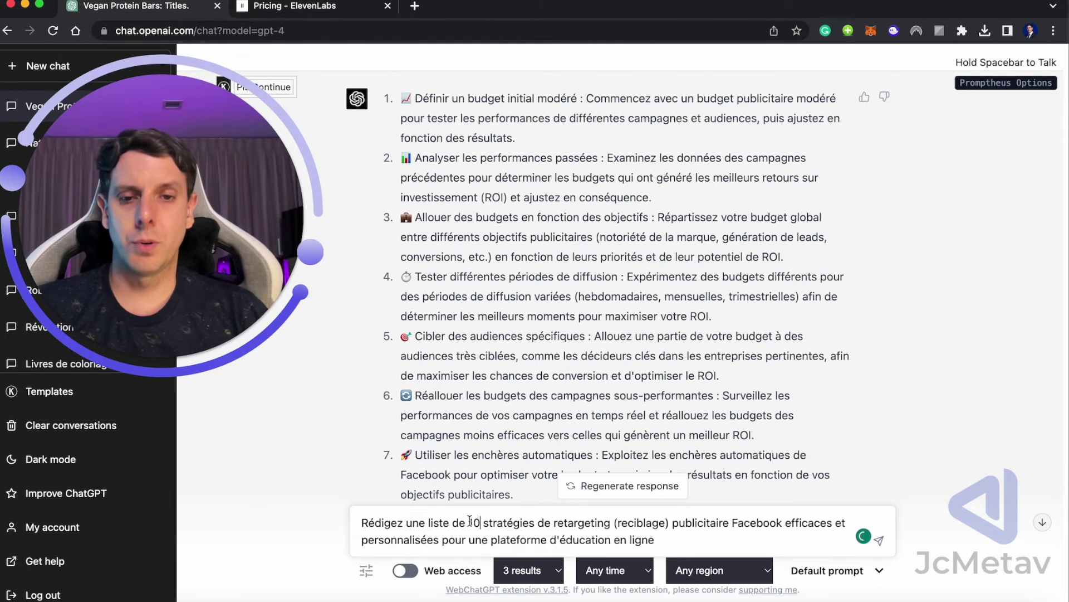
pyautogui.write('3')
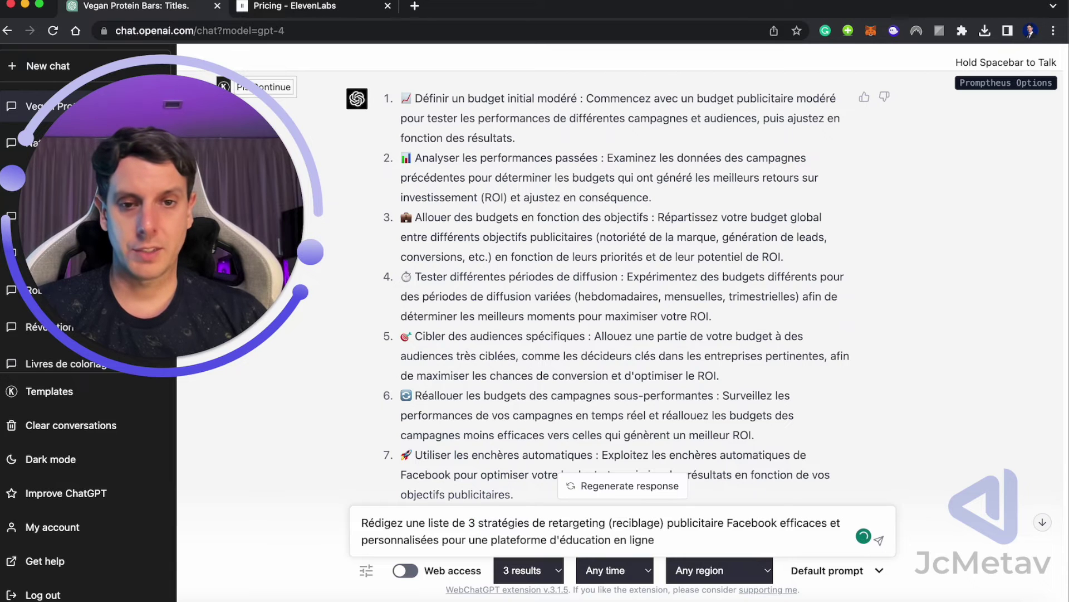
pyautogui.press('super+a')
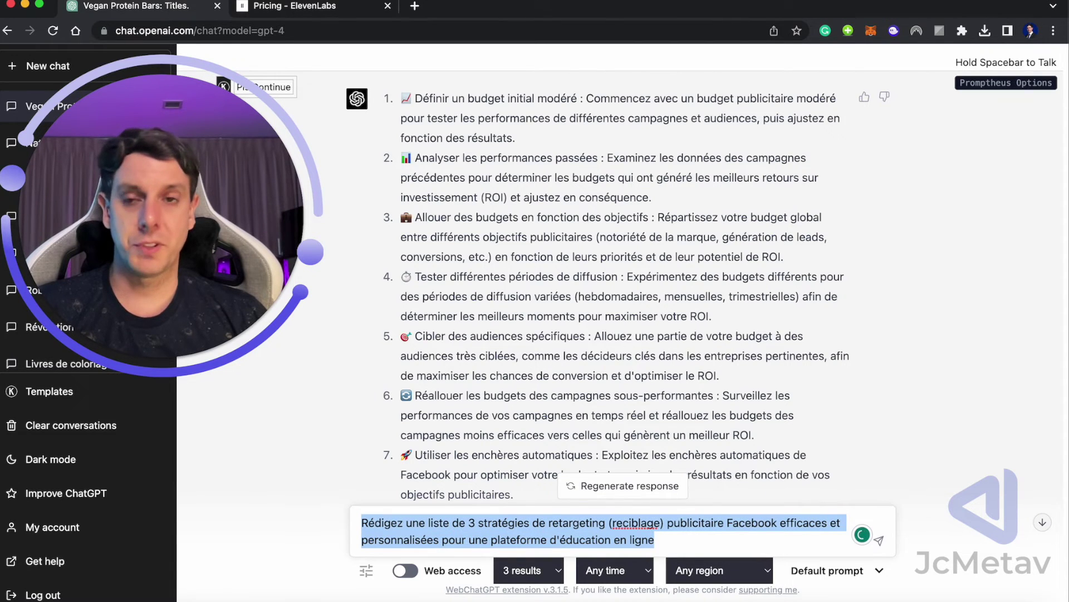
pyautogui.press('Return')
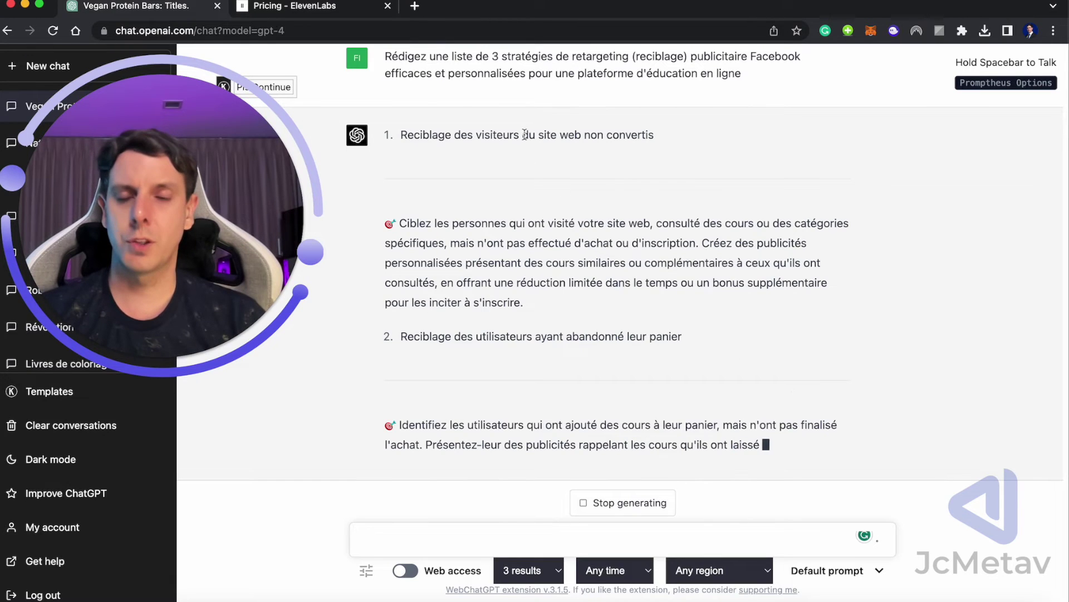
# Step: Examine the retargeting strategies in the response, highlighting the part on unconverted site visitors, and stop the response
pyautogui.moveTo(399, 135); pyautogui.dragTo(592, 444)
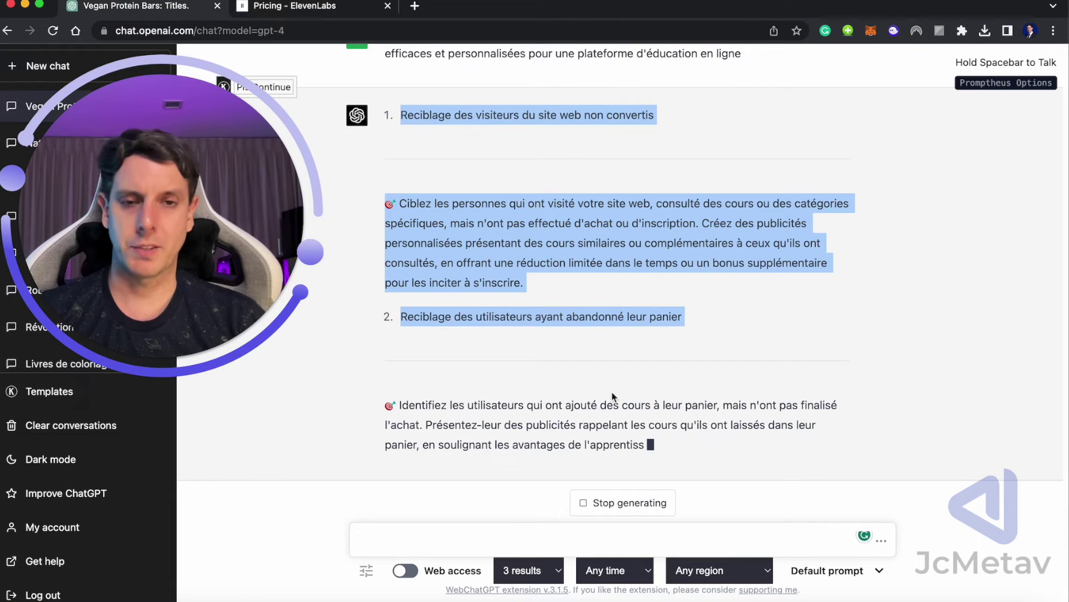
pyautogui.scroll(1, 580, 327)
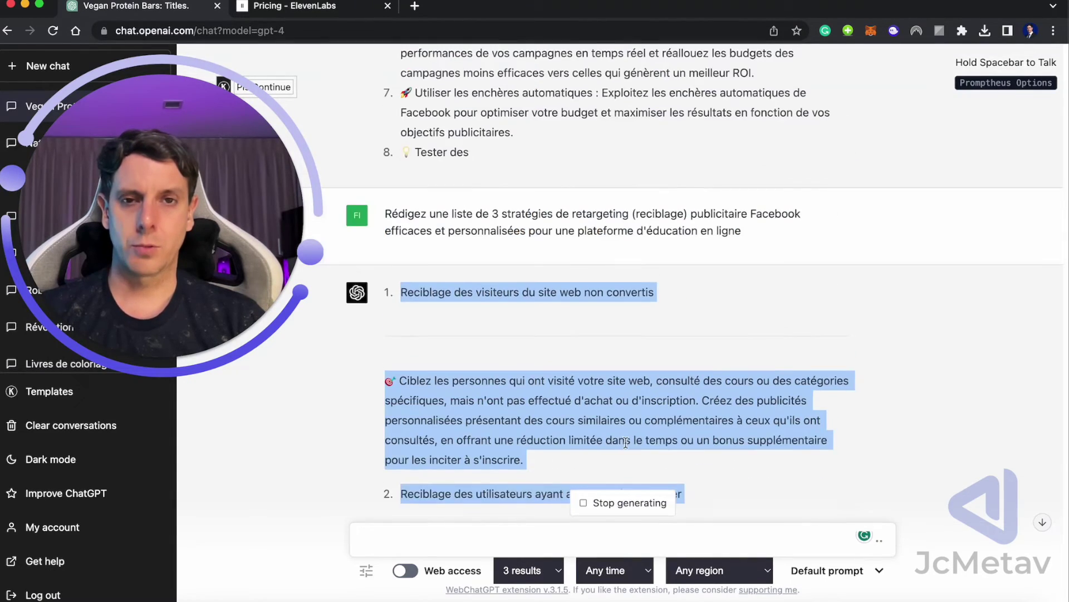
pyautogui.scroll(1, 602, 412)
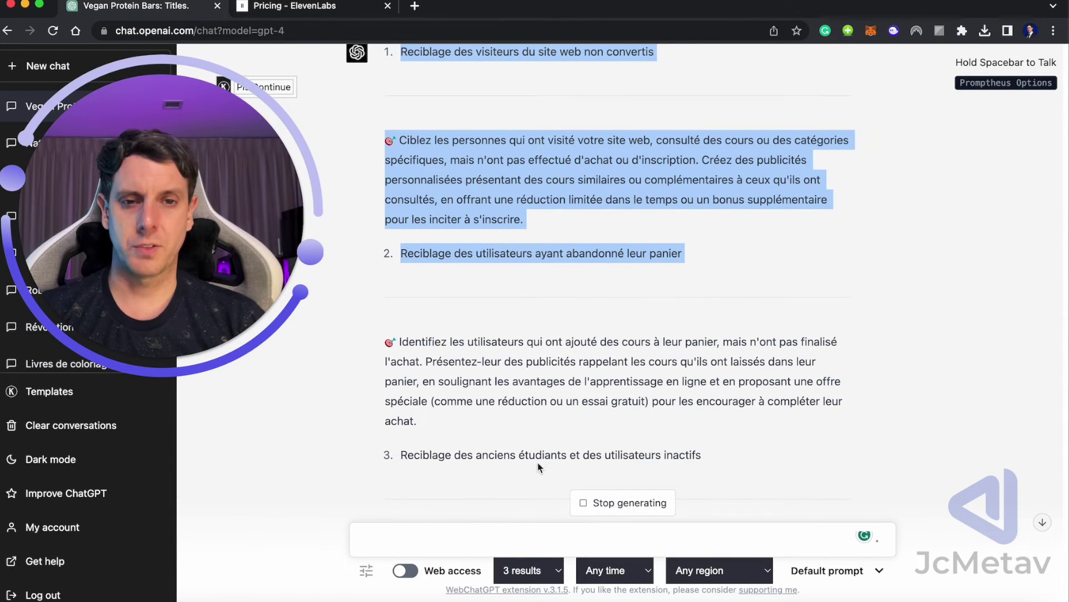
pyautogui.scroll(3, 615, 433)
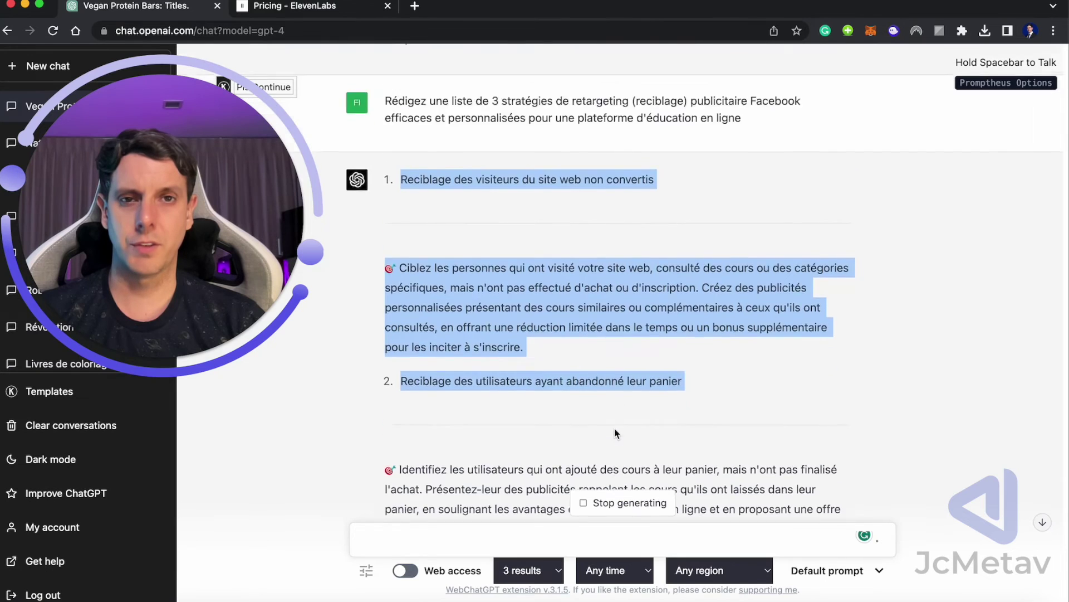
pyautogui.scroll(1, 569, 220)
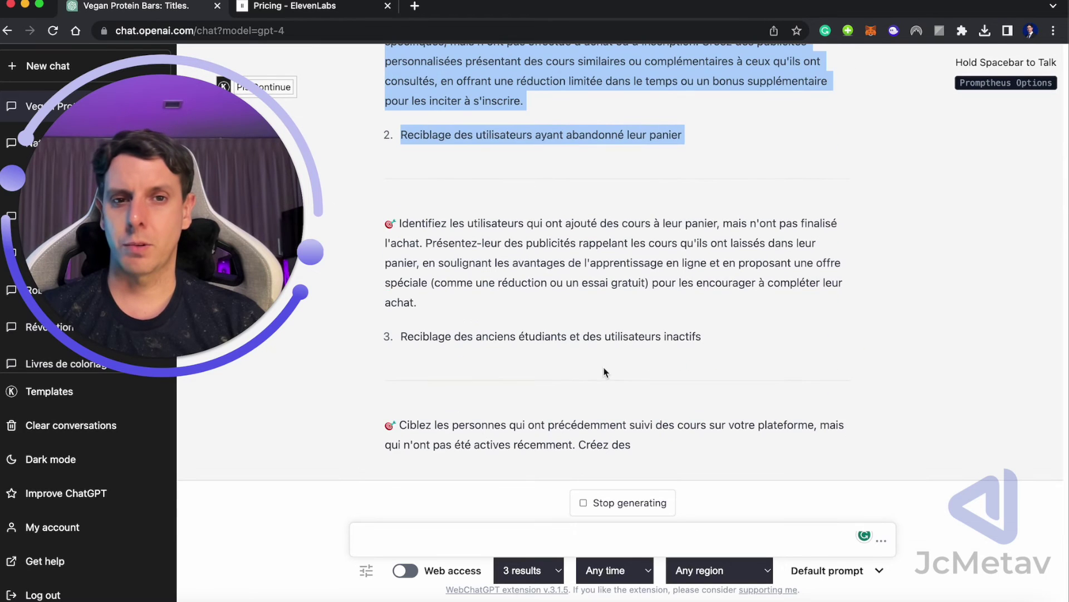
pyautogui.scroll(2, 616, 348)
pyautogui.scroll(4, 617, 347)
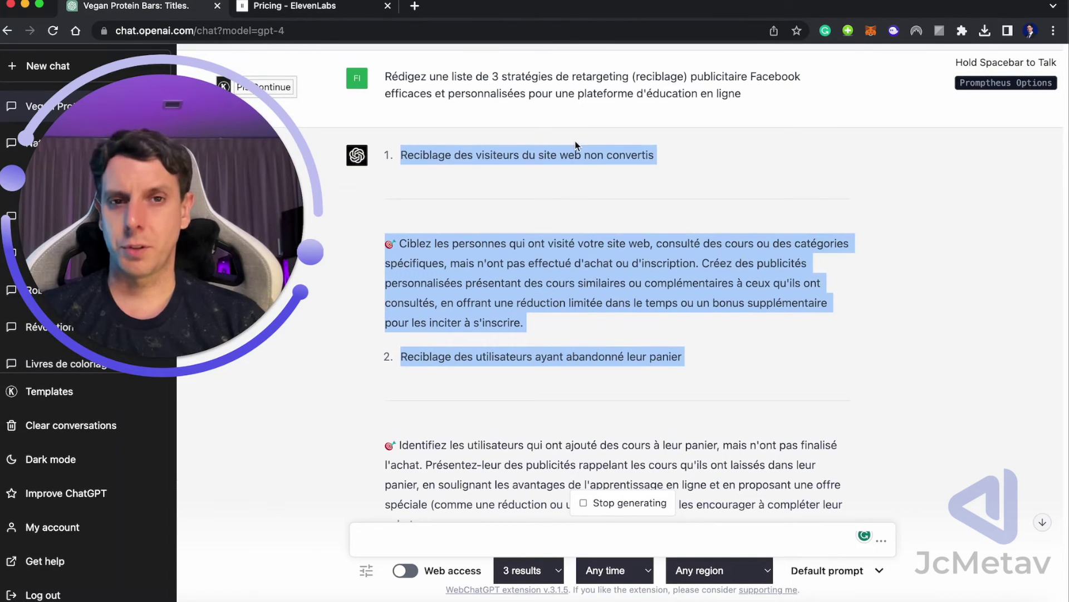
pyautogui.click(618, 504)
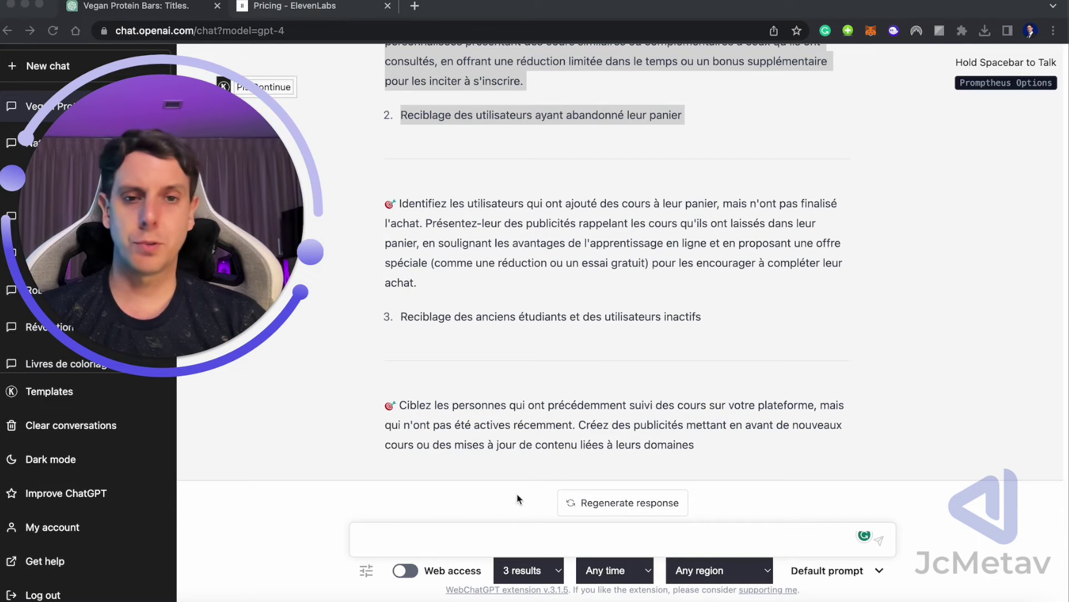
# Step: Send the prompt "Rédigez une liste de 10 audiences personnalisées ciblées et à fort taux de conversion pour une entreprise de services financiers" and stop the response
pyautogui.click(453, 537)
pyautogui.click(453, 537)
pyautogui.write('Rédigez une liste de 10 audiences personnalisées ciblées et à fort taux de conversion pour une entreprise de services financiers')
pyautogui.press('super+a')
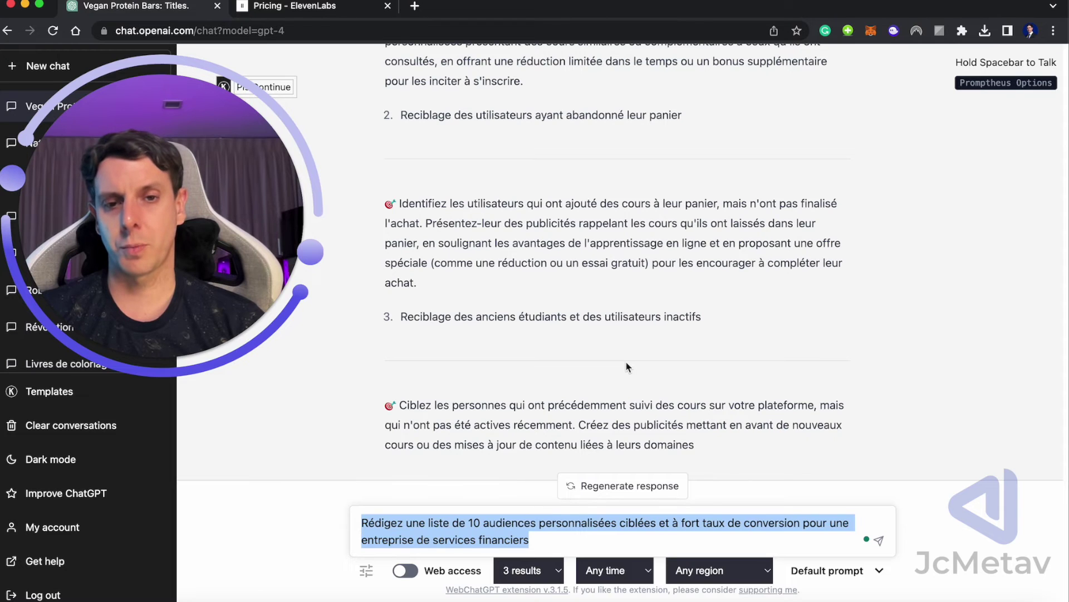
pyautogui.press('Return')
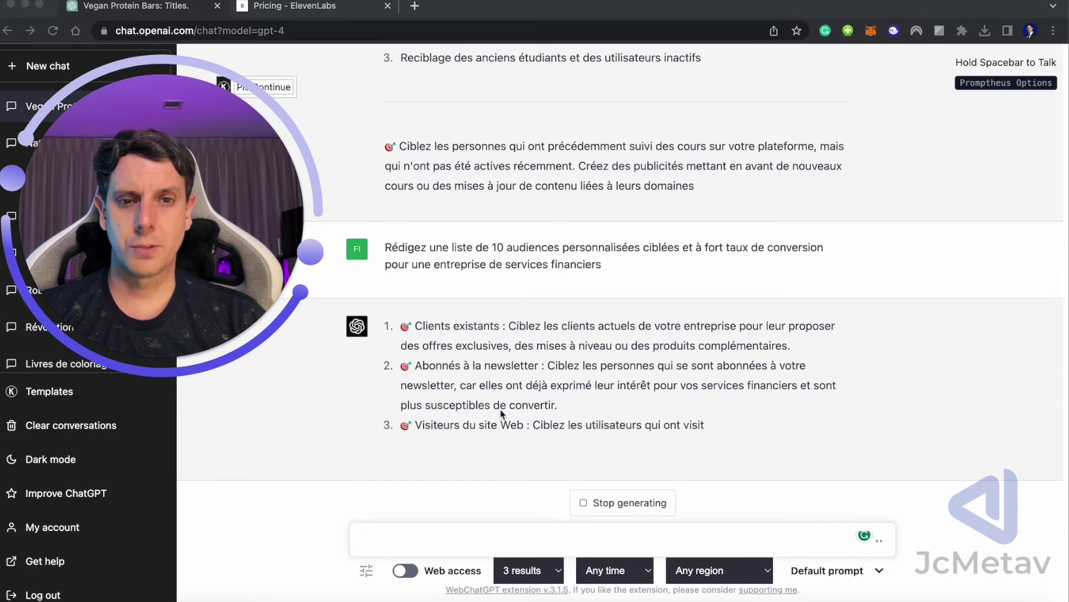
pyautogui.click(613, 502)
pyautogui.click(613, 503)
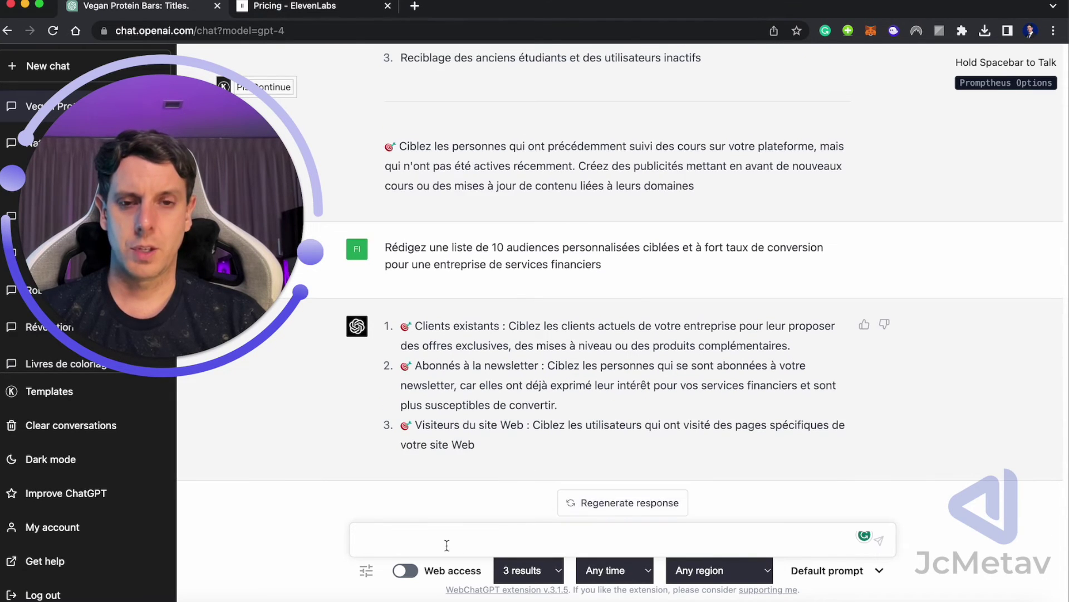
# Step: Send the prompt "Rédigez une liste de 10 audiences sosies très pertinentes et efficaces pour une marque d'articles de maison écologiques" and stop the response
pyautogui.write("Rédigez une liste de 10 audiences sosies très pertinentes et efficaces pour une marque d'articles de maison écologiques")
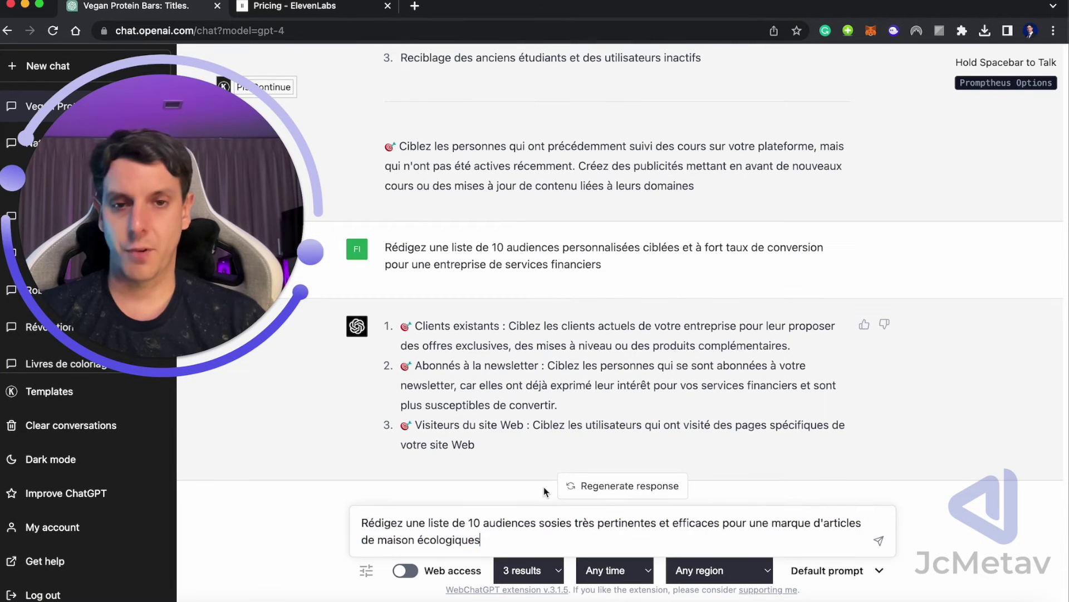
pyautogui.press('super+a')
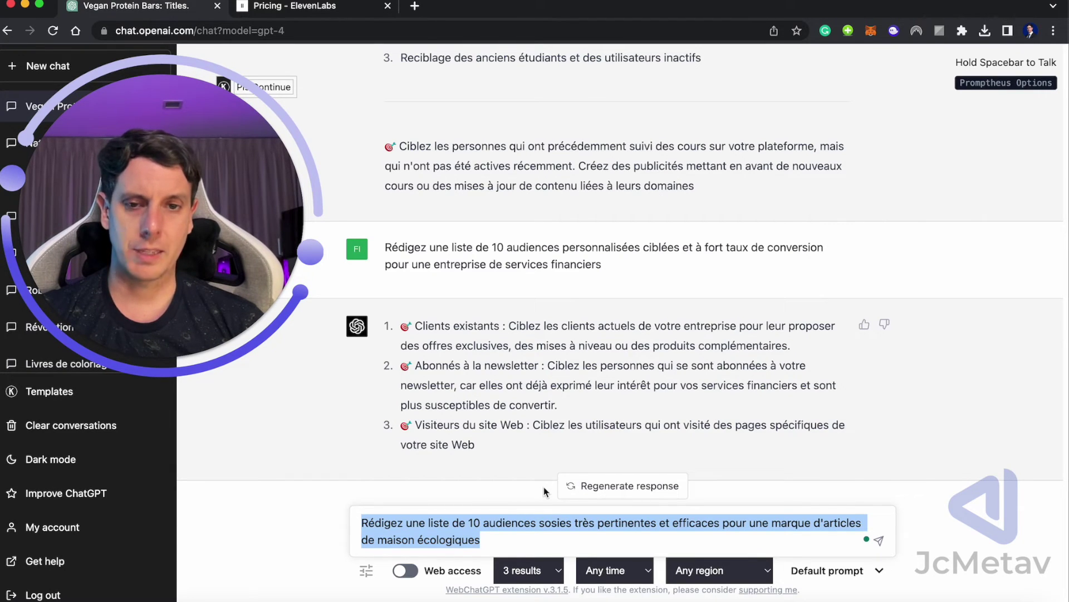
pyautogui.press('Return')
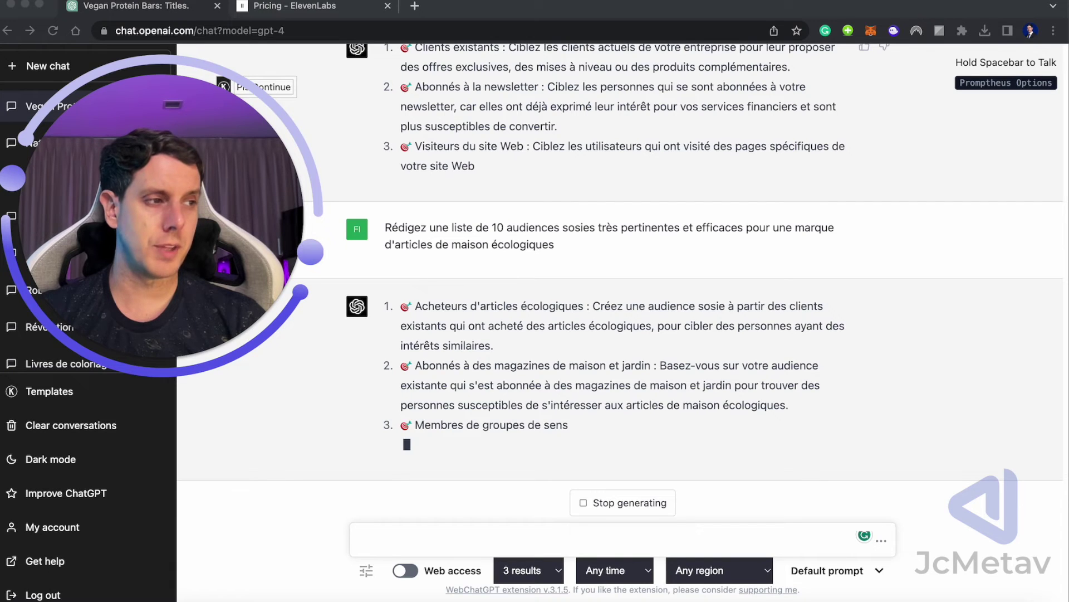
pyautogui.click(641, 503)
# Step: Send the prompt "Rédigez une liste de 3 tactiques de remarketing convaincantes et opportunes pour une agence de voyage" and stop the response
pyautogui.write('Rédigez une liste de 10 tactiques de remarketing convaincantes et opportunes pour une agence de voyage')
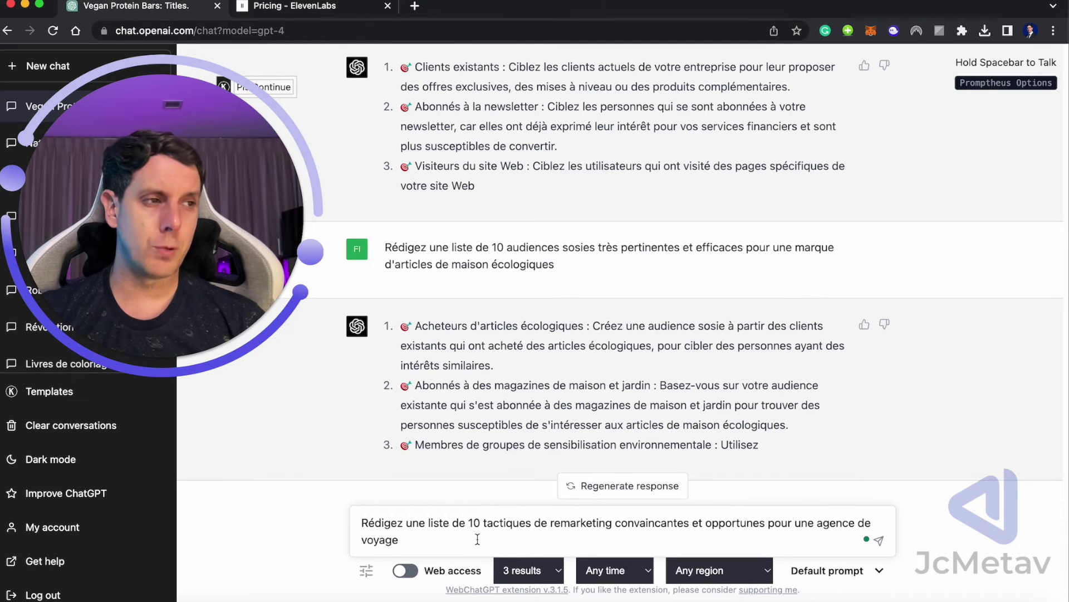
pyautogui.press('super+a')
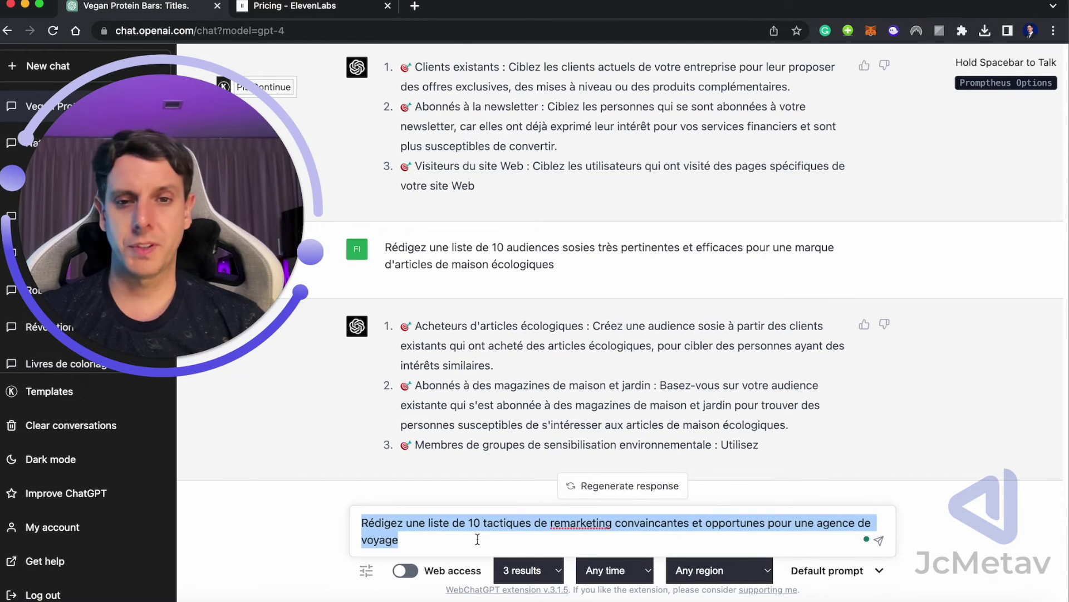
pyautogui.click(476, 519)
pyautogui.press('BackSpace')
pyautogui.press('BackSpace')
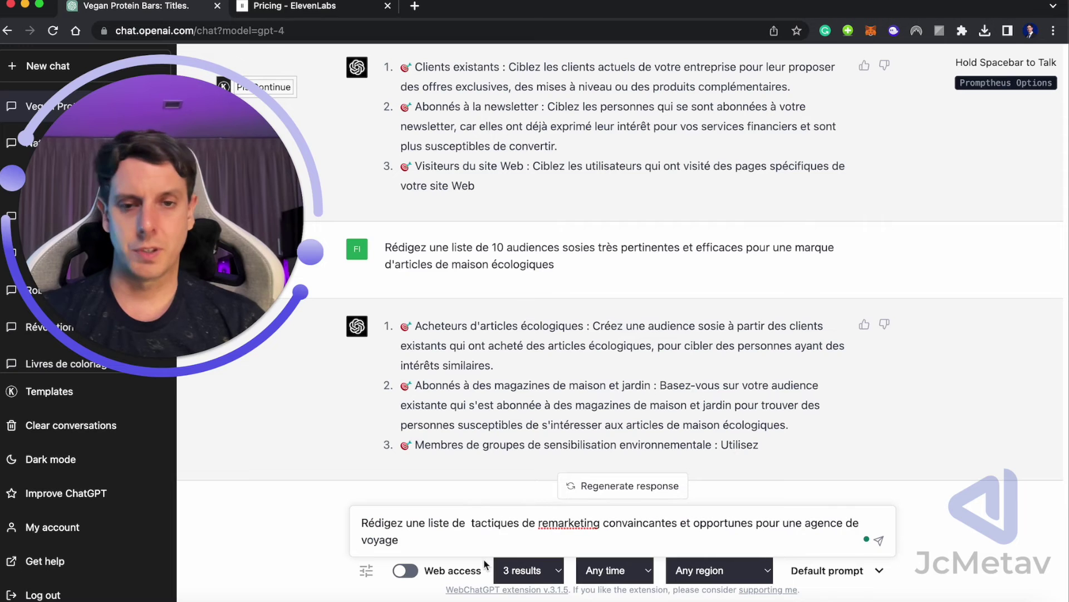
pyautogui.write('3')
pyautogui.press('super+a')
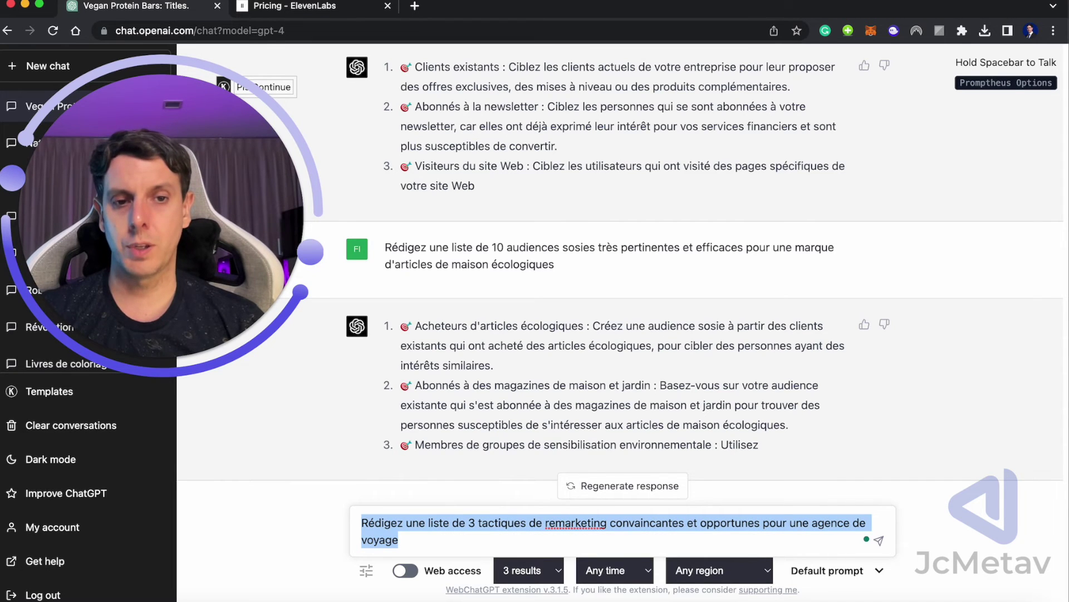
pyautogui.press('Return')
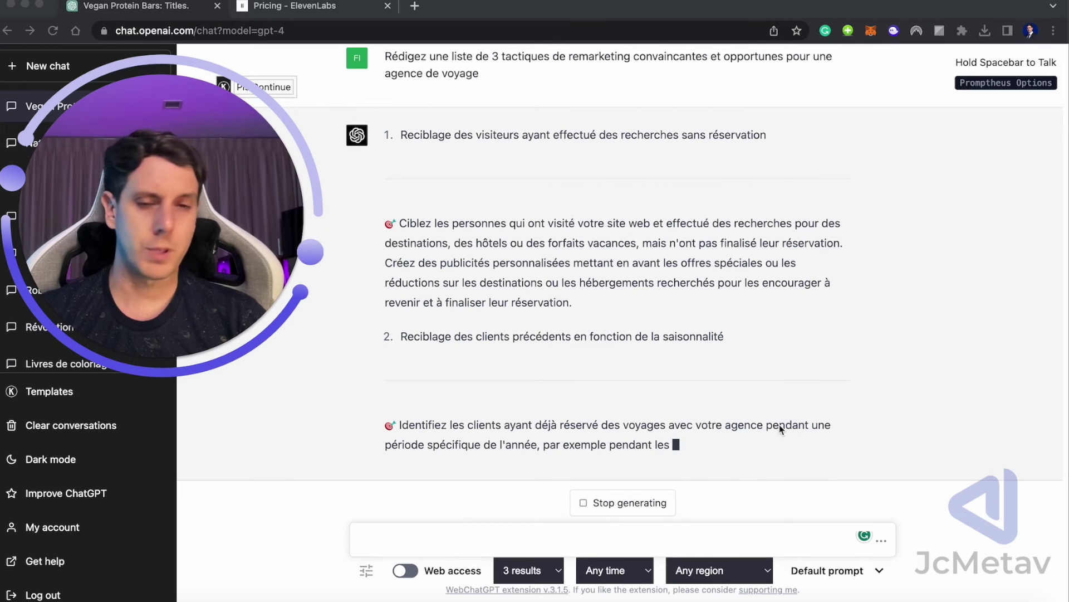
pyautogui.click(621, 503)
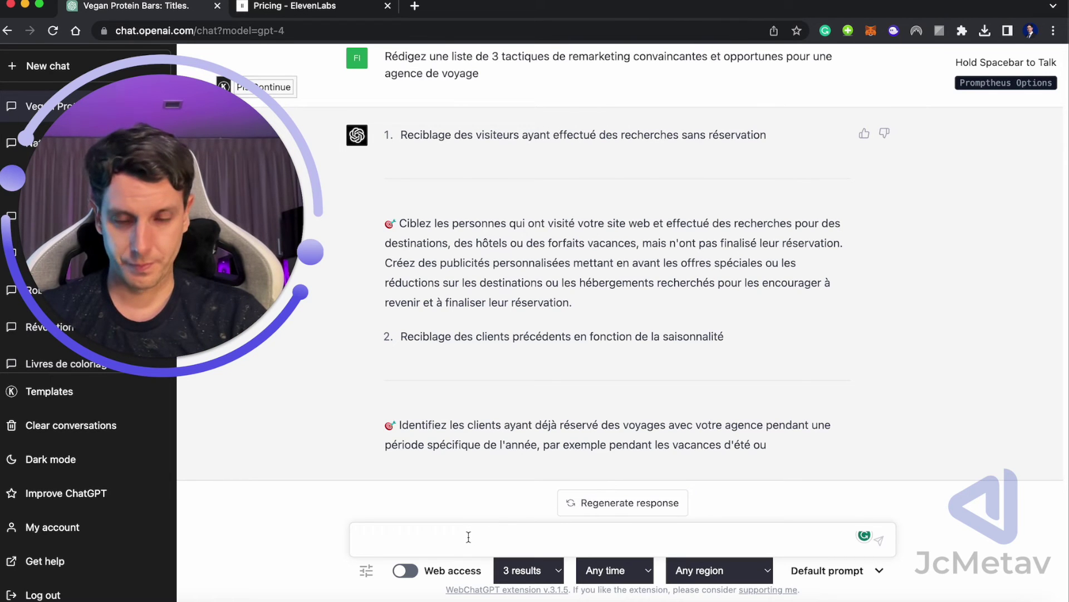
# Step: Send "Rédigez une liste de 10 techniques d'optimisation de l'entonnoir publicitaire sur Facebook, basées sur des données et axées sur la conversion, pour un magasin de commerce électronique"
pyautogui.write("Rédigez une liste de 10 techniques d'optimisation de l'entonnoir publicitaire sur Facebook, basées sur des données et axées sur la conversion, pour un magasin de commerce électronique")
pyautogui.press('Return')
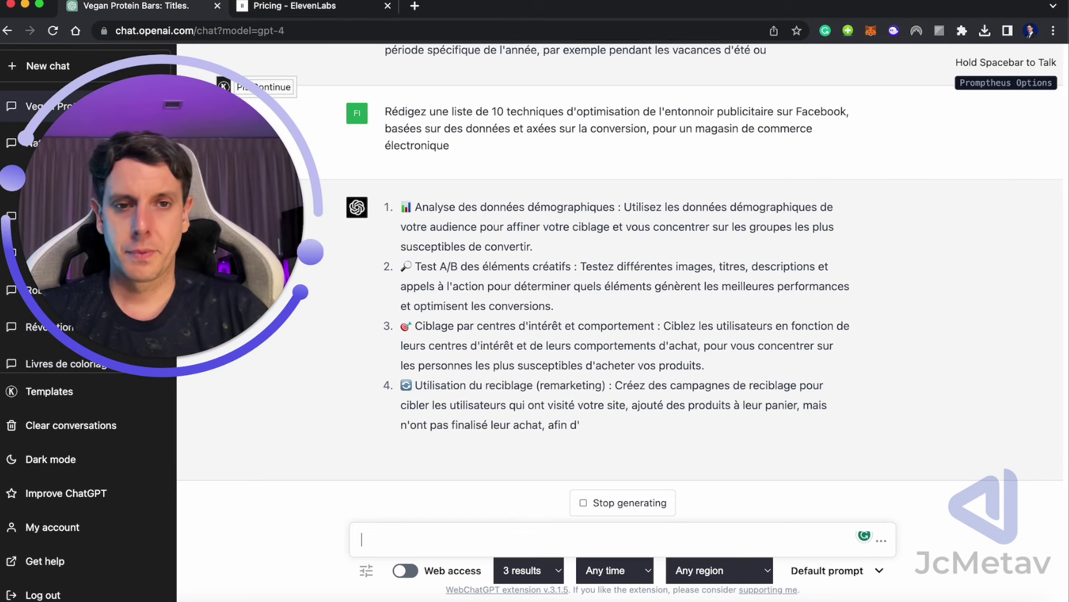
pyautogui.click(625, 504)
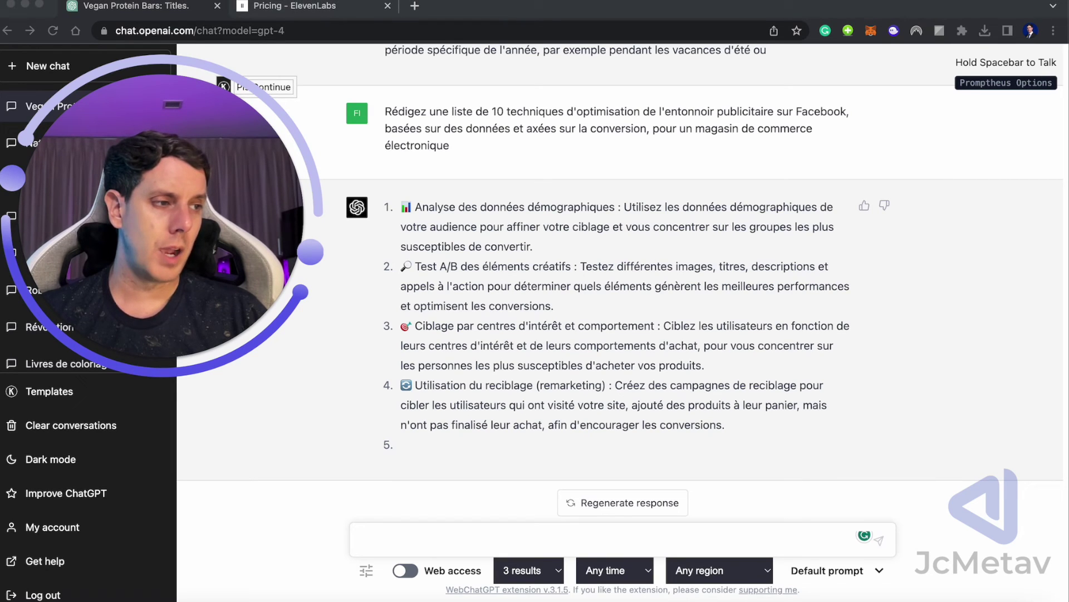
# Step: Send the prompt "Rédigez une liste de 10 idées créatives originales et innovantes pour des publicités Facebook pour une marque de bien-être" and copy its text
pyautogui.click(390, 540)
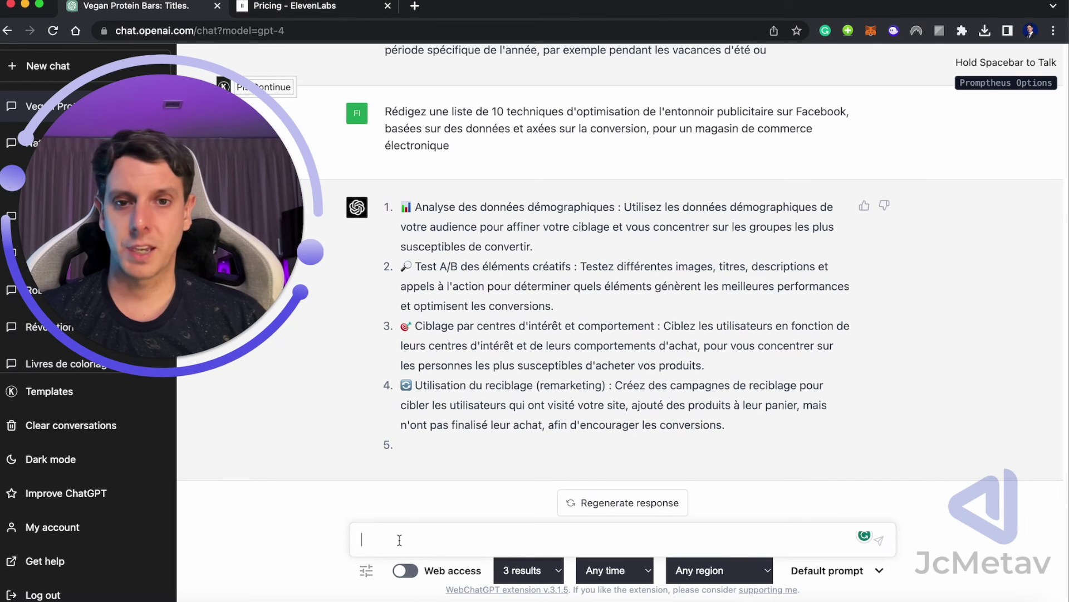
pyautogui.write('Rédigez une liste de 10 idées créatives originales et innovantes pour des publicités Facebook pour une marque de bien-être')
pyautogui.press('Return')
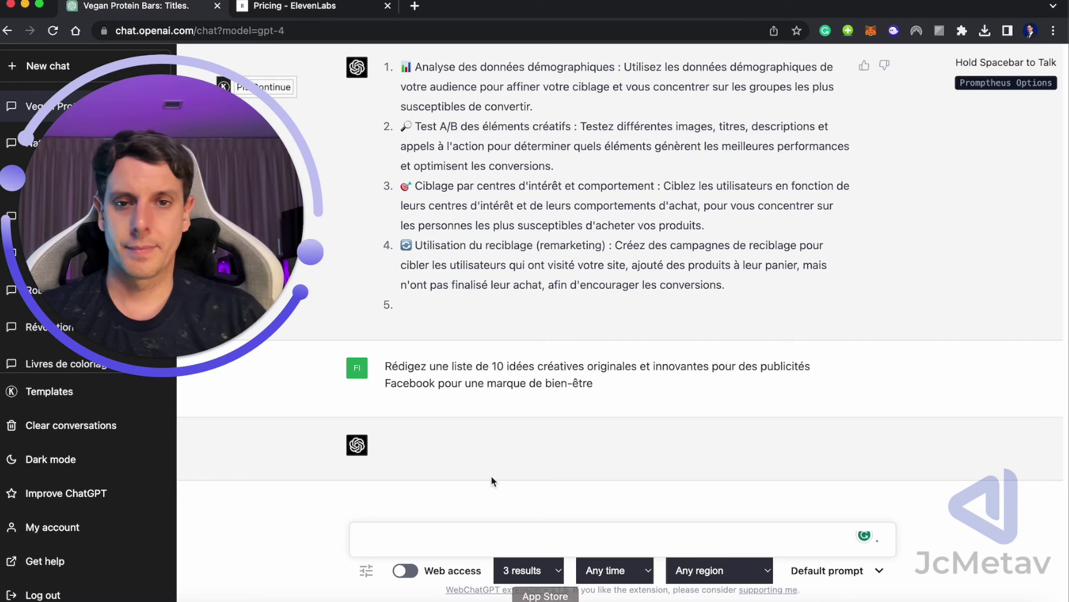
pyautogui.moveTo(385, 365); pyautogui.dragTo(595, 386)
pyautogui.press('super+c')
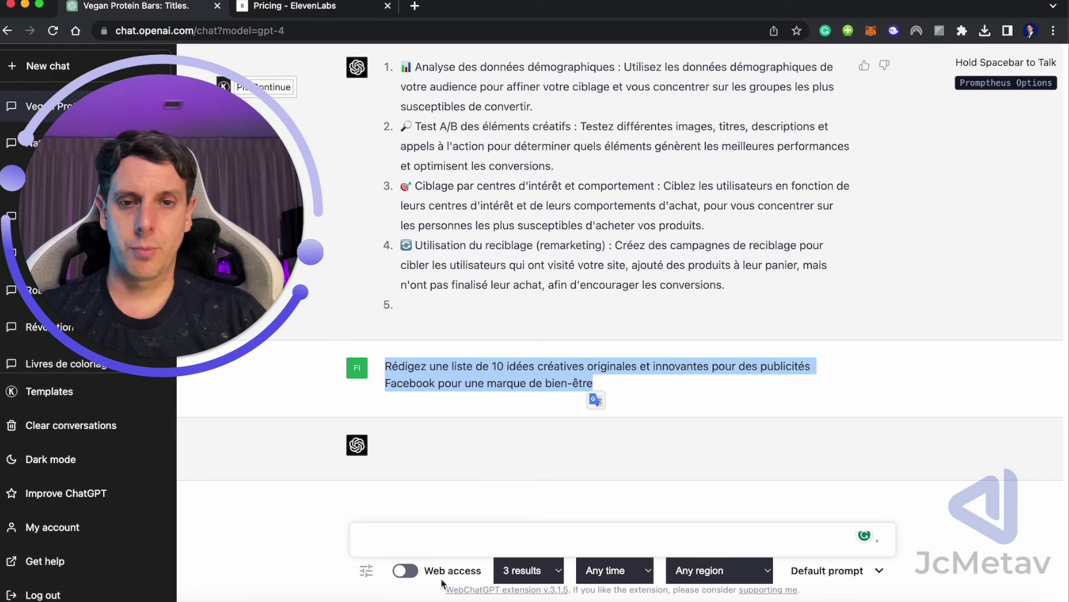
# Step: Reload the chat page and start a new conversation with the default GPT-3.5 model
pyautogui.press('super+Tab')
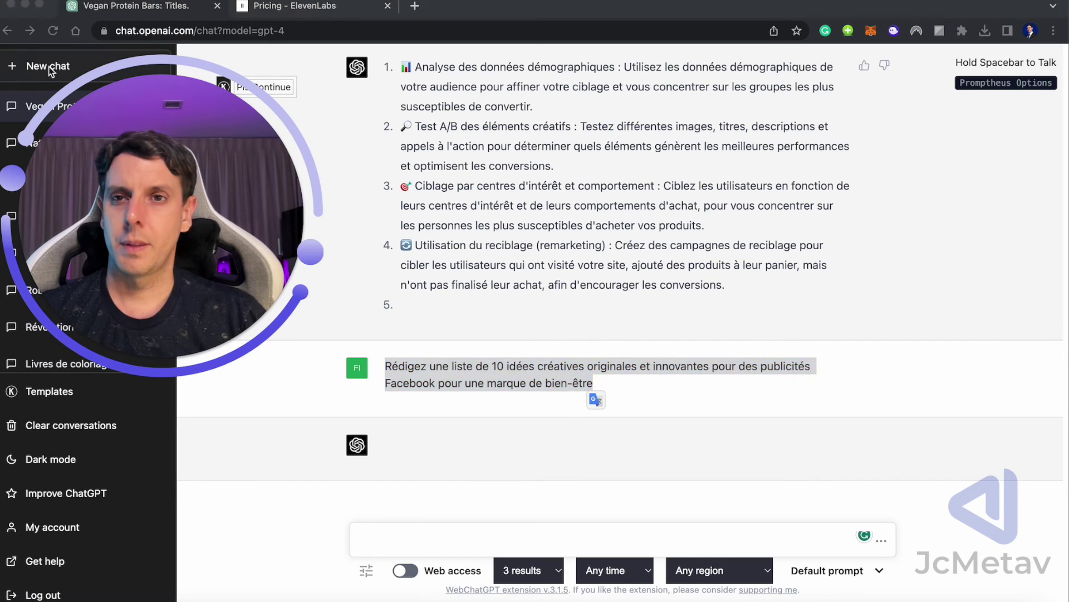
pyautogui.press('super+Tab')
pyautogui.press('super+l')
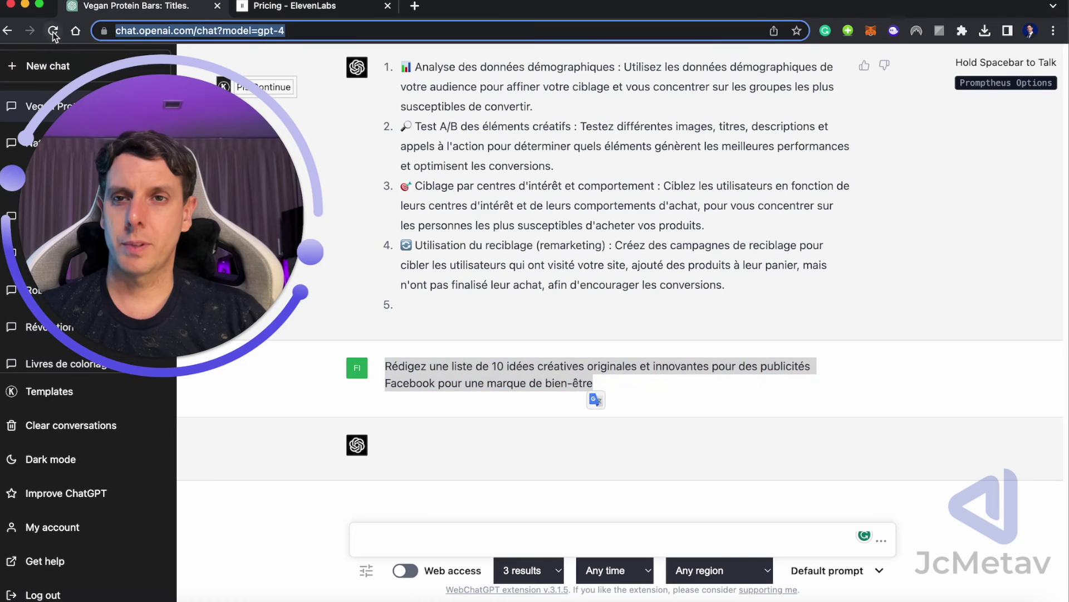
pyautogui.click(53, 31)
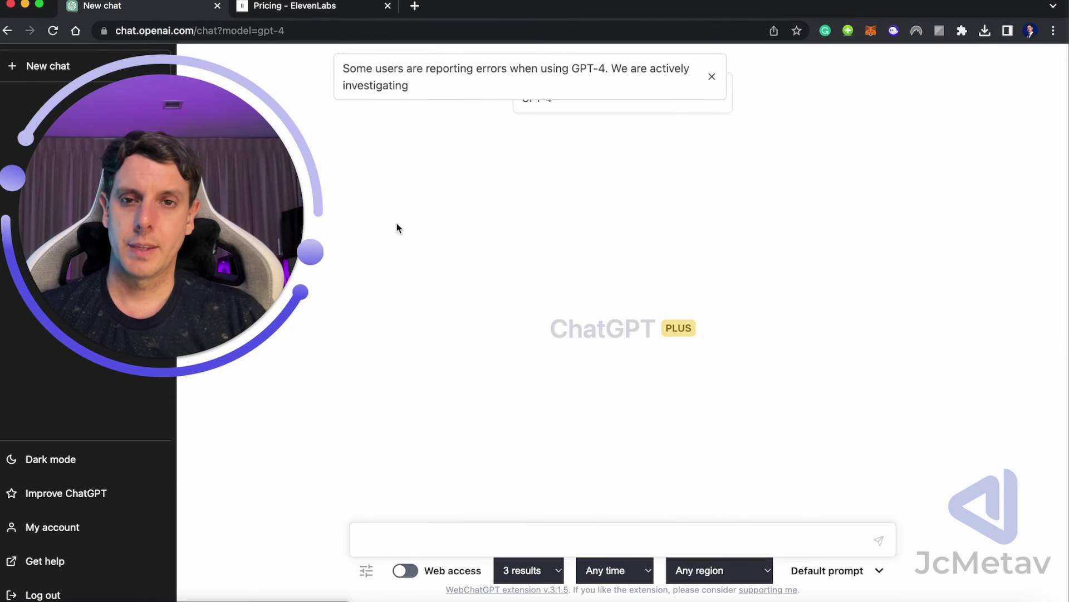
pyautogui.moveTo(284, 169); pyautogui.dragTo(972, 160)
pyautogui.click(70, 67)
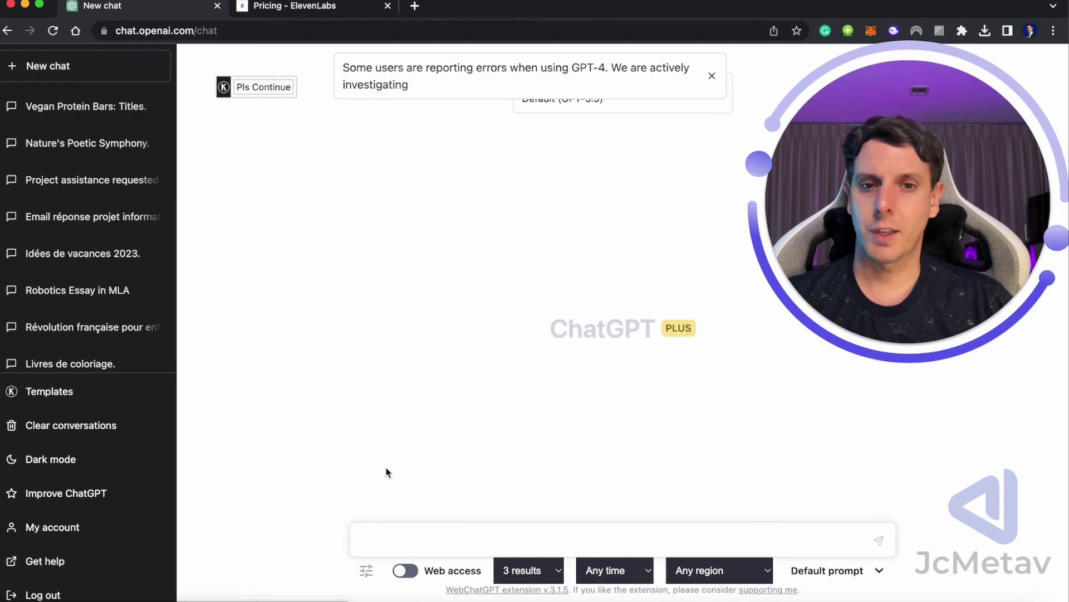
# Step: Send the copied prompt with the count set to 3: "Rédigez une liste de 3 idées créatives originales et innovantes pour des publicités Facebook pour une marque de bien-être"
pyautogui.click(390, 543)
pyautogui.press('super+v')
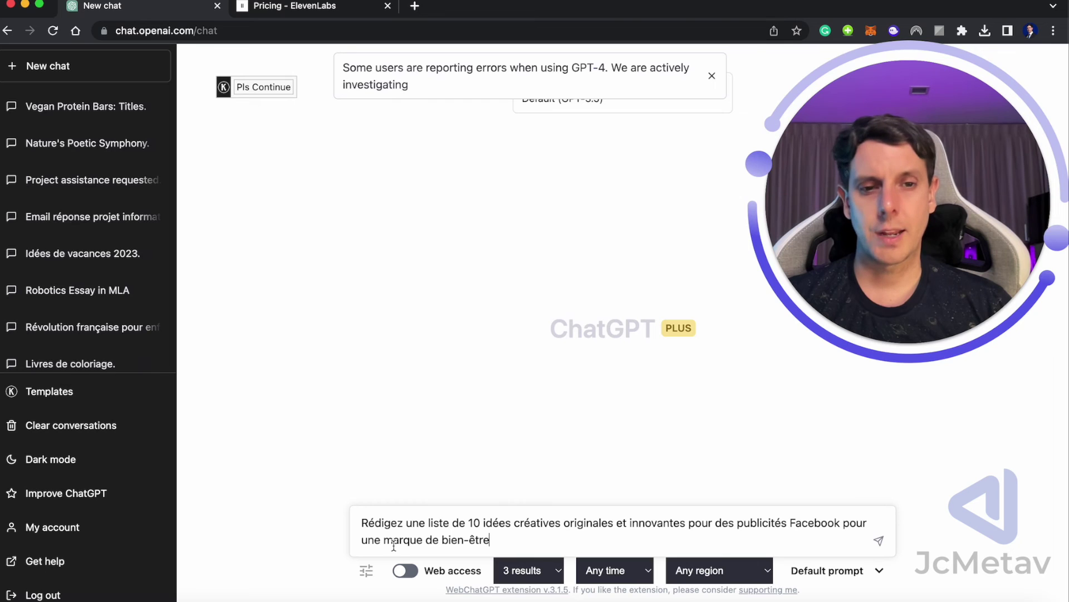
pyautogui.press('super+a')
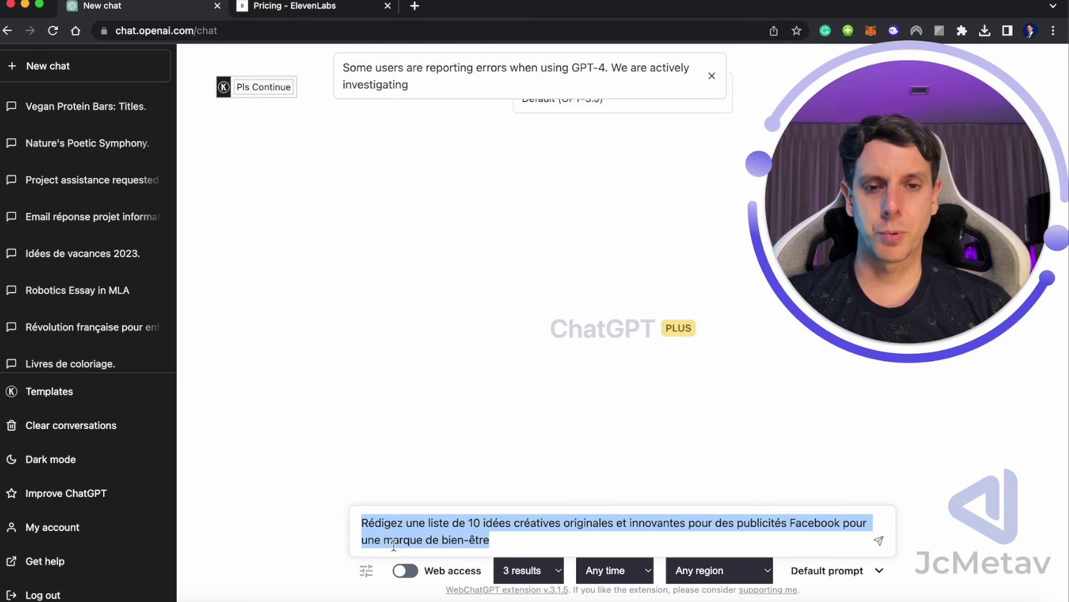
pyautogui.click(477, 523)
pyautogui.press('BackSpace')
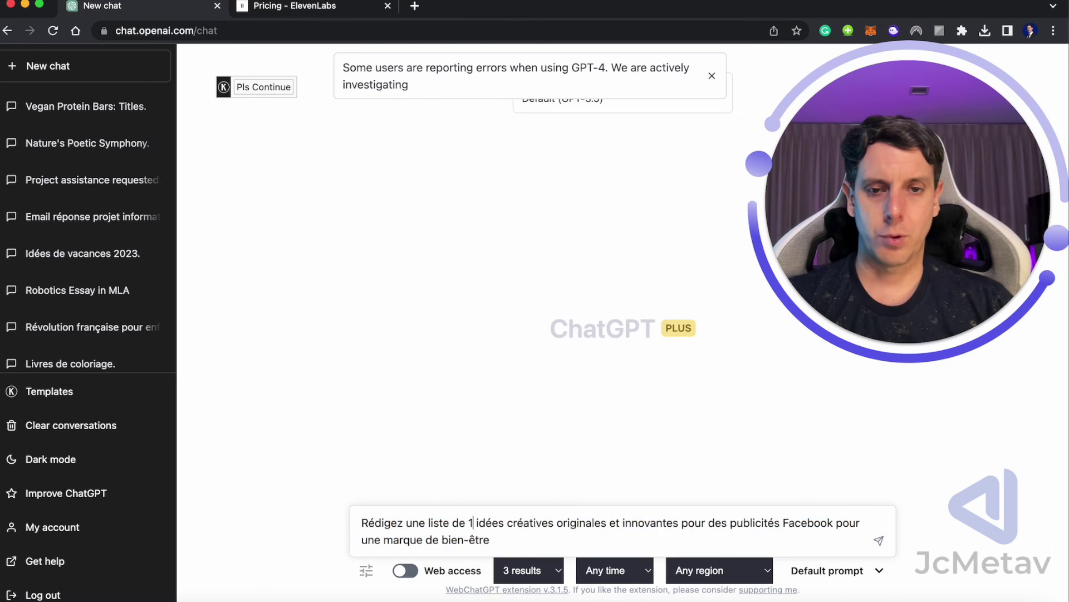
pyautogui.press('BackSpace')
pyautogui.write('3')
pyautogui.press('super+a')
pyautogui.press('Return')
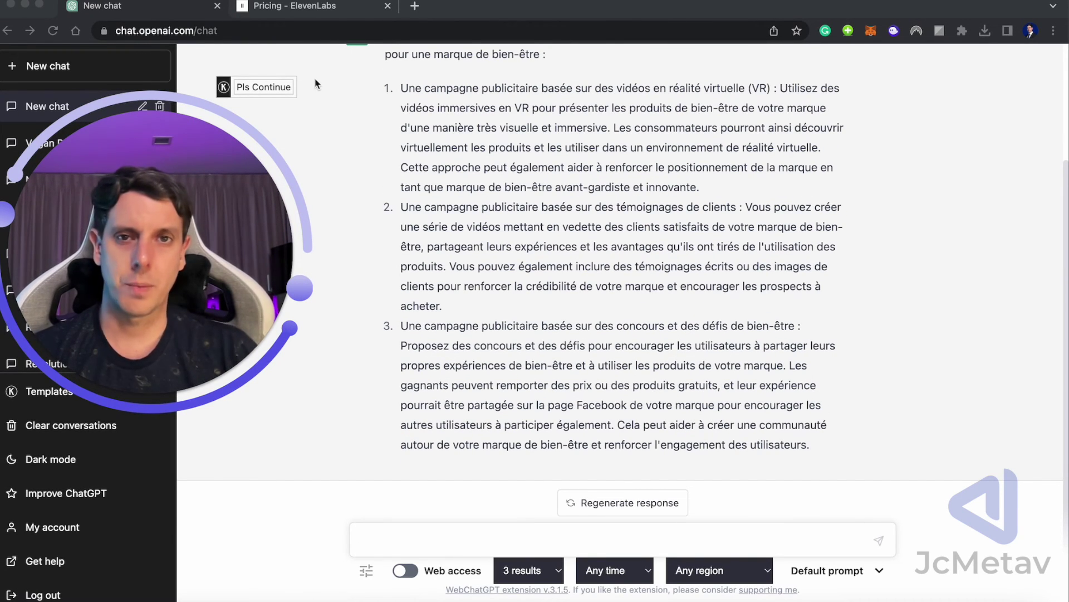
pyautogui.scroll(1, 424, 111)
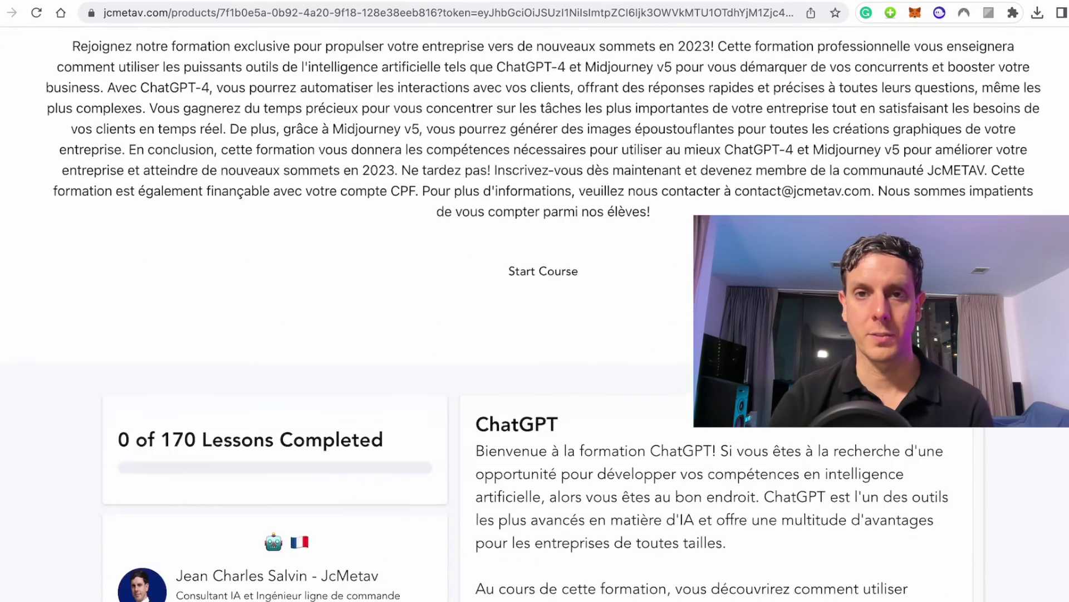
# Step: Look through the ChatGPT course's lesson list on jcmetav.com, then open a lesson and read through its content
pyautogui.scroll(-10, 535, 334)
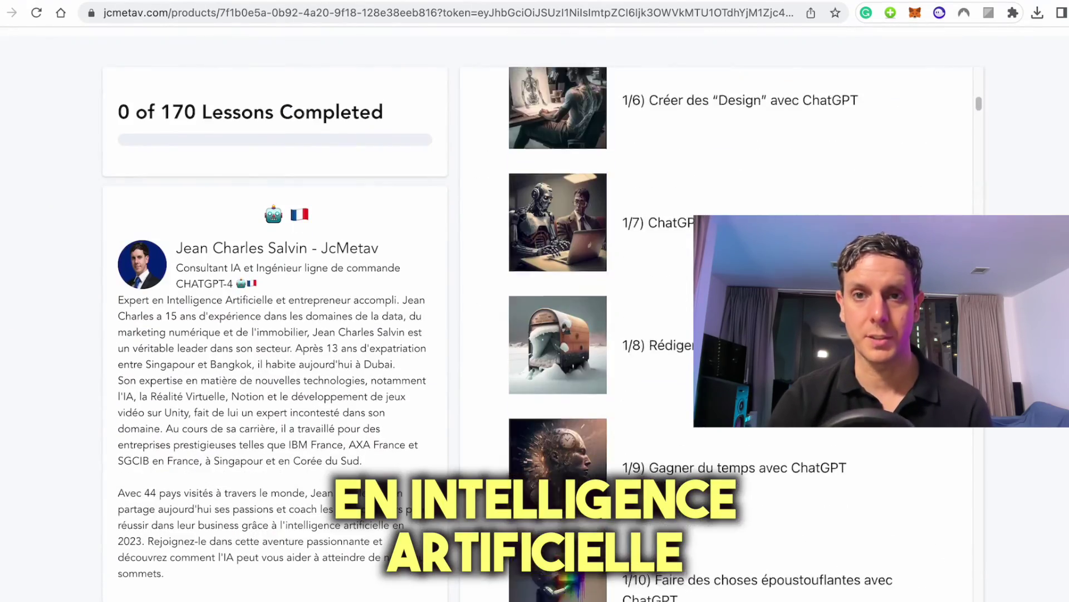
pyautogui.scroll(-1, 713, 390)
pyautogui.click(713, 434)
pyautogui.scroll(-5, 613, 346)
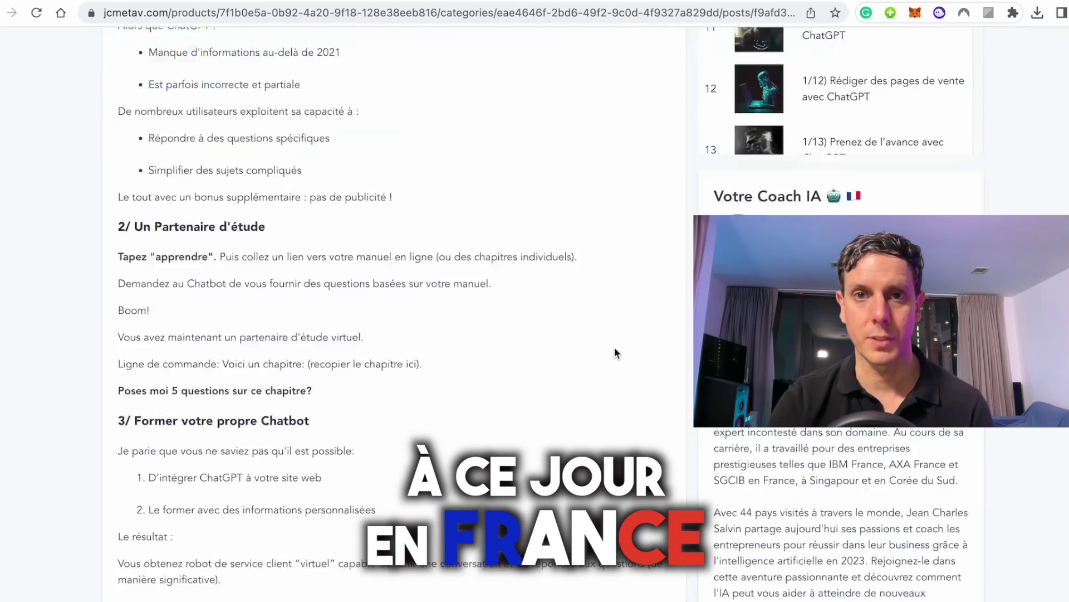
pyautogui.scroll(-3, 613, 347)
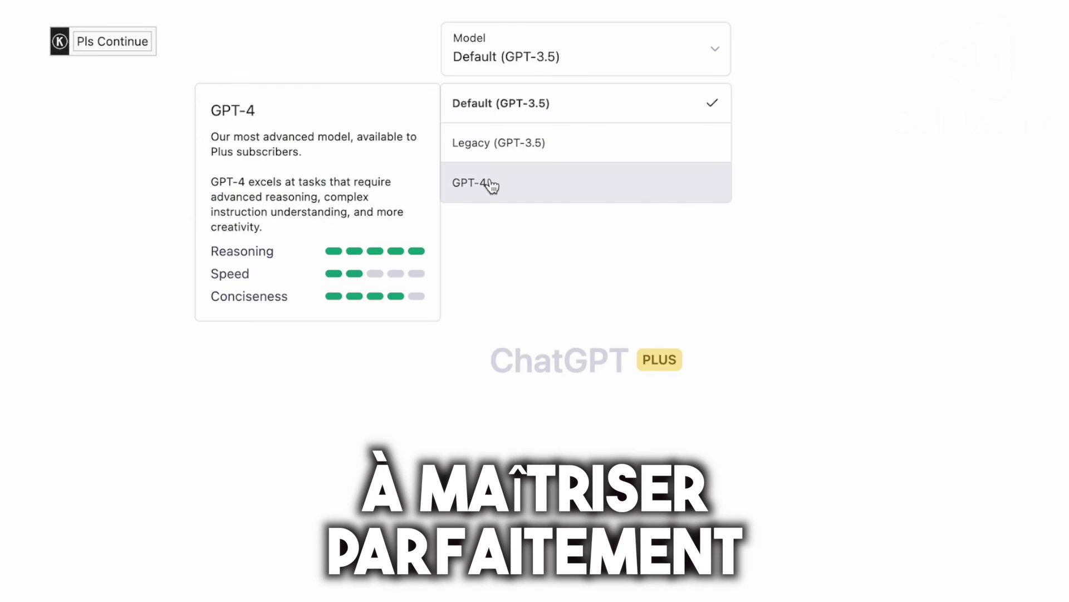
pyautogui.click(490, 184)
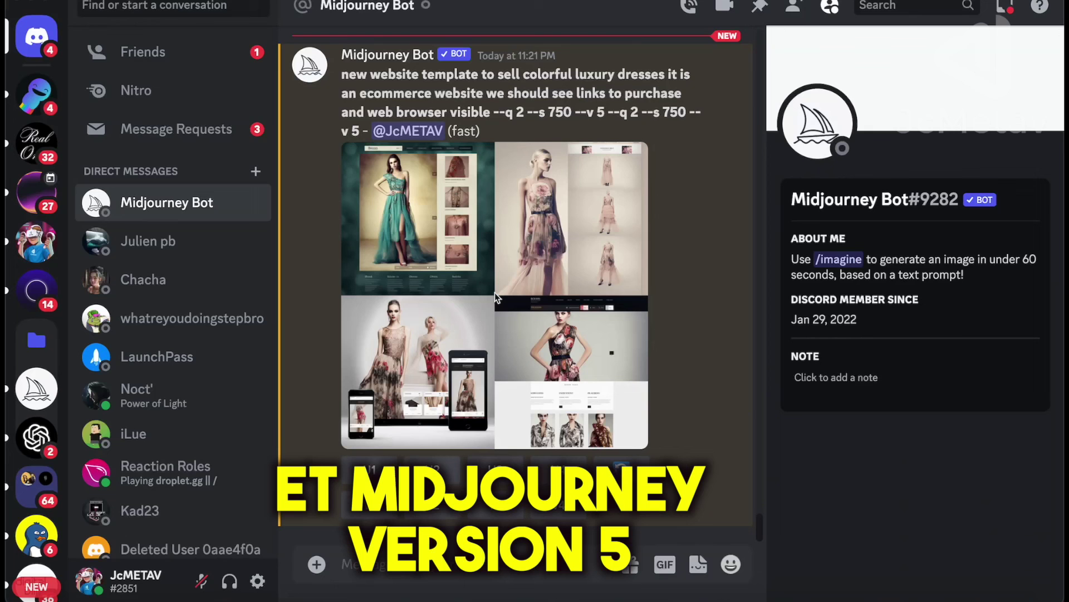
pyautogui.click(497, 290)
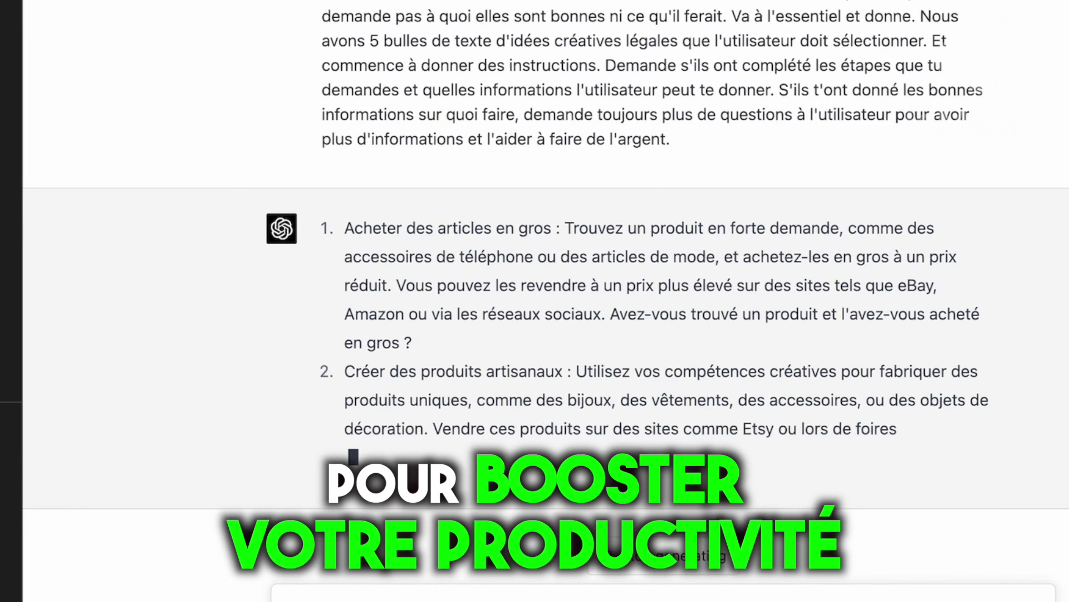